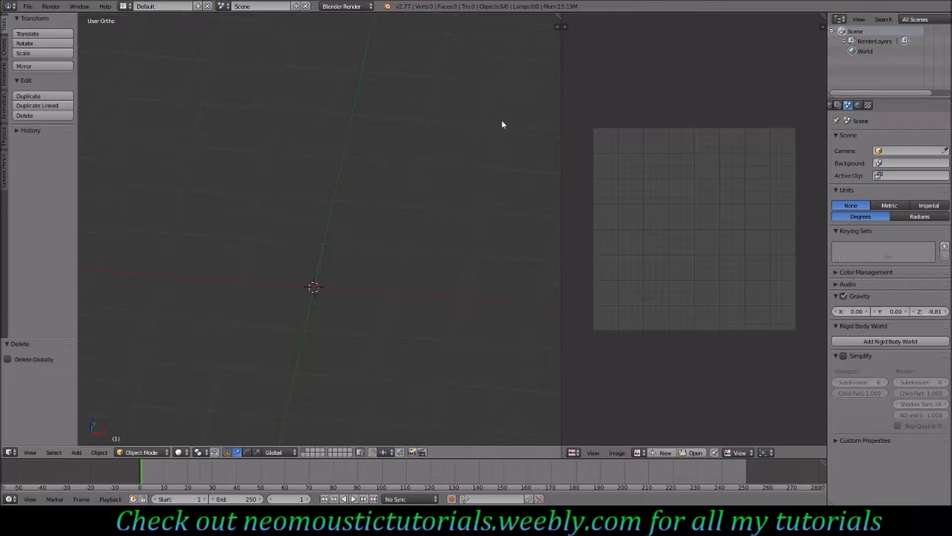
- Snap the 3D cursor to the scene center
click(559, 132)
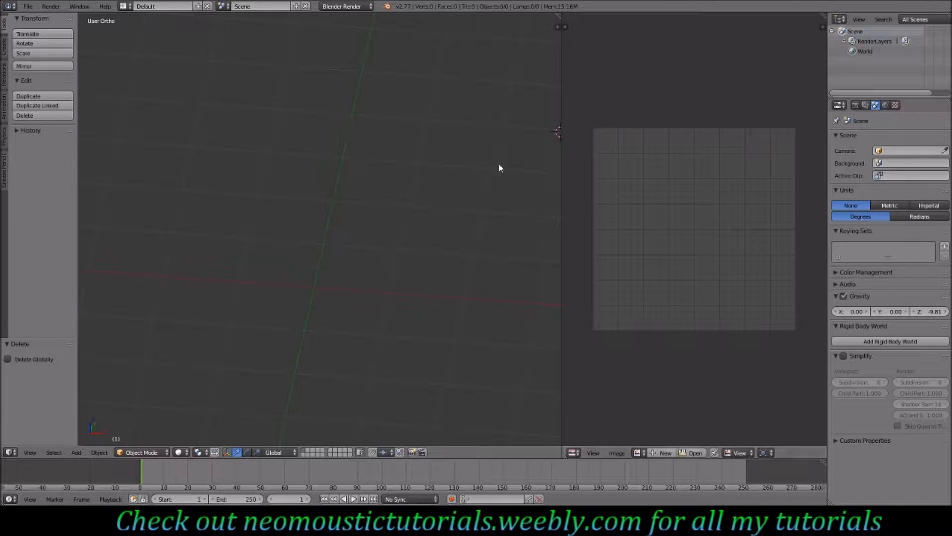
key(space)
text(cursor)
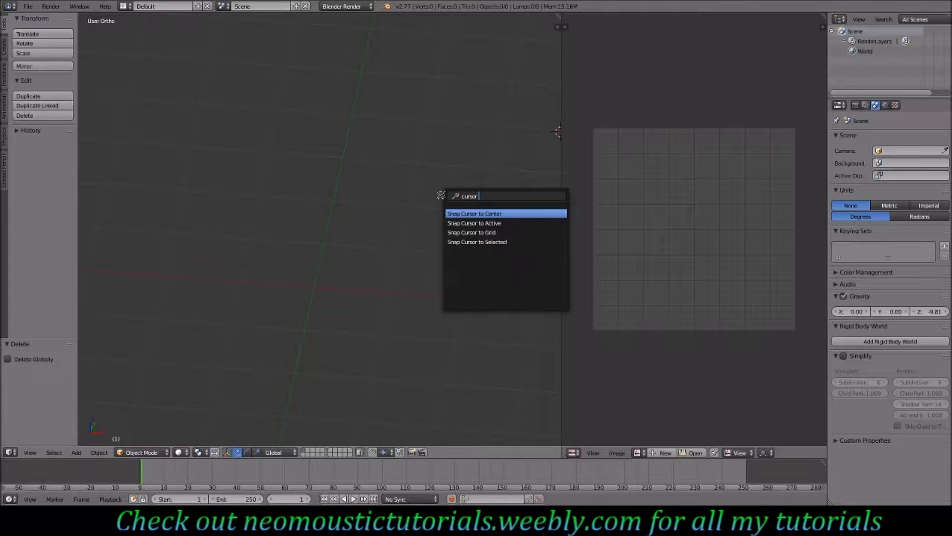
key(Return)
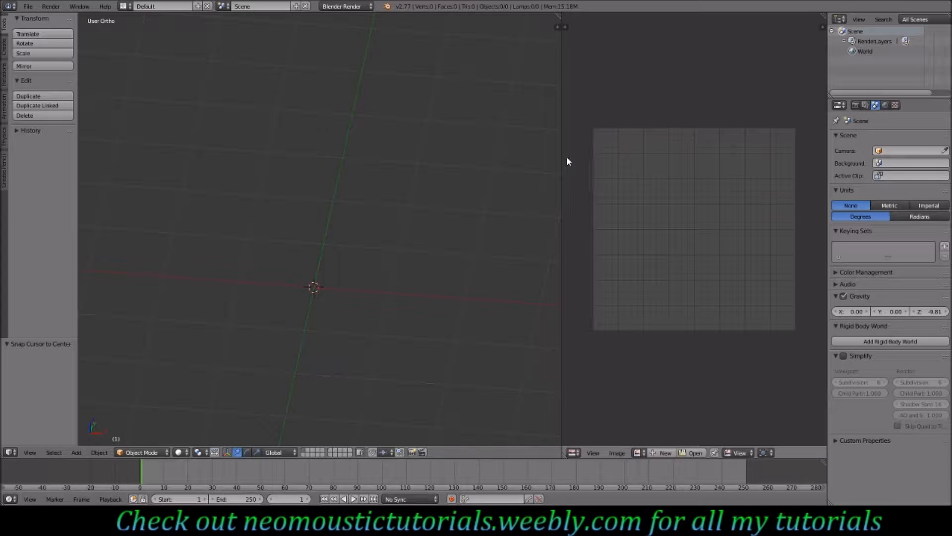
- Enlarge the 3D viewport by merging it over the image editor area
drag(561, 160, 808, 160)
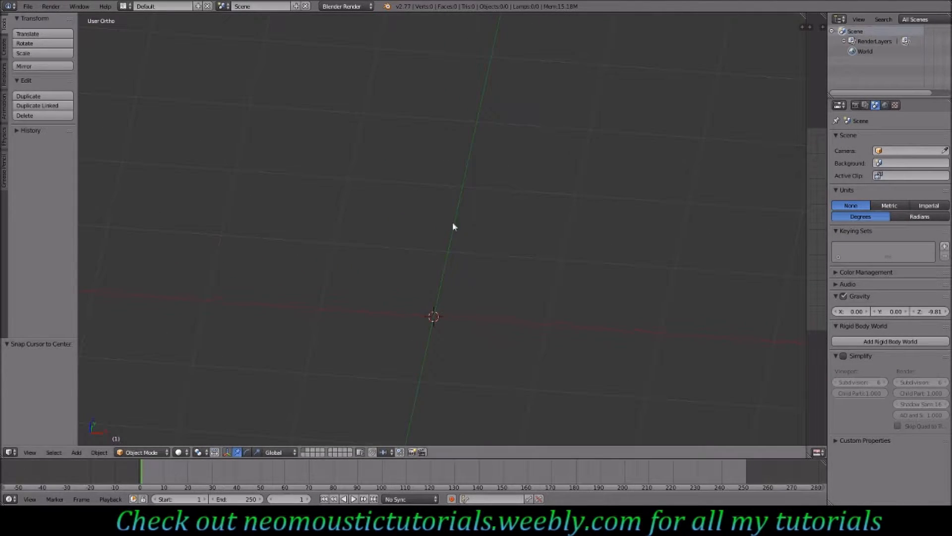
middle_drag(409, 326, 398, 327)
middle_drag(490, 325, 347, 260)
- Add a cube mesh at the scene center
click(3, 47)
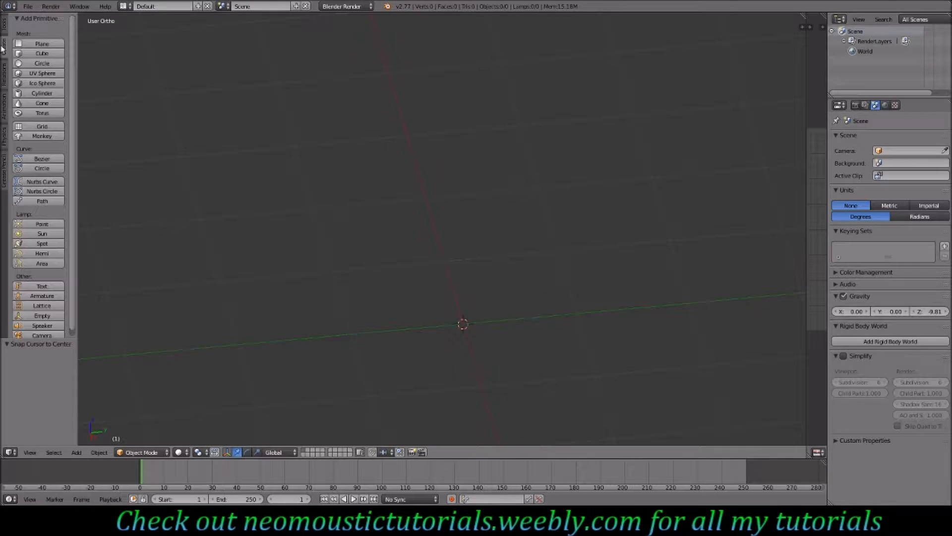
click(45, 54)
middle_drag(420, 323, 424, 277)
scroll(429, 281, down, 4)
scroll(429, 281, up, 2)
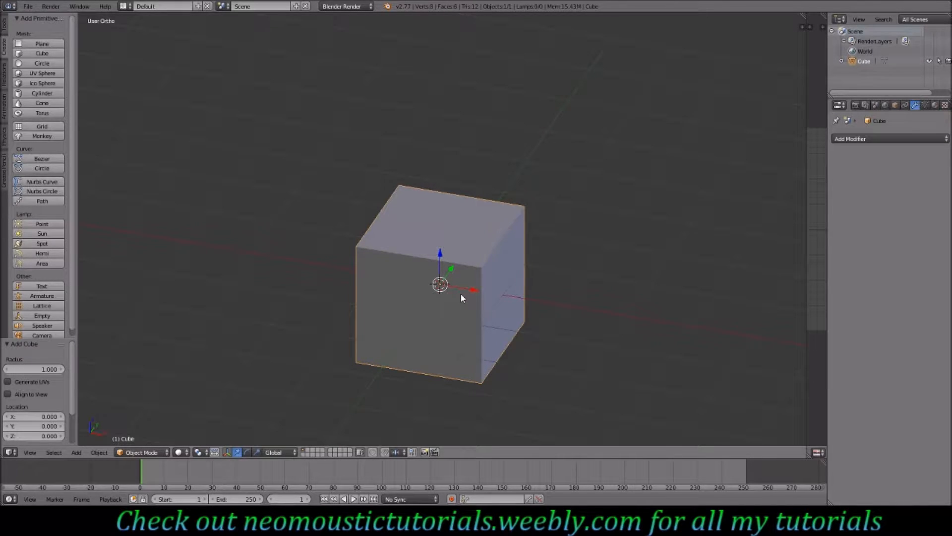
middle_drag(443, 296, 490, 304)
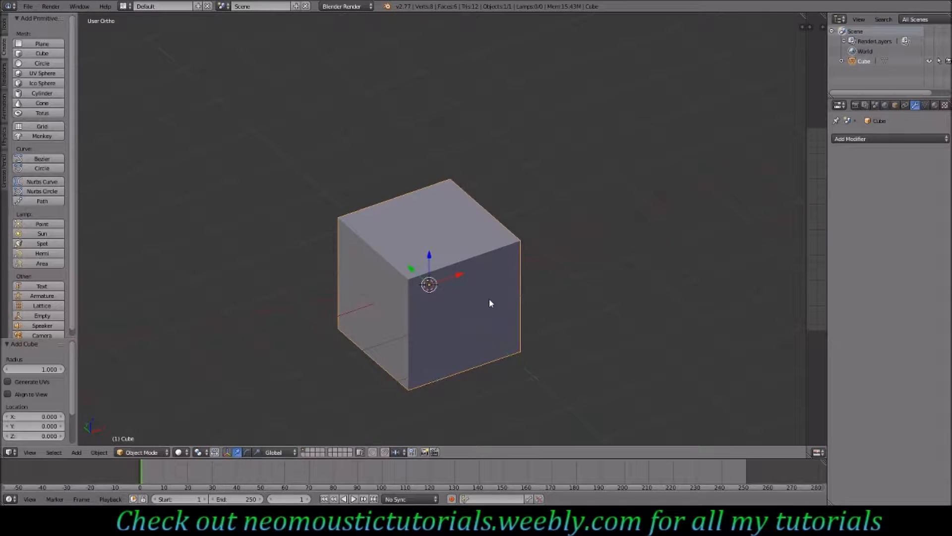
- Enter Edit Mode and move the cube's mesh up 1 unit along Z so it rests on the grid
key(KP_3)
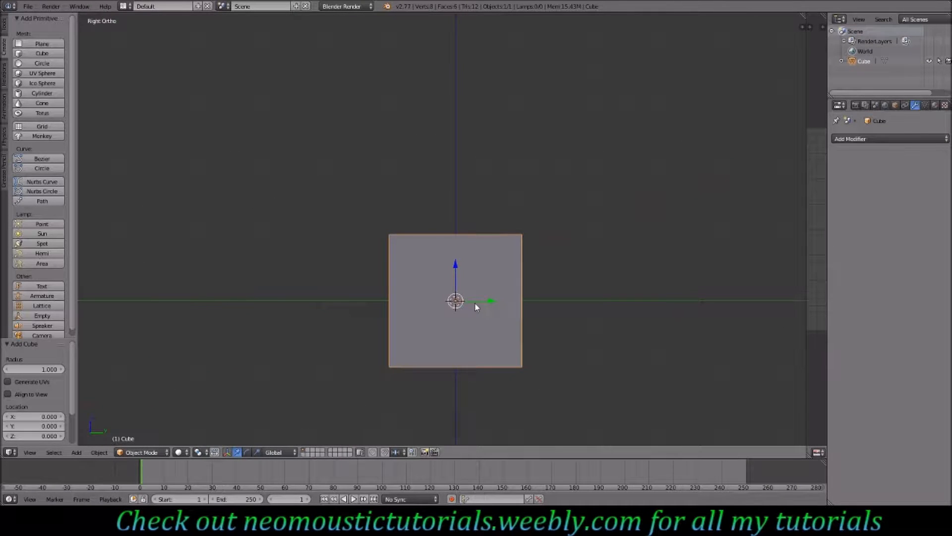
scroll(498, 332, down, 4)
key(Tab)
key(g)
key(z)
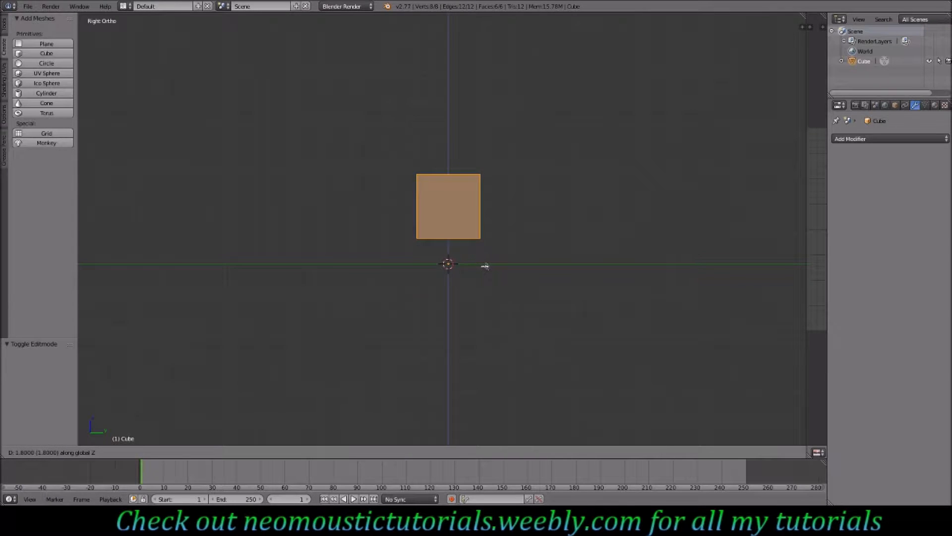
click(485, 293)
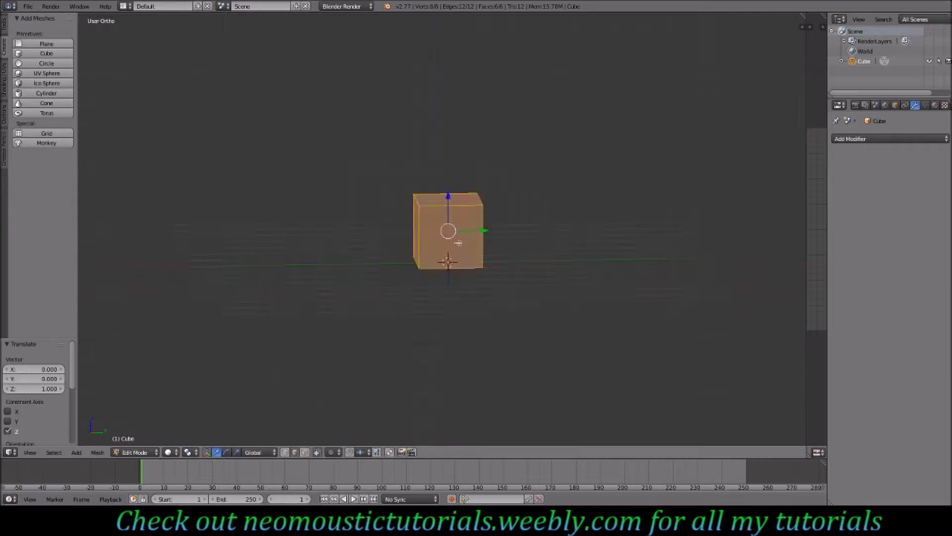
- Scale the mesh along X to stretch the cube into a long block
key(KP_1)
key(s)
key(x)
click(567, 295)
middle_drag(567, 296, 506, 332)
- Insert a horizontal loop cut around the block and move it down 0.8 units along Z
key(ctrl+r)
click(509, 241)
key(KP_3)
middle_drag(397, 168, 426, 198)
shift+right_click(395, 185)
key(g)
key(z)
click(504, 233)
- Knife-cut a horizontal line across the front face just below the loop cut
key(KP_1)
key(ctrl+r)
key(Escape)
key(k)
click(623, 237)
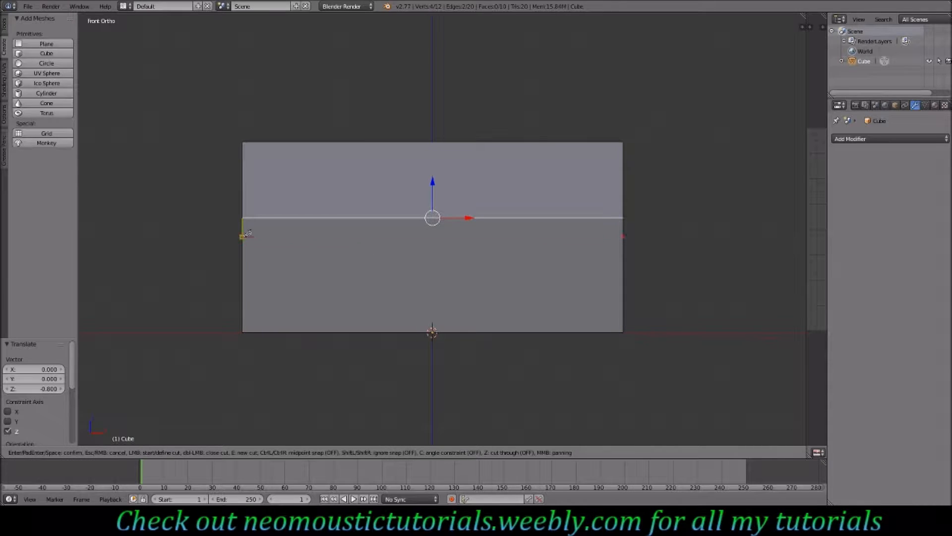
click(242, 237)
key(Return)
- Knife-cut two vertical lines from the new edge down to the bottom of the front face
key(k)
click(359, 237)
click(360, 332)
key(Return)
key(k)
click(419, 237)
click(419, 332)
key(Return)
- Knife-cut a matching horizontal line across the right side face
middle_drag(489, 278, 415, 272)
key(KP_3)
key(k)
click(368, 236)
click(559, 236)
key(Return)
middle_drag(475, 281, 481, 290)
key(KP_1)
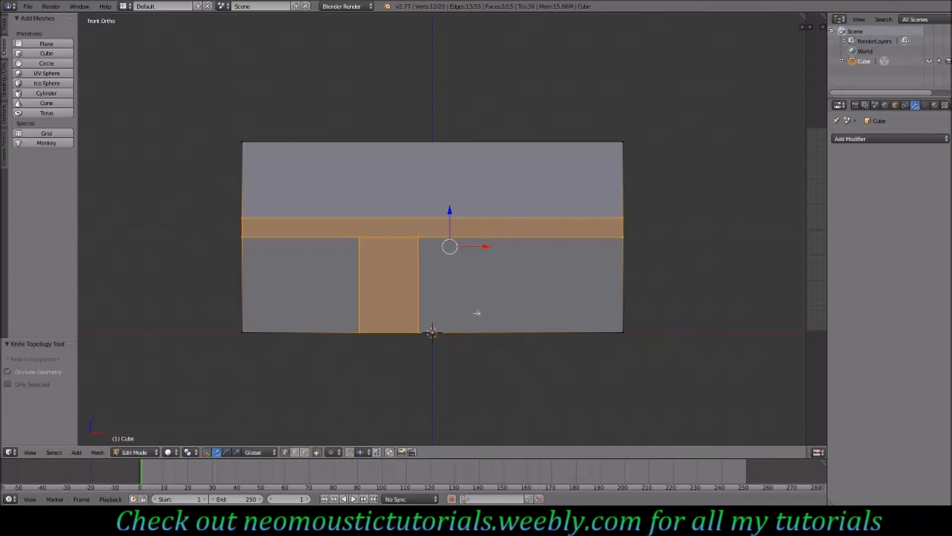
- Knife-cut two vertical lines from the horizontal edge up to the top of the front face
key(k)
click(419, 237)
click(420, 141)
key(Return)
key(k)
click(360, 237)
click(361, 141)
key(Return)
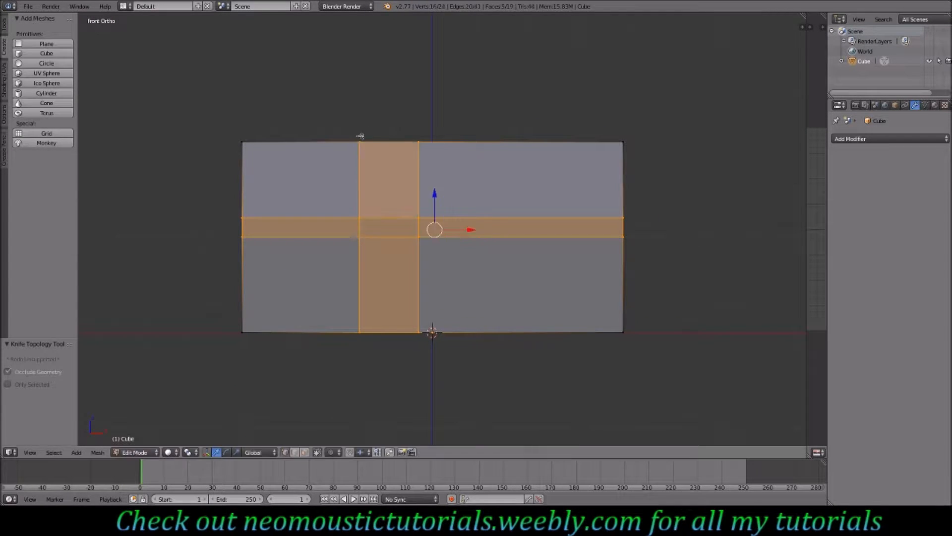
- Knife-cut a horizontal line across the back face at the same height
middle_drag(580, 268, 408, 295)
key(ctrl+KP_1)
key(k)
click(642, 237)
click(261, 237)
key(Return)
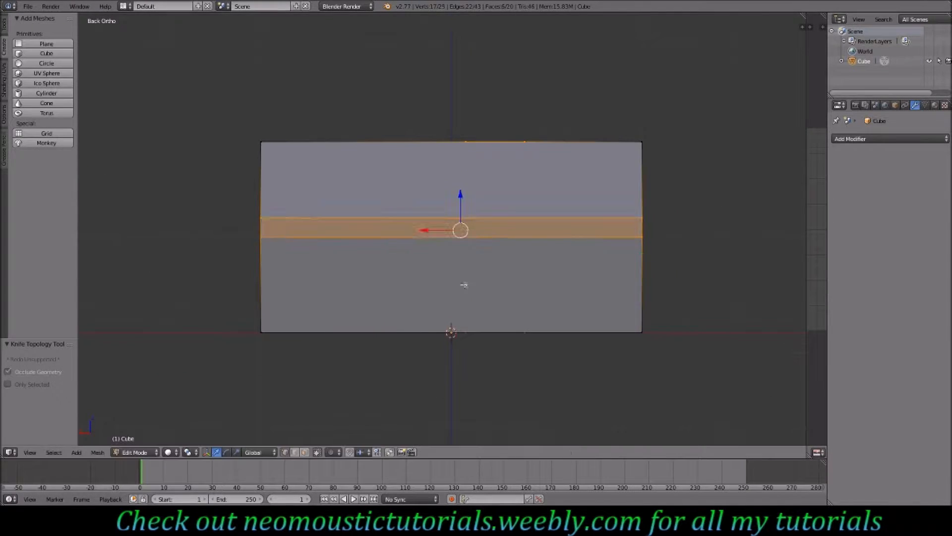
- Knife-cut a horizontal line across the left side face
middle_drag(466, 284, 404, 288)
key(k)
click(480, 244)
click(627, 242)
key(ctrl+KP_7)
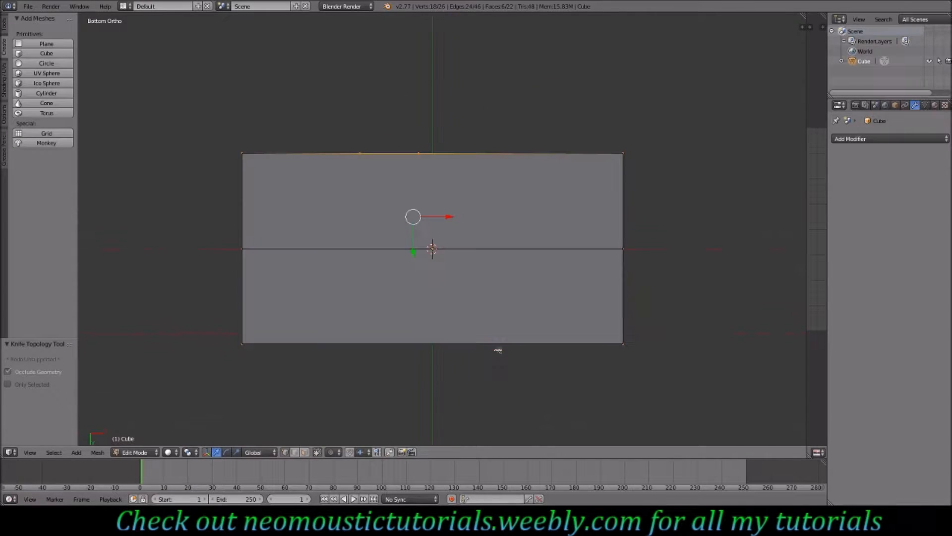
- Knife-cut a line across the bottom face aligned with the front's left vertical edge
key(k)
click(360, 153)
click(361, 341)
key(Return)
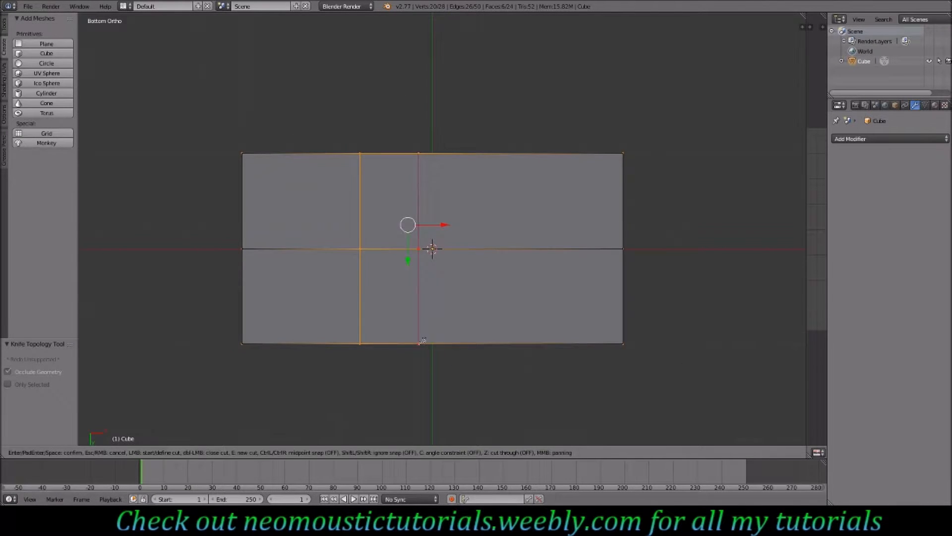
- Knife-cut two full-height vertical lines on the back face
key(ctrl+KP_1)
key(k)
click(465, 141)
click(466, 331)
key(Return)
key(k)
click(525, 142)
click(525, 332)
key(Return)
- Add a vertical loop cut through the block right of center
middle_drag(714, 270, 497, 283)
key(ctrl+r)
click(497, 283)
- Extrude the lower center-right front face and scale it inward to form an inset
key(KP_1)
right_click(473, 279)
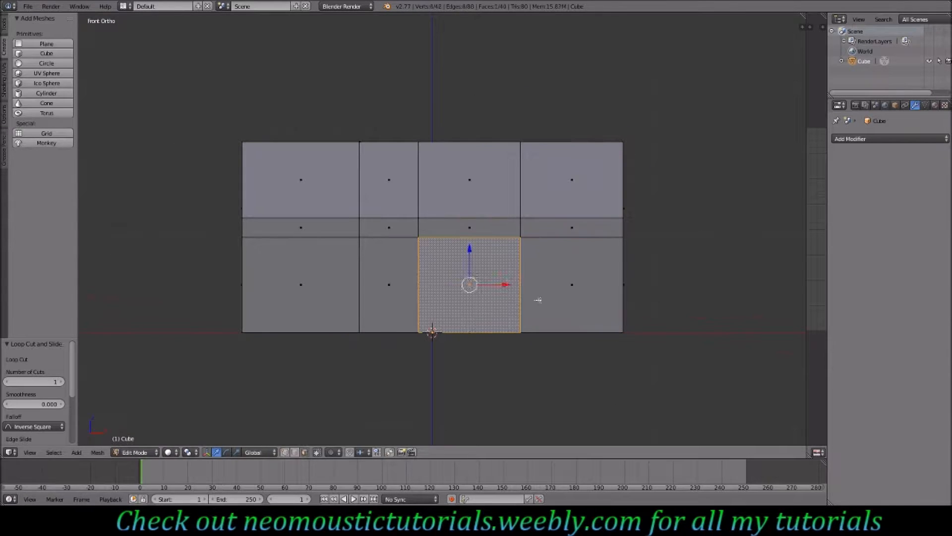
key(e)
key(s)
- Delete the lower front face at the block's right end
right_click(595, 314)
key(e)
key(s)
key(g)
key(ctrl+z)
key(ctrl+z)
key(ctrl+z)
key(x)
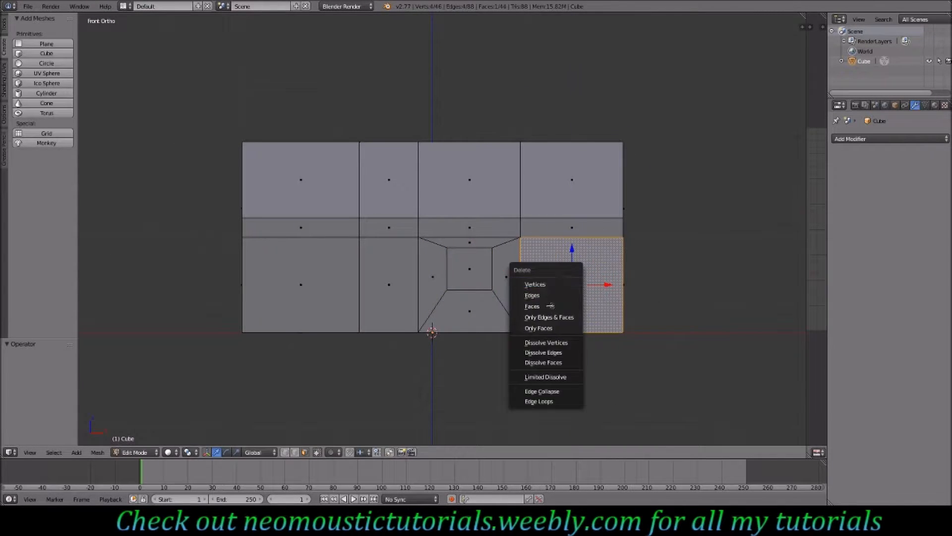
click(533, 306)
right_click(471, 271)
key(shift+d)
key(ctrl+z)
- Select vertices around the opening at the block's right end in wireframe and merge them
drag(506, 277, 610, 277)
scroll(610, 277, up, 4)
drag(640, 327, 636, 327)
middle_drag(636, 328, 612, 332)
right_click(637, 261)
key(z)
key(b)
drag(631, 252, 642, 265)
key(alt+m)
middle_drag(644, 265, 650, 300)
key(alt+m)
click(649, 350)
- Merge further vertex pairs along the top and bottom edges of the right end
shift+middle_drag(649, 350, 649, 189)
right_click(650, 363)
right_click(448, 334)
key(alt+m)
right_click(451, 162)
key(alt+m)
click(456, 154)
key(z)
middle_drag(517, 238, 543, 224)
scroll(544, 223, down, 2)
- Select three faces of the block and duplicate them in place
click(304, 452)
right_click(377, 262)
shift+right_click(333, 213)
shift+right_click(440, 214)
key(shift+d)
key(Escape)
- Rotate the duplicated faces 180 degrees in top view and move them 1.5 units along Y
key(KP_7)
key(r)
key(1)
key(8)
key(0)
key(Return)
key(g)
key(y)
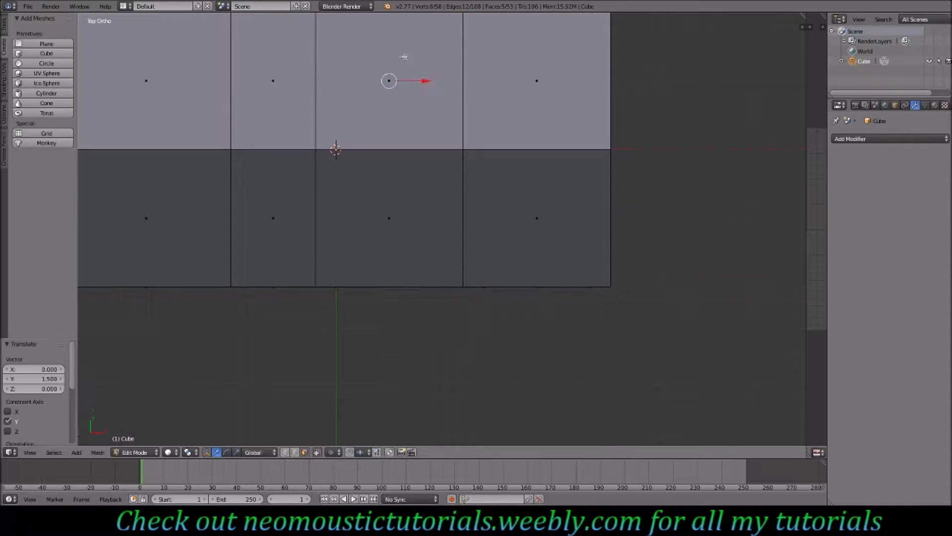
- Select and delete a stray element next to the duplicated faces
middle_drag(404, 49, 506, 198)
middle_drag(561, 268, 480, 246)
right_click(480, 245)
key(x)
- Merge vertex pairs joining the duplicated faces to the block's edges
scroll(468, 234, up, 2)
click(285, 451)
right_click(375, 134)
key(alt+m)
right_click(566, 161)
key(z)
right_click(567, 347)
right_click(376, 320)
key(alt+m)
key(z)
middle_drag(376, 321, 457, 257)
- Inspect the model from the front view
scroll(430, 234, down, 3)
right_click(283, 352)
shift+right_click(148, 200)
key(KP_1)
key(a)
key(a)
drag(372, 212, 444, 216)
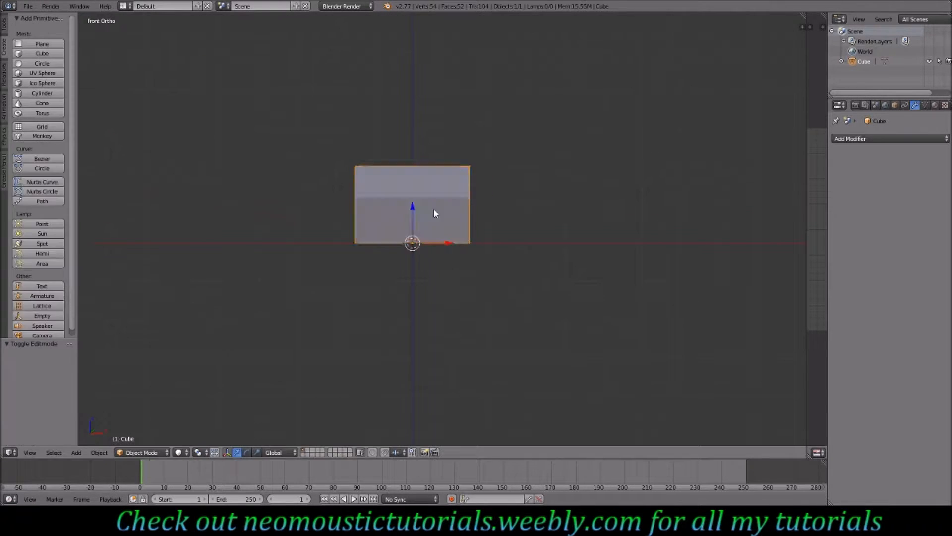
- Delete the inner face of the first inset window opening on the block's side
middle_drag(405, 230, 318, 292)
scroll(397, 248, up, 7)
click(304, 451)
right_click(351, 232)
shift+right_click(464, 285)
shift+right_click(250, 220)
key(z)
key(KP_3)
key(e)
click(366, 196)
right_click(544, 230)
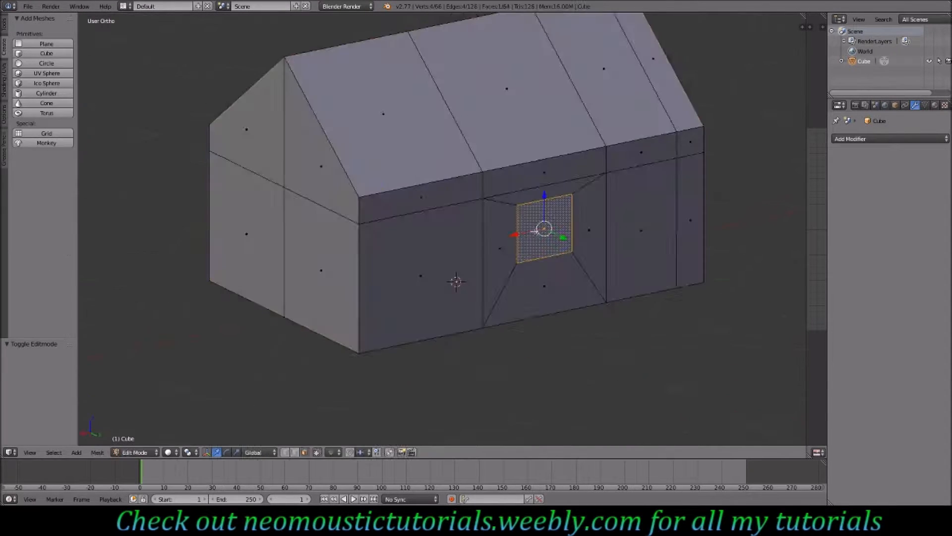
key(e)
key(x)
- Delete the inner face of the second window opening
middle_drag(268, 274, 278, 164)
key(z)
right_click(336, 280)
key(c)
key(x)
click(291, 282)
mouse_move(377, 114)
middle_down()
mouse_move(452, 206)
mouse_move(399, 212)
middle_up()
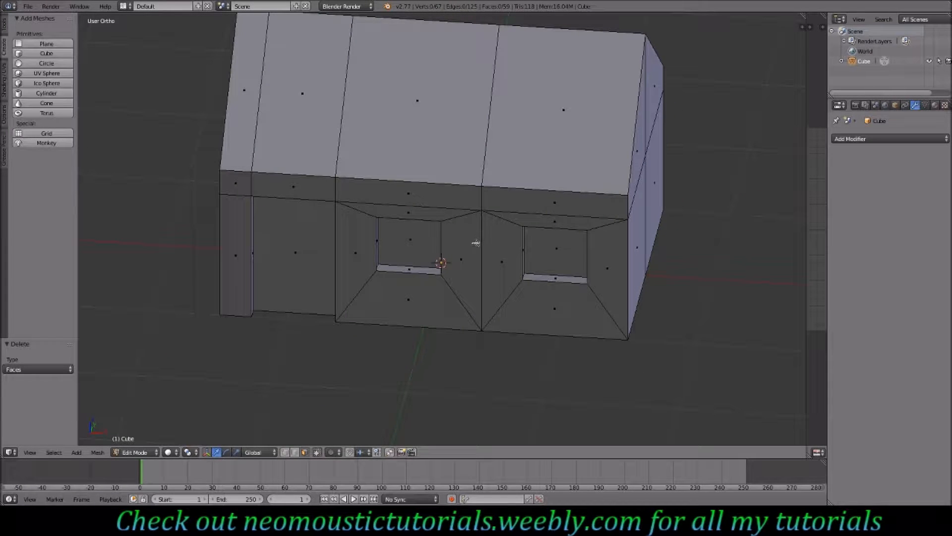
- Orbit around the house to inspect the window openings and ends
middle_drag(475, 243, 449, 196)
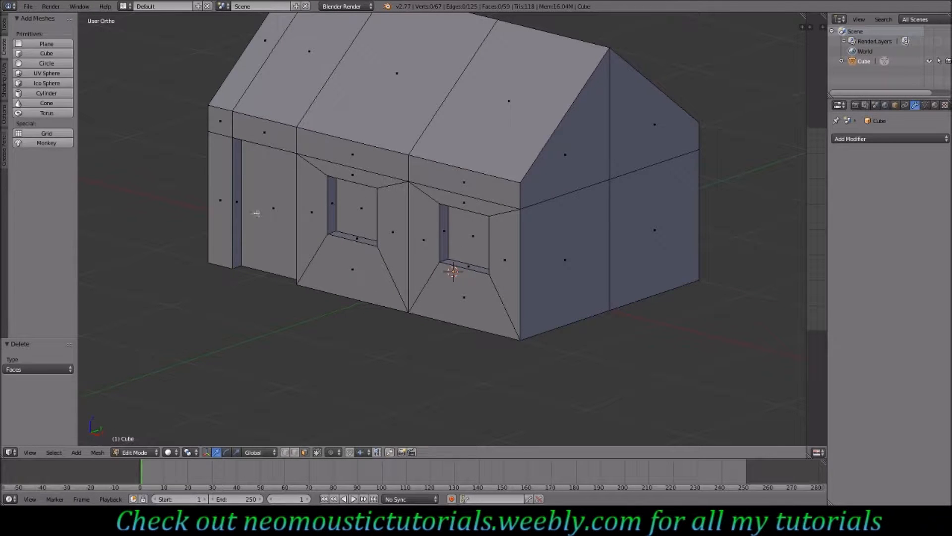
middle_drag(260, 188, 466, 203)
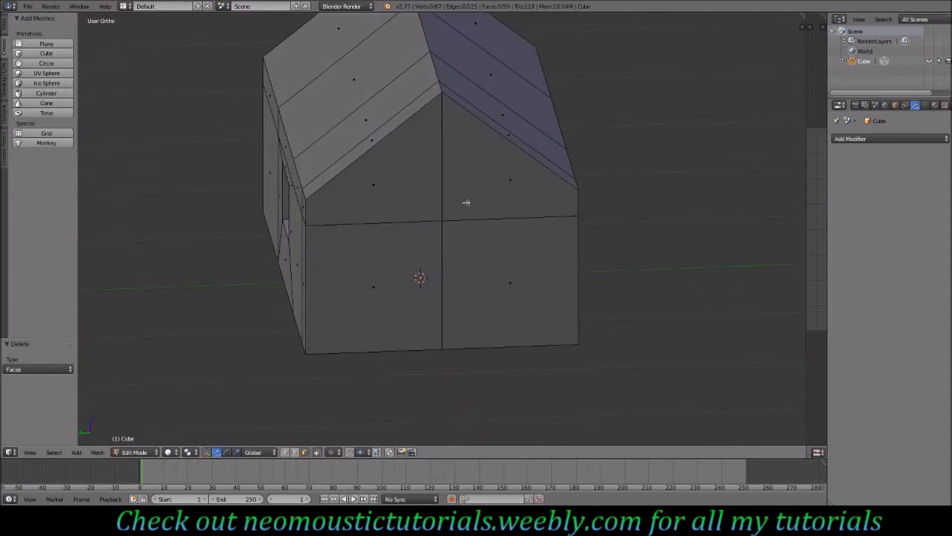
middle_drag(547, 230, 255, 226)
middle_drag(350, 170, 370, 152)
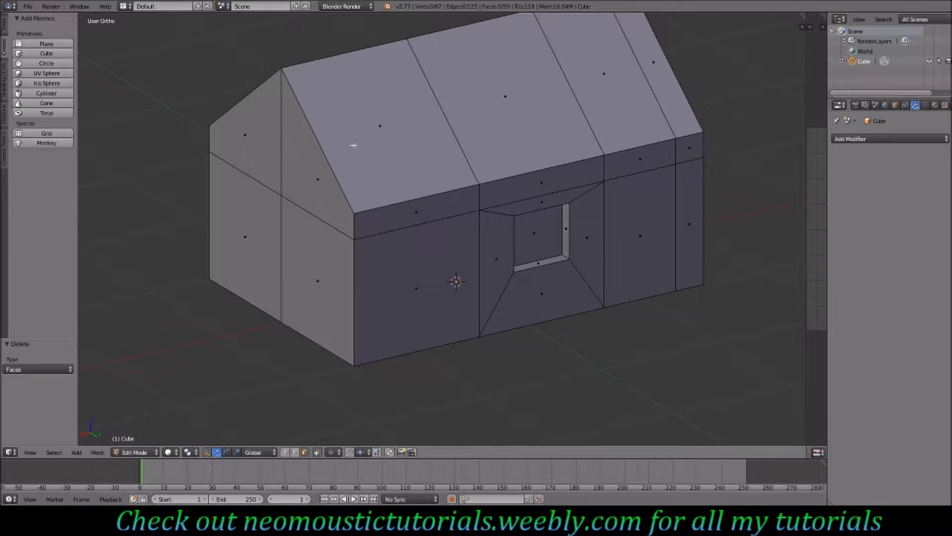
- Select the roof faces along the house's long side
right_click(361, 136)
shift+right_click(533, 101)
shift+right_click(636, 95)
shift+right_click(671, 82)
middle_drag(332, 141, 455, 134)
shift+right_click(456, 134)
shift+right_click(347, 99)
shift+right_click(306, 80)
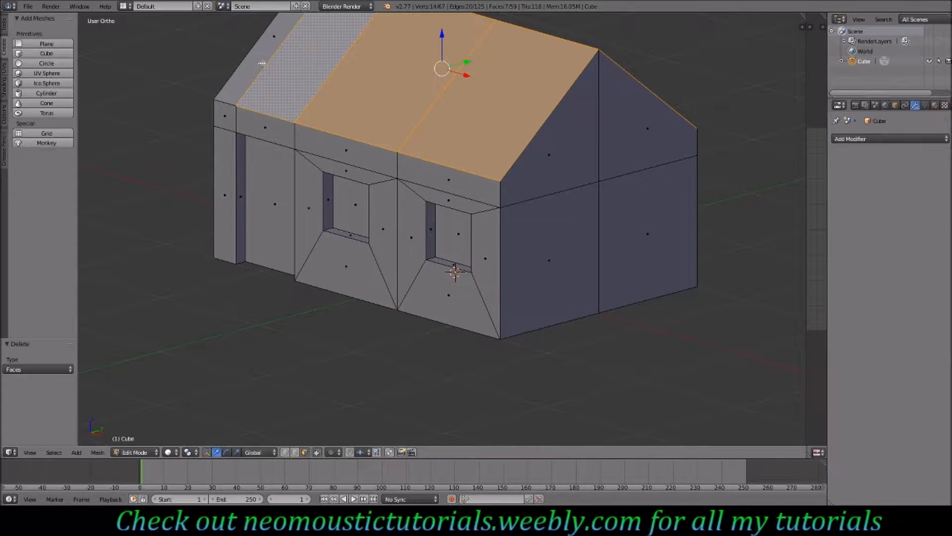
middle_drag(432, 245, 442, 219)
scroll(441, 297, up, 2)
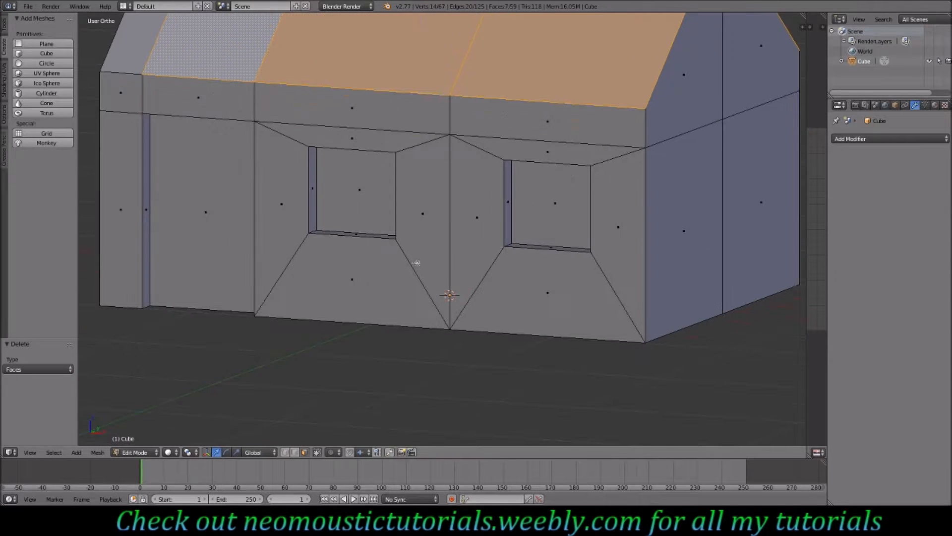
- Merge a roof vertex onto the eave corner vertex at last
click(286, 452)
middle_drag(293, 155, 457, 132)
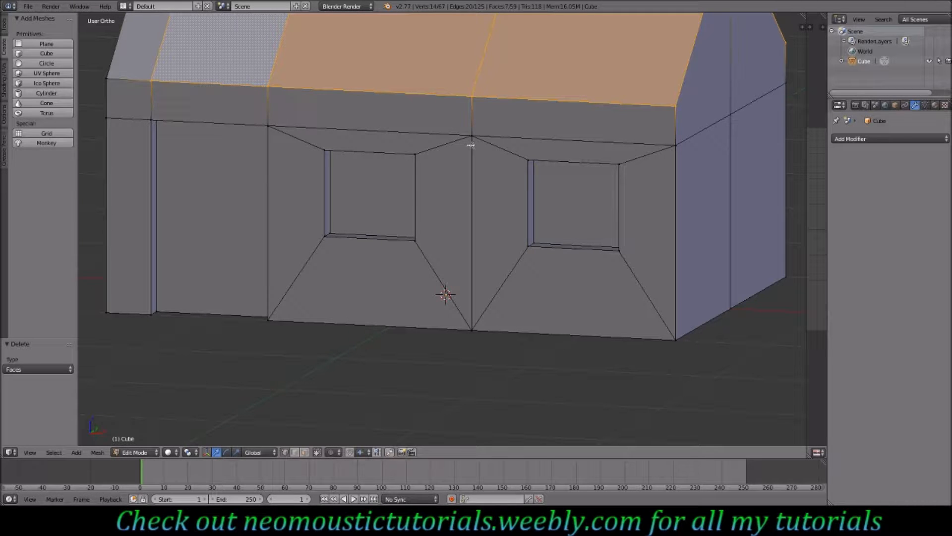
middle_drag(676, 138, 668, 200)
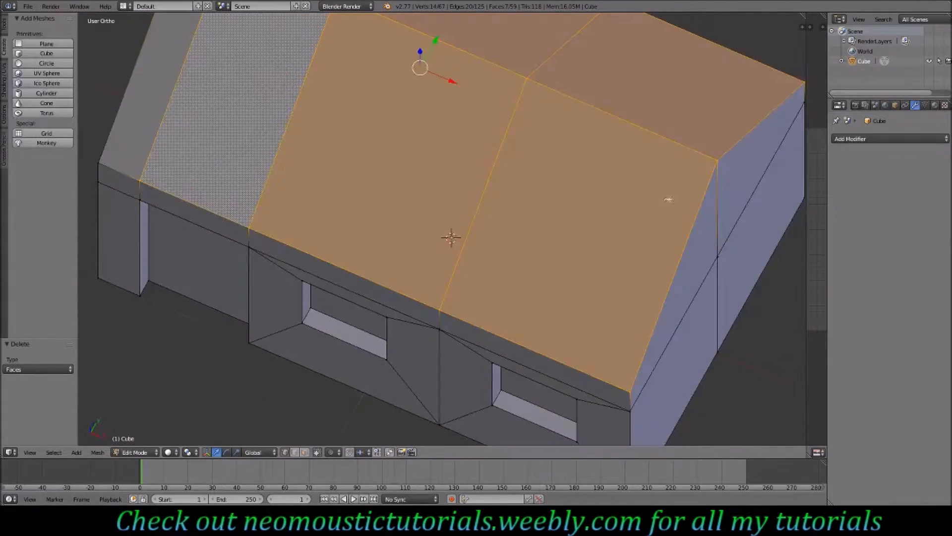
right_click(527, 81)
shift+right_click(717, 159)
key(alt+m)
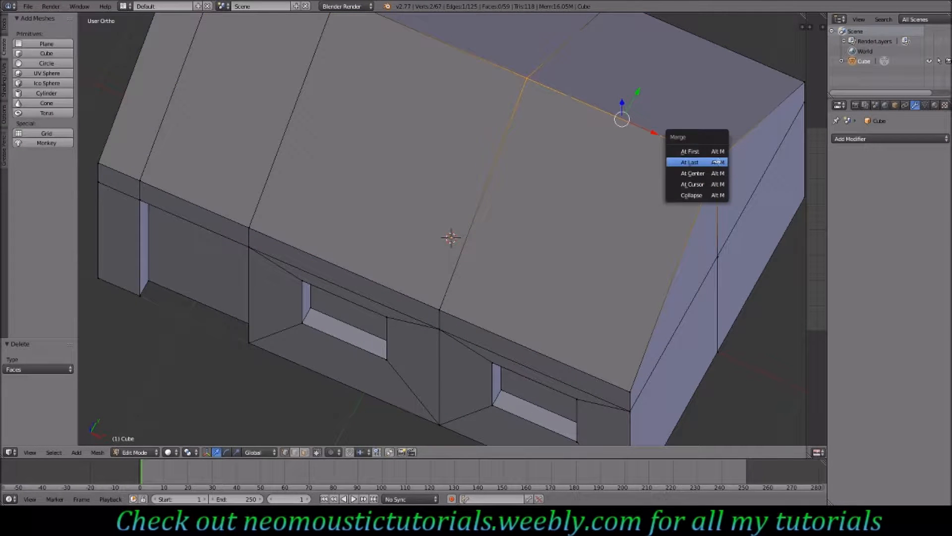
click(718, 162)
- Merge the eave's middle vertex onto the corner vertex at the house's end at last
middle_drag(633, 230, 617, 182)
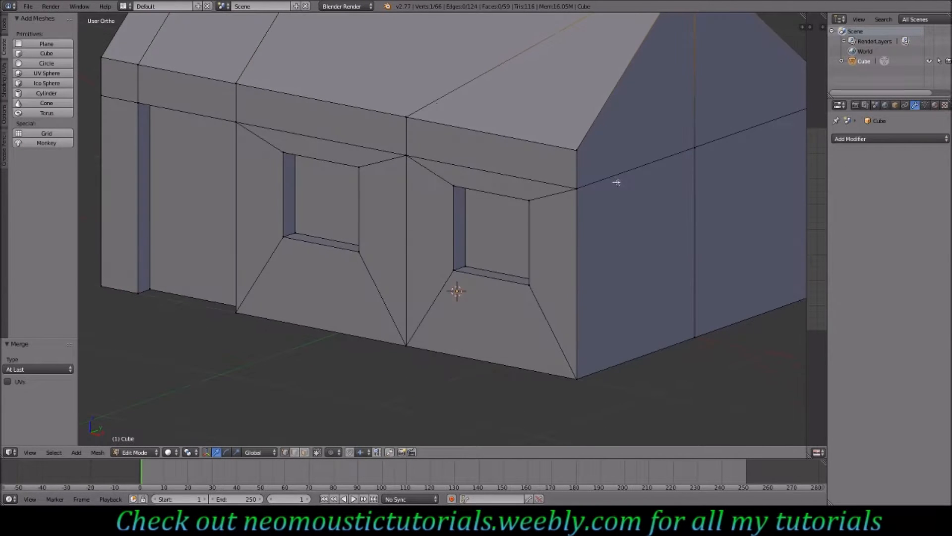
right_click(417, 119)
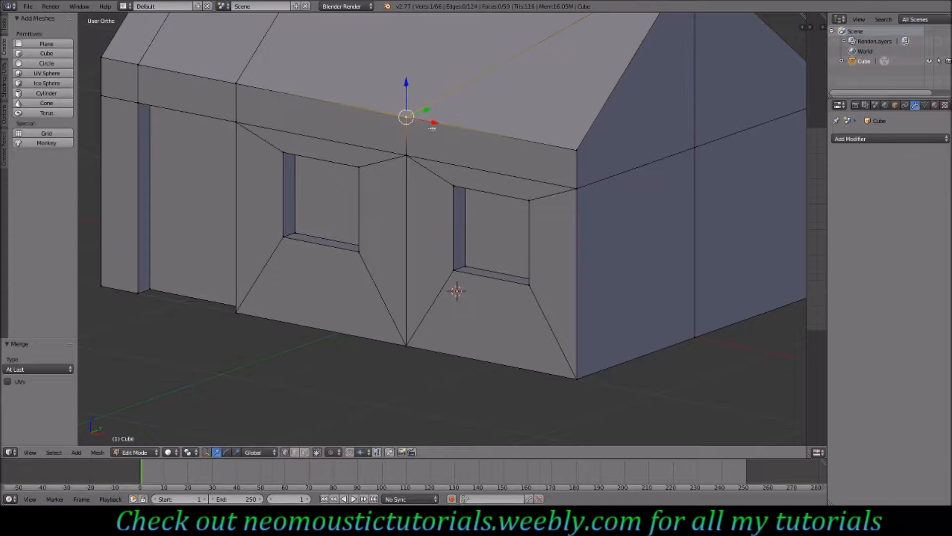
shift+right_click(577, 150)
key(alt+m)
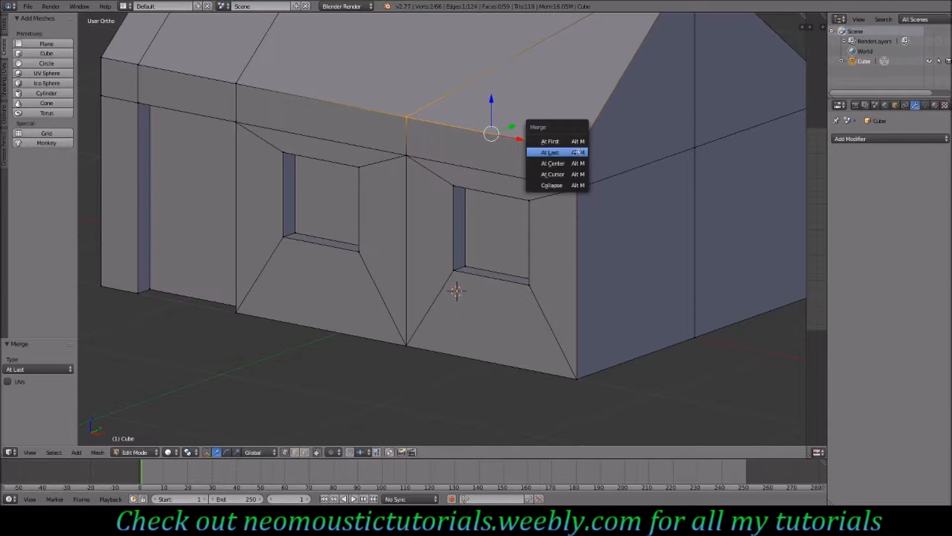
click(551, 153)
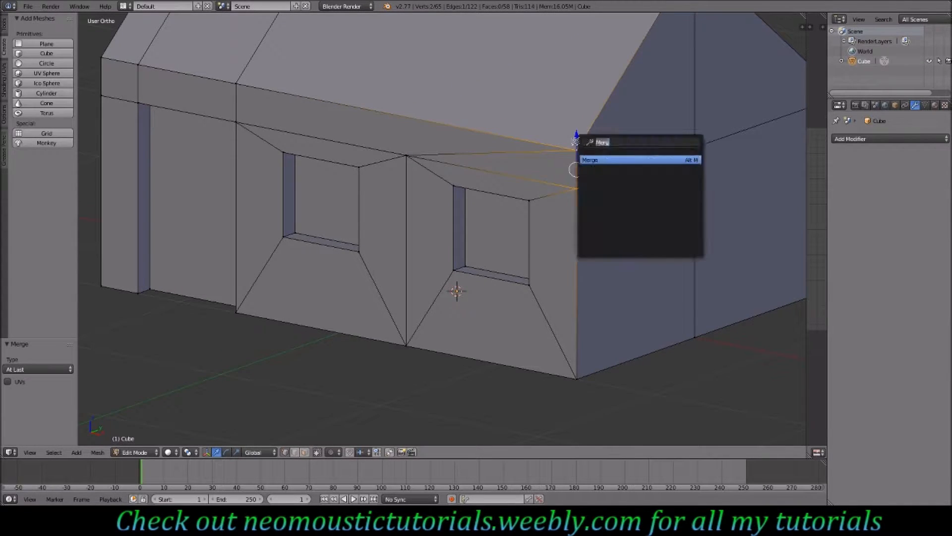
- Merge another pair of eave vertices above the first window
middle_drag(574, 196, 356, 145)
right_click(345, 124)
shift+right_click(309, 169)
shift+right_click(314, 128)
key(space)
key(Return)
click(315, 128)
- Merge two vertices at the end of the roof ridge
shift+scroll(298, 120, up, 8)
right_click(223, 38)
shift+right_click(183, 48)
key(space)
key(Return)
ctrl+scroll(264, 182, up, 5)
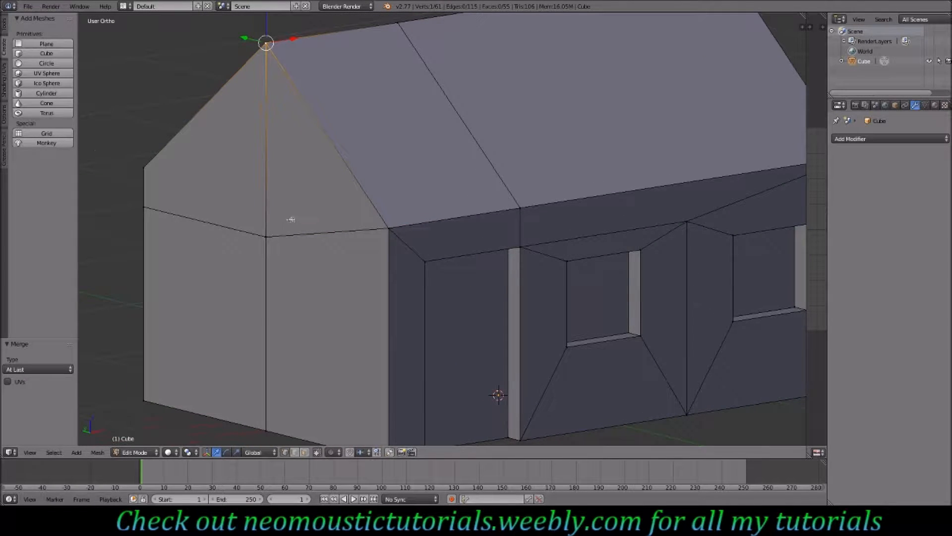
- Merge a vertex on the gable end onto the ridge peak
ctrl+scroll(291, 220, up, 4)
right_click(315, 230)
shift+right_click(333, 52)
key(space)
key(Return)
key(Return)
middle_drag(314, 220, 440, 263)
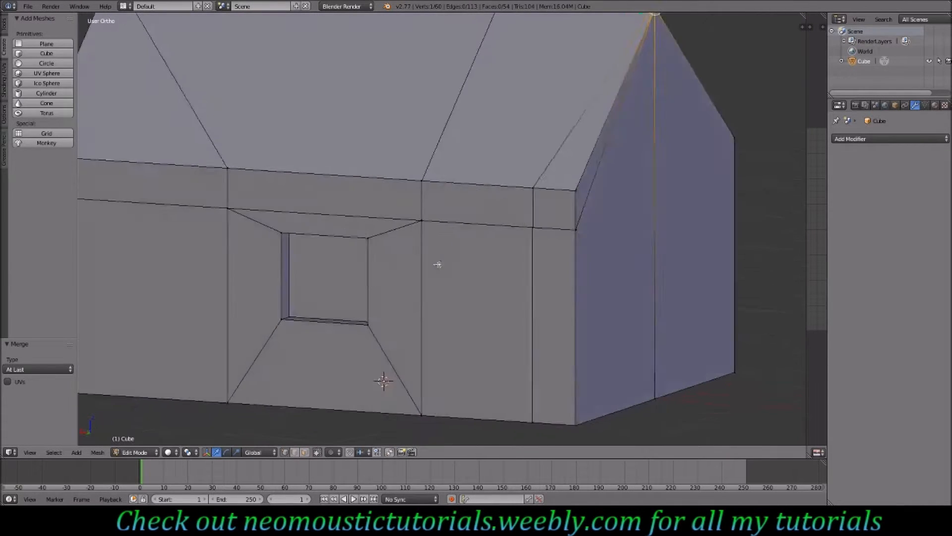
- Merge vertex pairs at the top and bottom of the house's front corner
right_click(524, 233)
shift+right_click(526, 194)
key(alt+m)
click(522, 193)
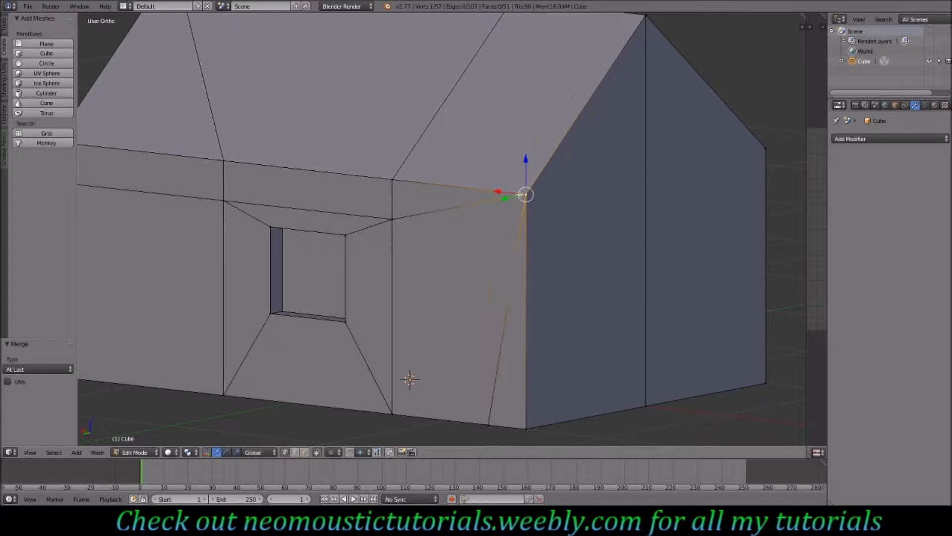
right_click(487, 425)
shift+right_click(525, 427)
key(space)
key(Return)
- Merge the wall vertex at the near corner onto the eave corner at last
middle_drag(464, 410, 417, 193)
scroll(345, 189, down, 3)
middle_drag(307, 236, 334, 232)
right_click(338, 230)
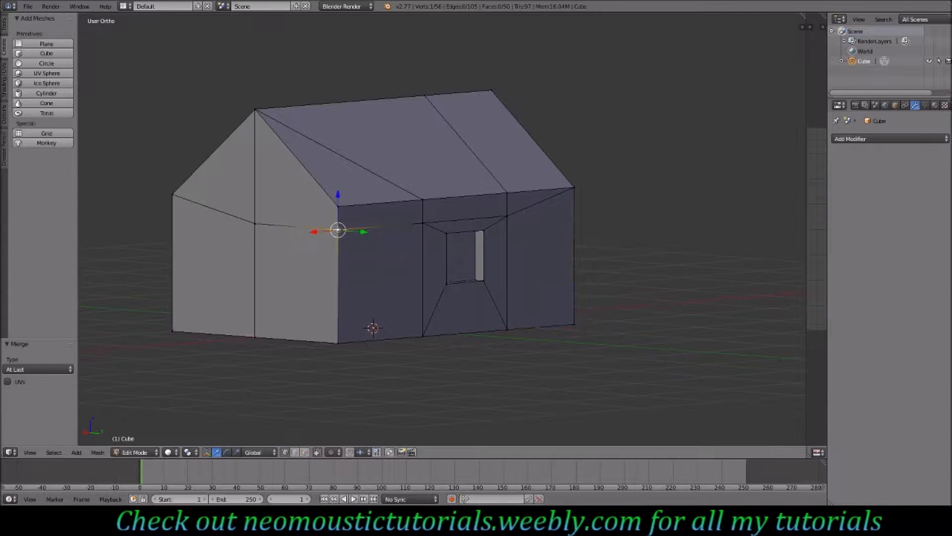
shift+right_click(337, 206)
shift+right_click(337, 207)
shift+right_click(422, 201)
shift+right_click(337, 207)
key(alt+m)
click(346, 204)
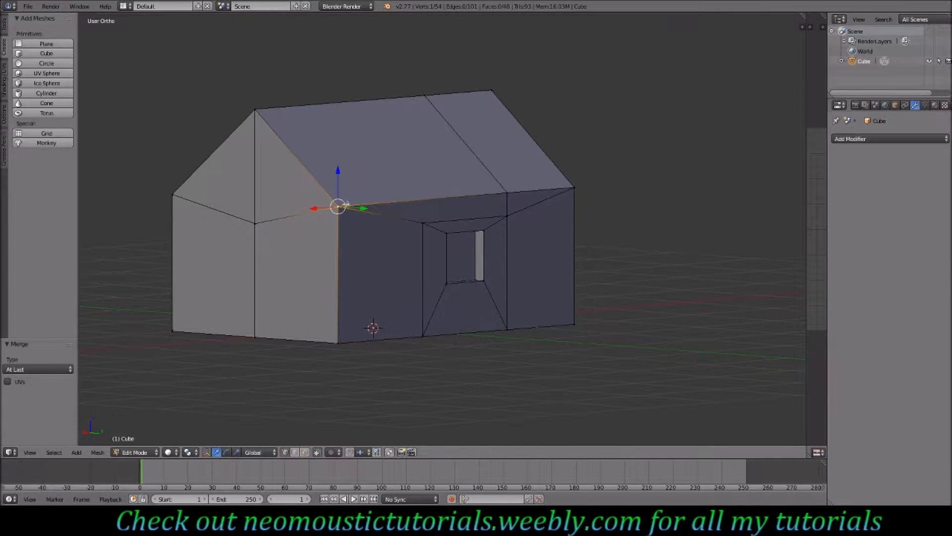
- Merge the gable's middle vertex onto the roof peak
right_click(255, 223)
shift+right_click(255, 109)
key(alt+m)
click(256, 111)
- Merge a bottom vertex onto the far bottom corner of the house
middle_drag(411, 231, 362, 234)
right_click(347, 336)
shift+right_click(227, 336)
key(alt+m)
click(228, 336)
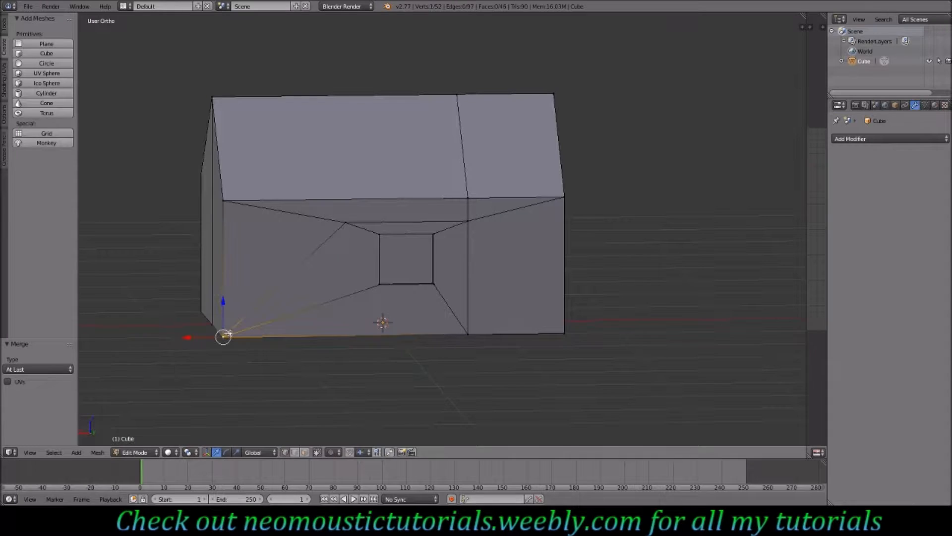
- Merge two wall vertices onto the eave line on the house's back side
right_click(345, 223)
shift+right_click(224, 202)
key(alt+m)
click(226, 203)
right_click(467, 221)
shift+right_click(467, 197)
key(alt+m)
click(468, 197)
- Orbit around the house to check the merged geometry
middle_drag(478, 271, 402, 232)
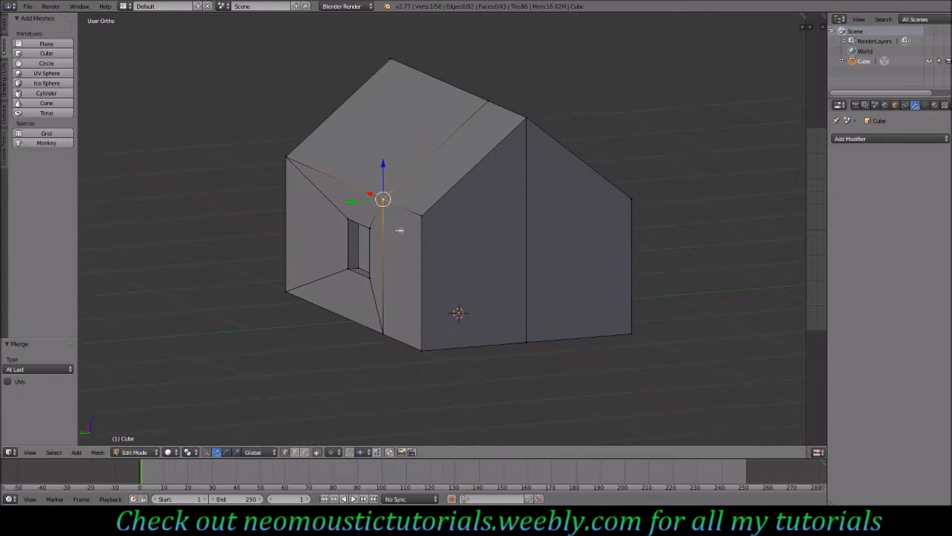
middle_drag(510, 230, 557, 235)
middle_drag(408, 234, 481, 226)
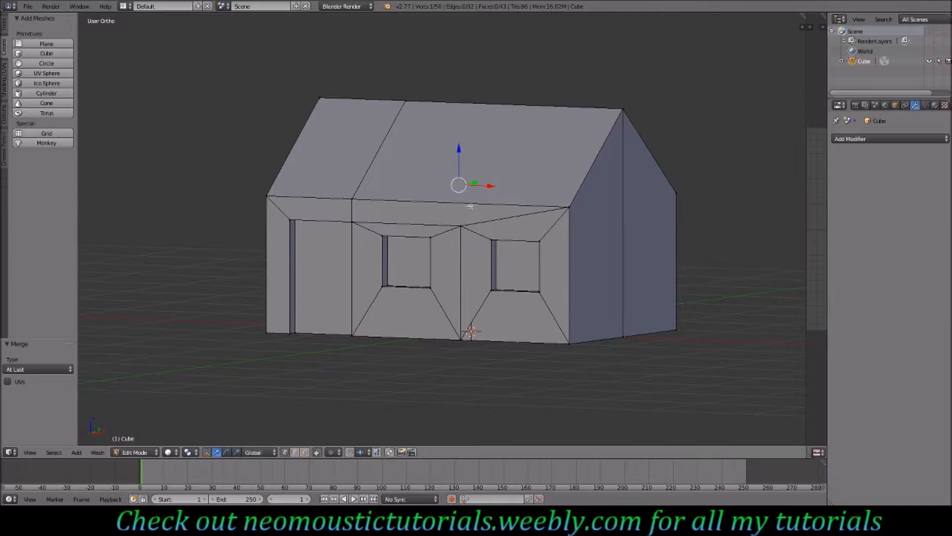
middle_drag(500, 221, 478, 232)
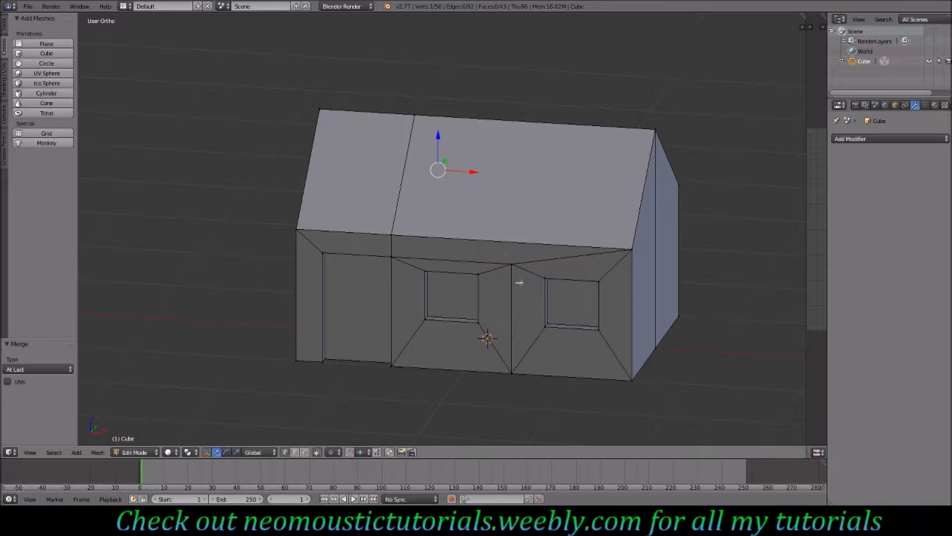
- Select the roof's outline edges along the gable
click(304, 452)
right_click(335, 220)
shift+right_click(521, 184)
middle_drag(709, 238, 521, 163)
shift+right_click(387, 199)
shift+right_click(482, 136)
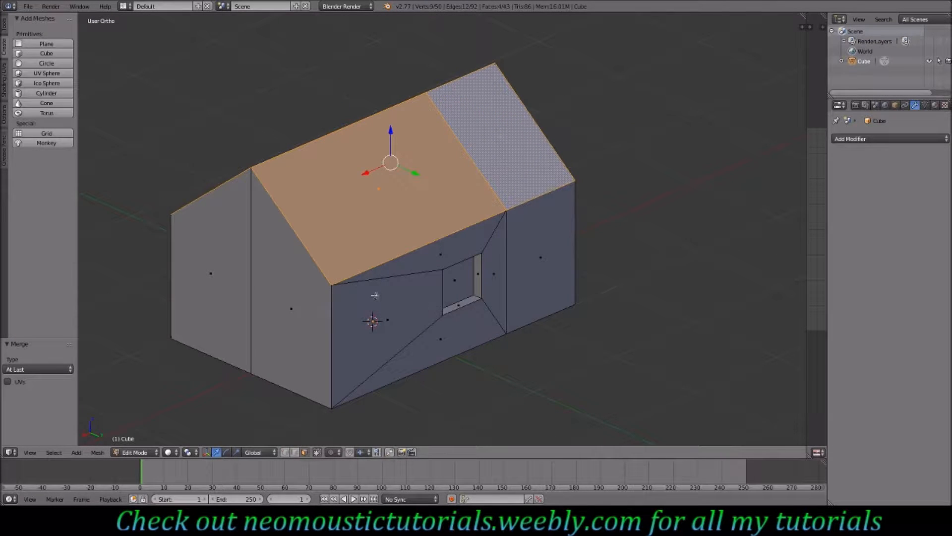
shift+right_click(486, 149)
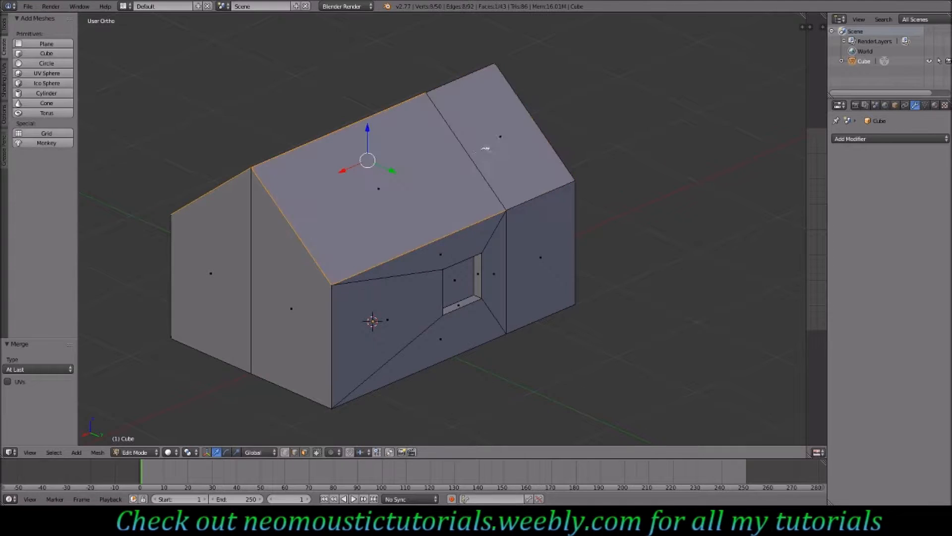
middle_drag(422, 122, 358, 144)
shift+right_click(358, 144)
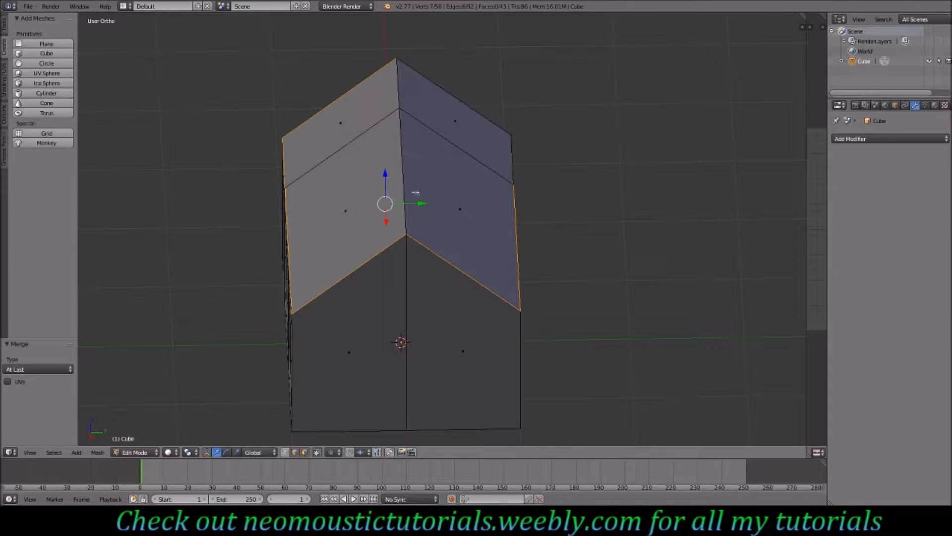
- Add the ridge and eave edges to the selection and mark them as a seam
shift+right_click(343, 95)
shift+right_click(358, 98)
shift+right_click(421, 70)
shift+right_click(514, 156)
key(space)
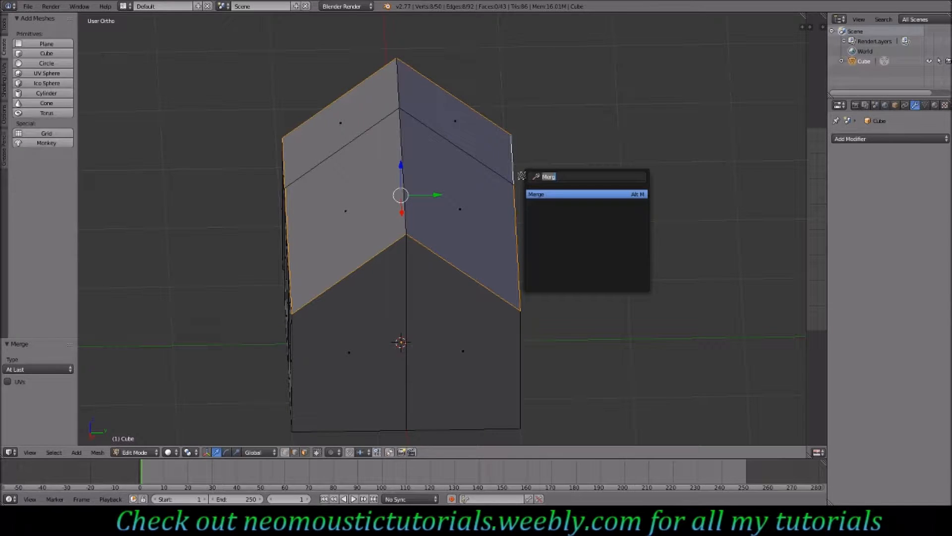
text(mark)
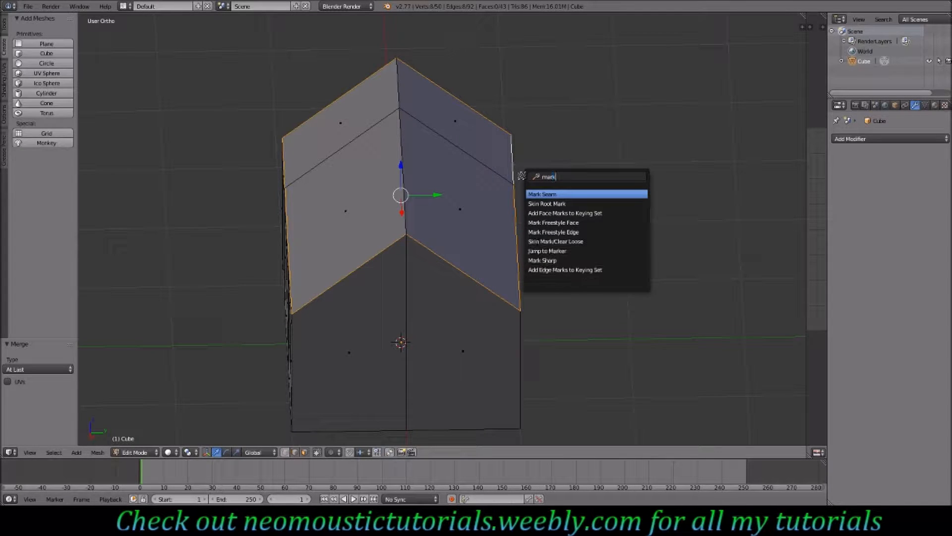
key(Return)
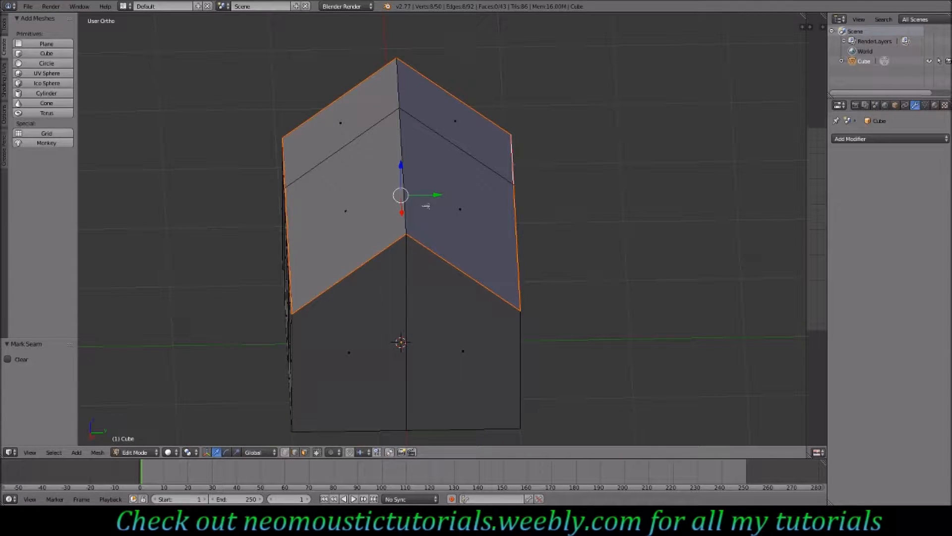
- Select the four roof faces and extrude them outward 0.07
click(305, 452)
click(346, 211)
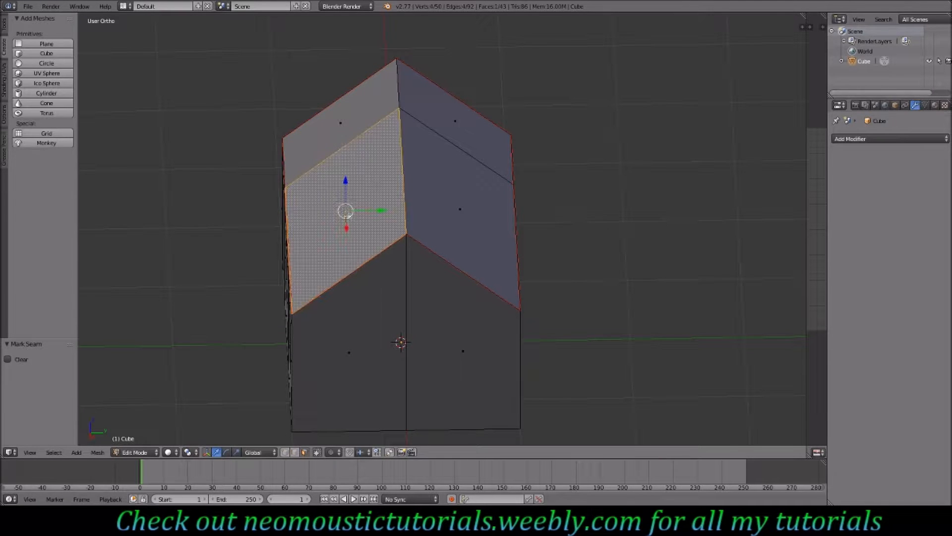
shift+click(340, 124)
shift+click(456, 122)
shift+click(466, 210)
key(KP_3)
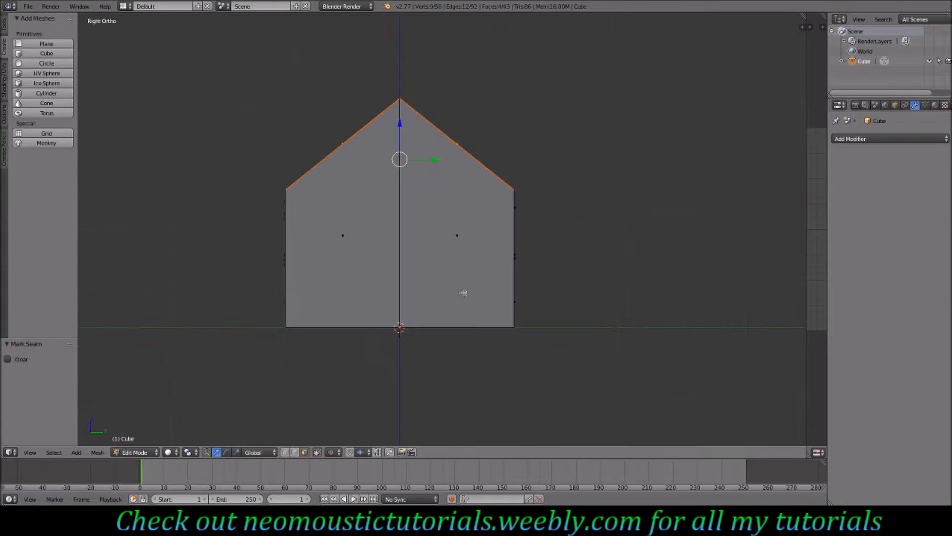
key(e)
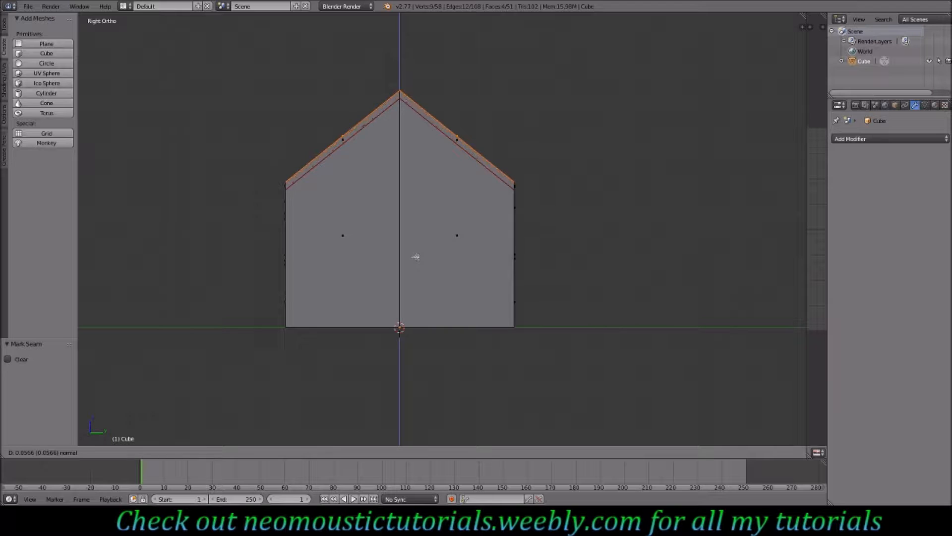
click(416, 256)
- Select the thin end faces of the roof's extruded thickness along both gable edges
right_click(453, 142)
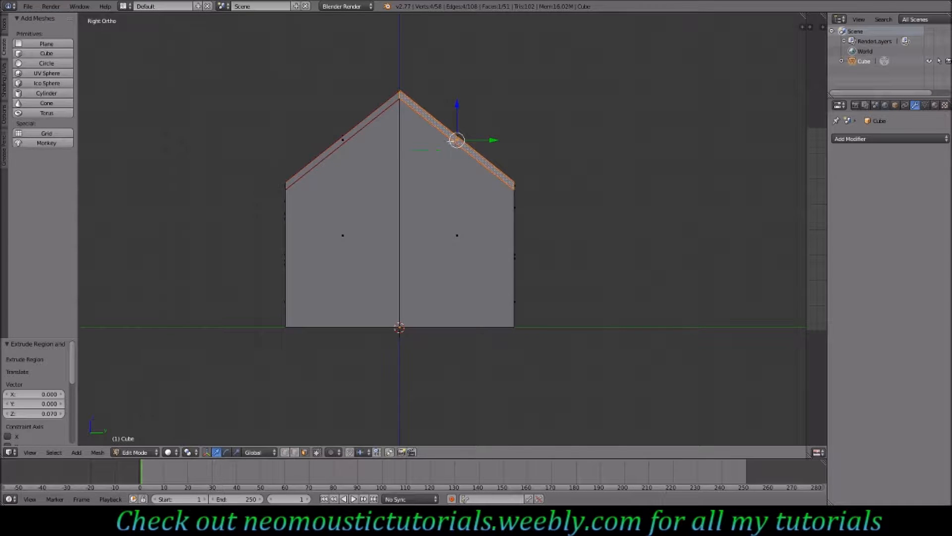
shift+right_click(356, 134)
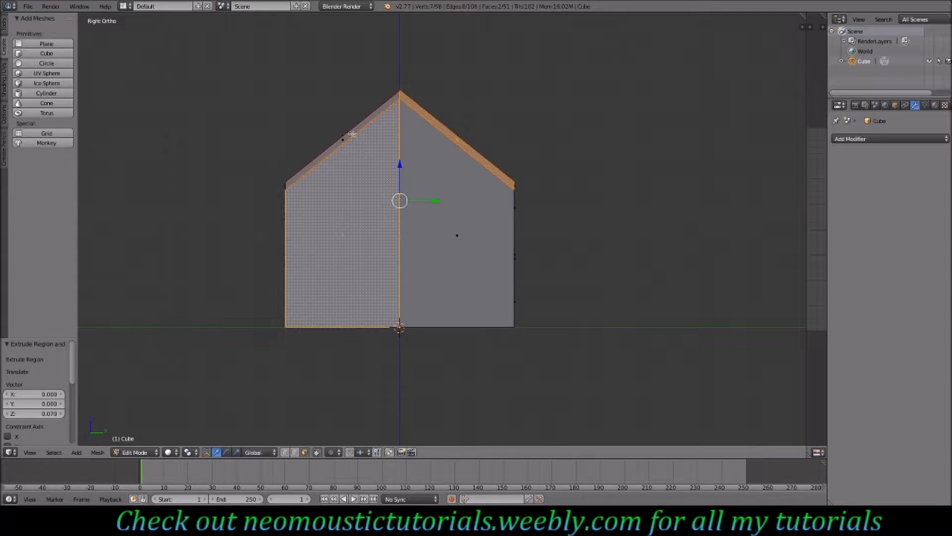
right_click(352, 134)
shift+right_click(430, 114)
middle_drag(431, 119, 426, 174)
shift+right_click(426, 177)
shift+right_click(390, 151)
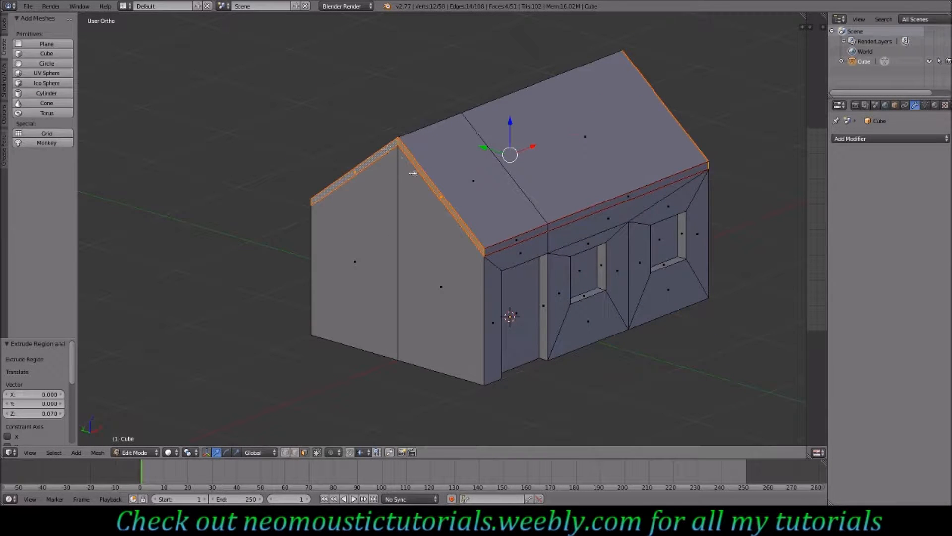
- Extrude the selected gable-end faces in place and scale them along X by 1.045
key(KP_1)
key(e)
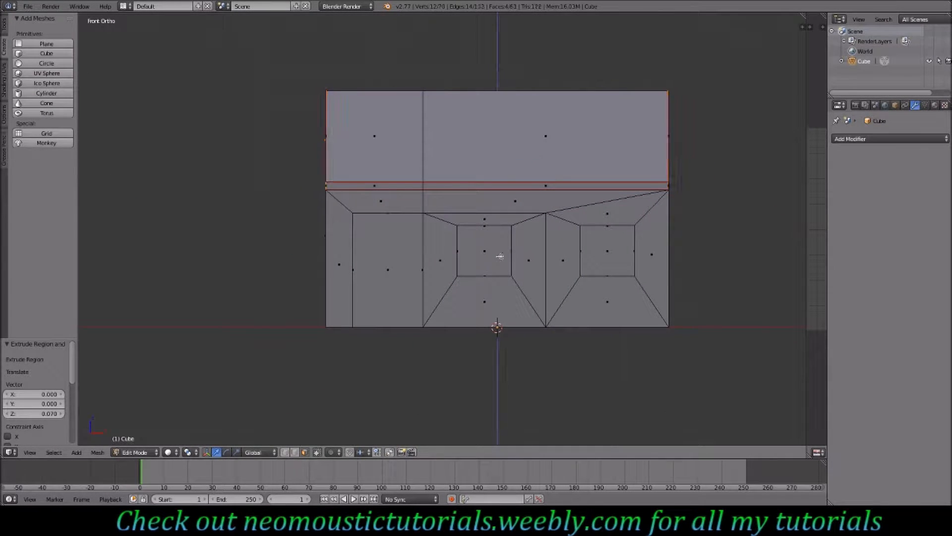
right_click(497, 254)
key(s)
key(x)
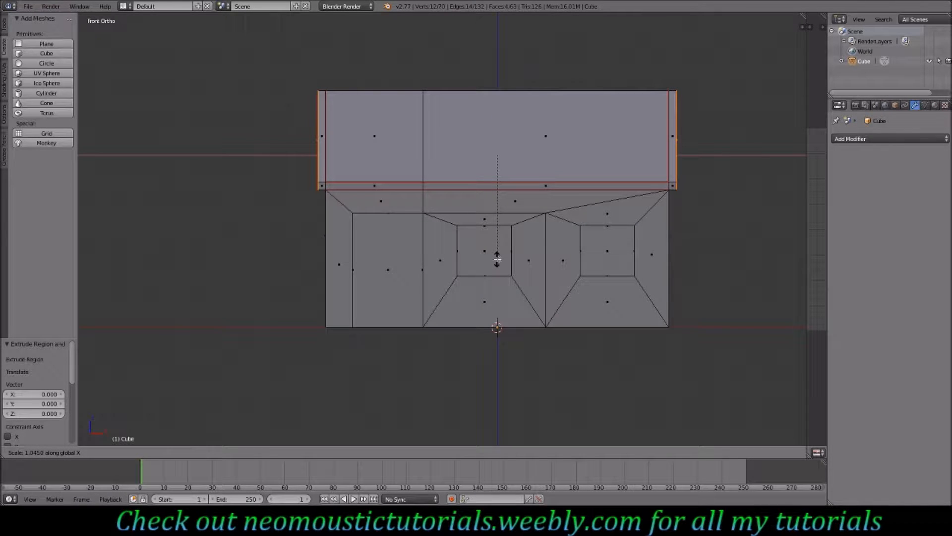
click(497, 259)
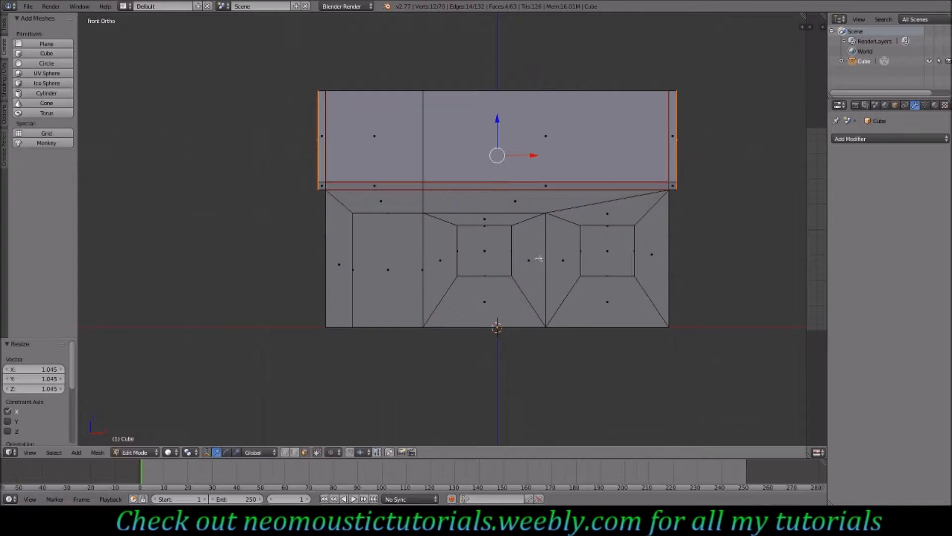
- Select the thin end faces of the roof along both eaves
right_click(672, 185)
shift+right_click(655, 186)
shift+right_click(371, 187)
shift+right_click(323, 186)
middle_drag(323, 187, 468, 225)
shift+right_click(443, 221)
shift+right_click(417, 215)
shift+right_click(280, 149)
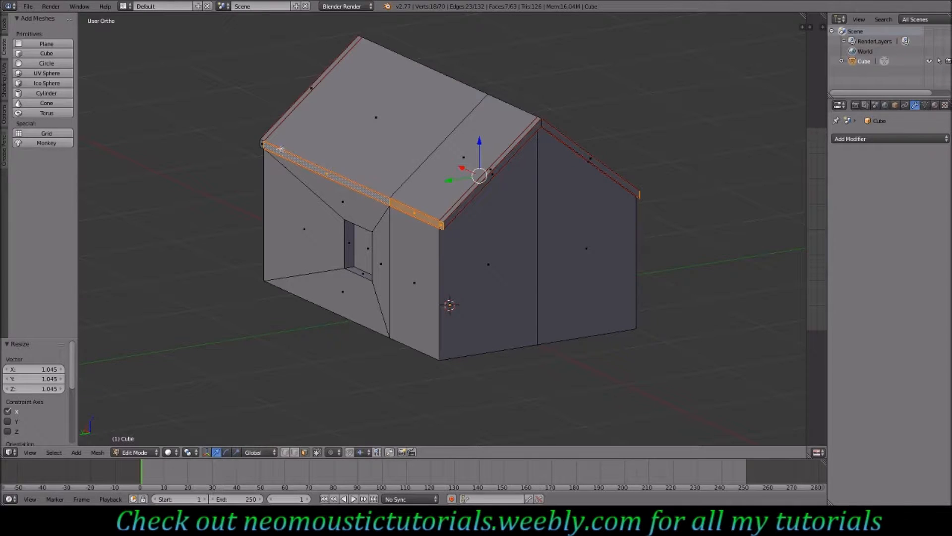
shift+right_click(264, 145)
- Extrude the eave faces in place and scale them uniformly by 1.1
key(KP_3)
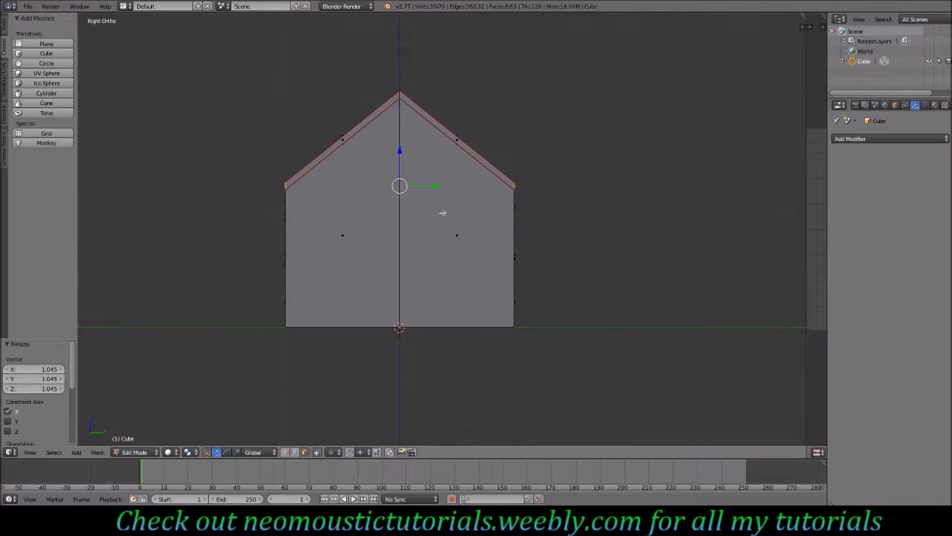
key(e)
right_click(457, 231)
key(s)
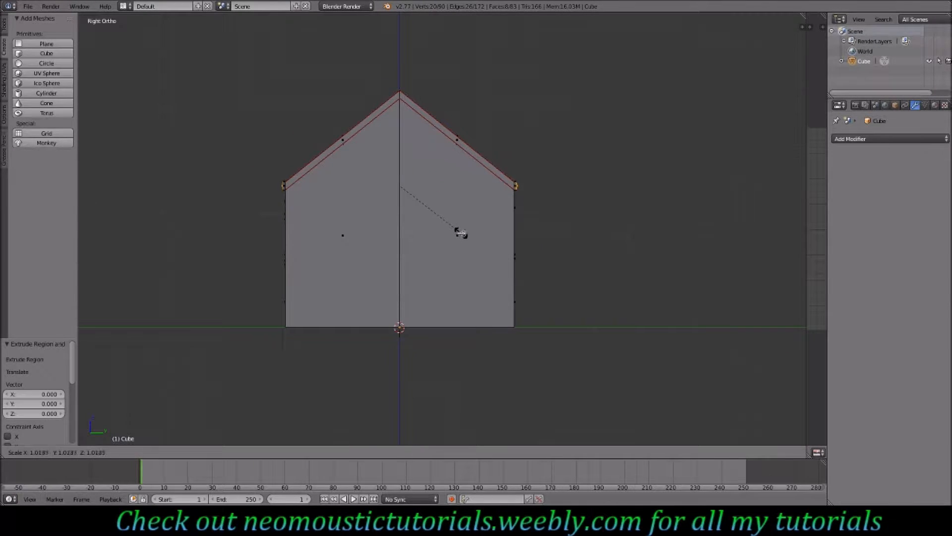
click(464, 234)
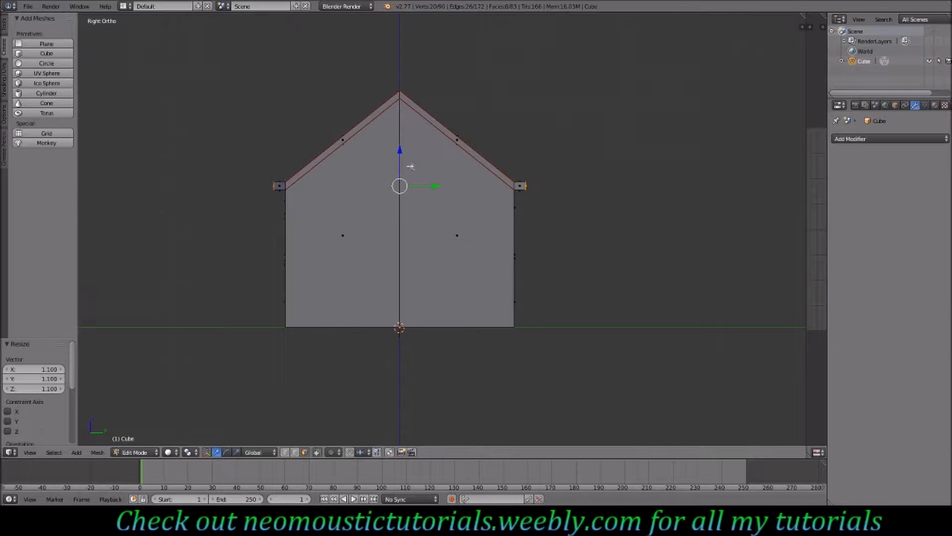
- Move the extruded eave faces down along Z by 0.083
key(g)
key(z)
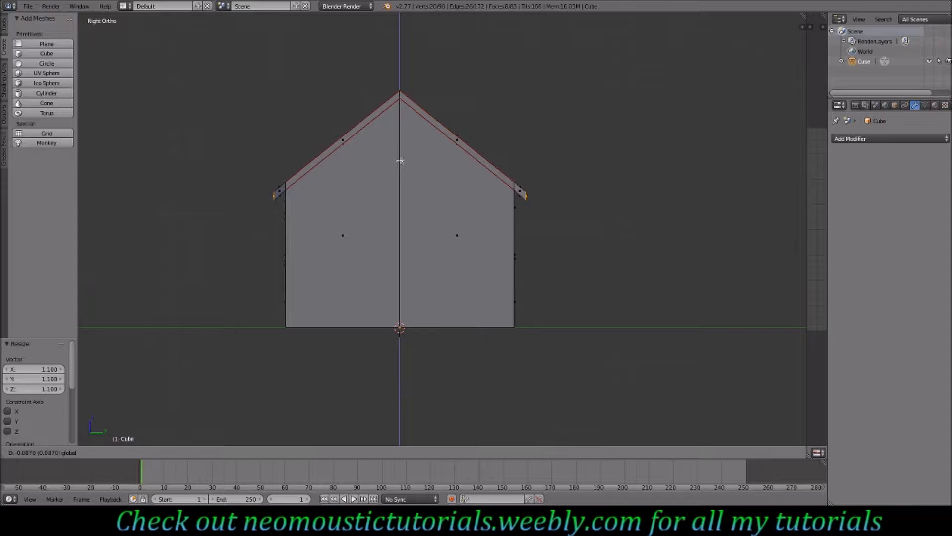
click(400, 160)
- Scale the extruded eave faces along X to about 0.904 from the top view
middle_drag(370, 186, 501, 314)
key(KP_7)
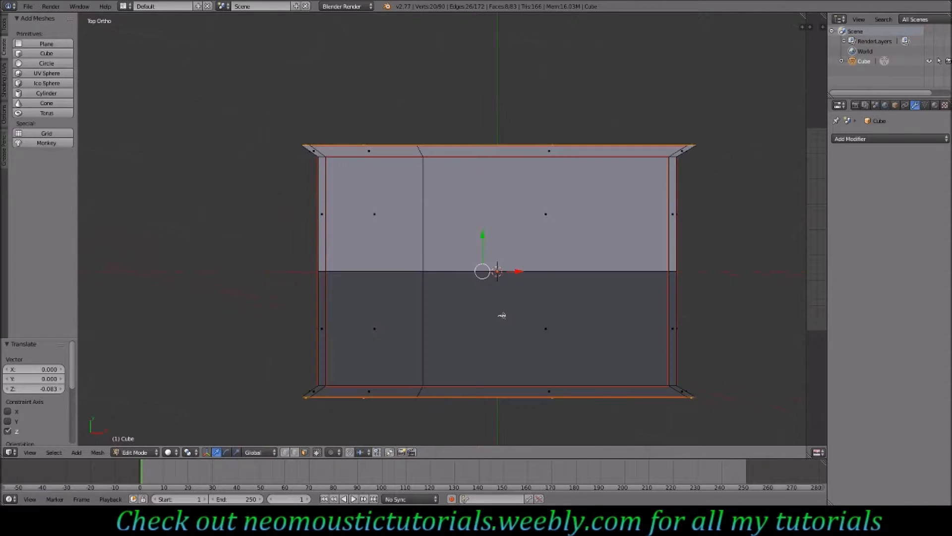
key(s)
key(x)
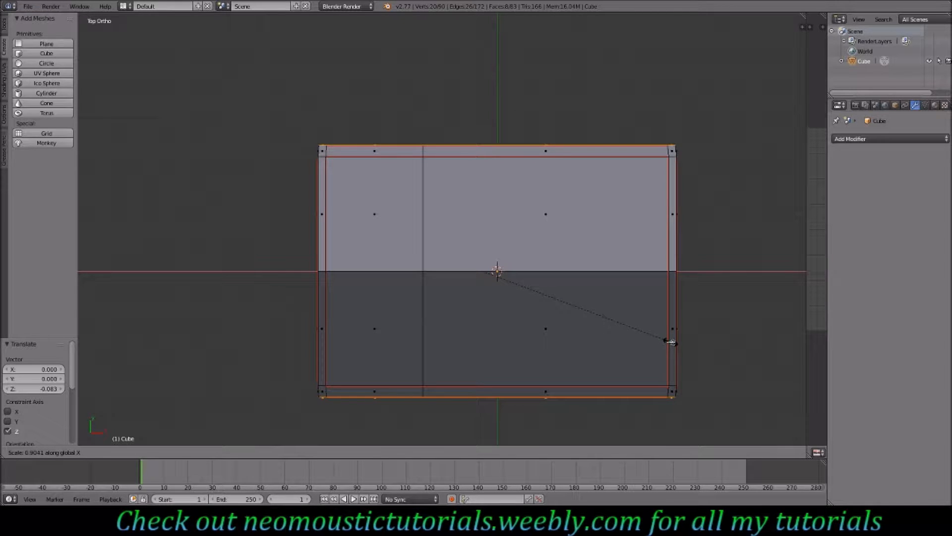
click(672, 343)
- Select the entire mesh and clear all its seams
middle_drag(674, 341, 499, 297)
key(Tab)
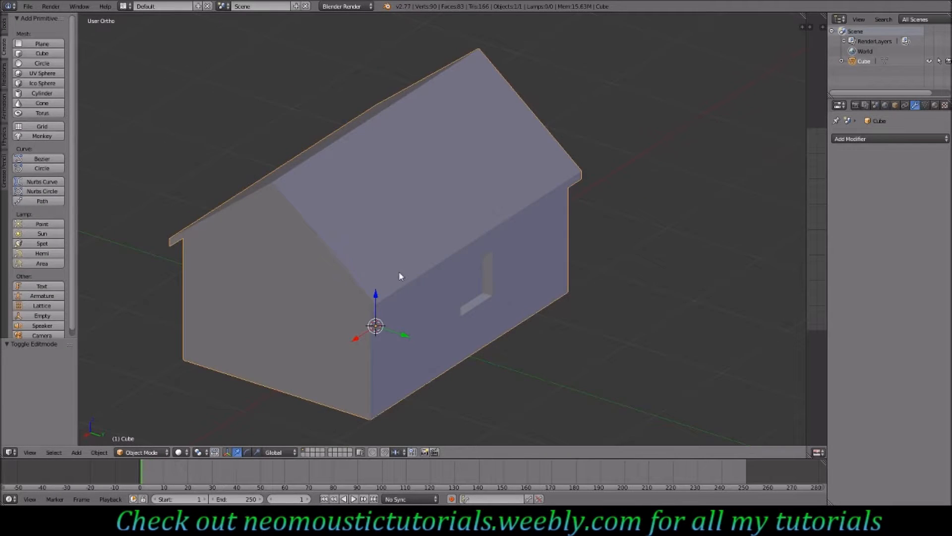
key(Tab)
middle_drag(401, 276, 411, 245)
middle_drag(354, 192, 371, 221)
key(a)
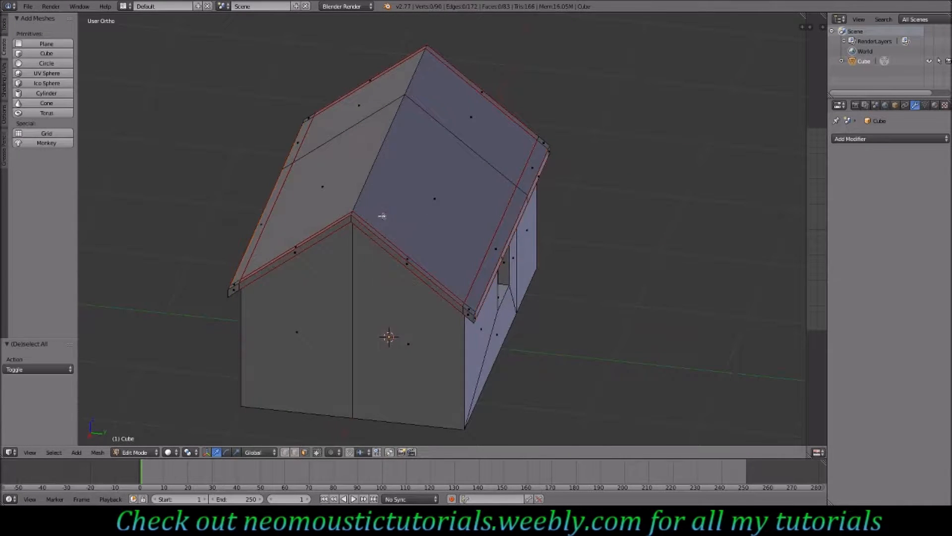
key(a)
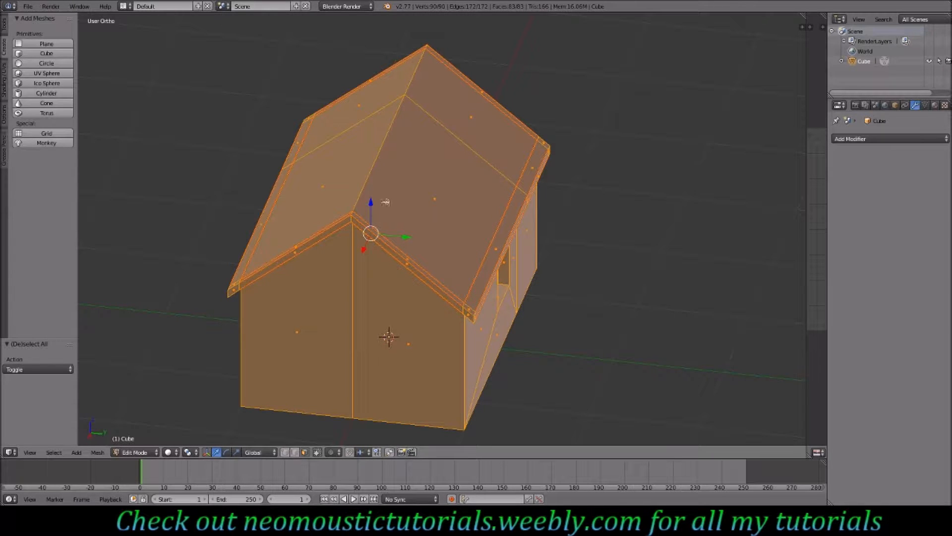
key(ctrl+e)
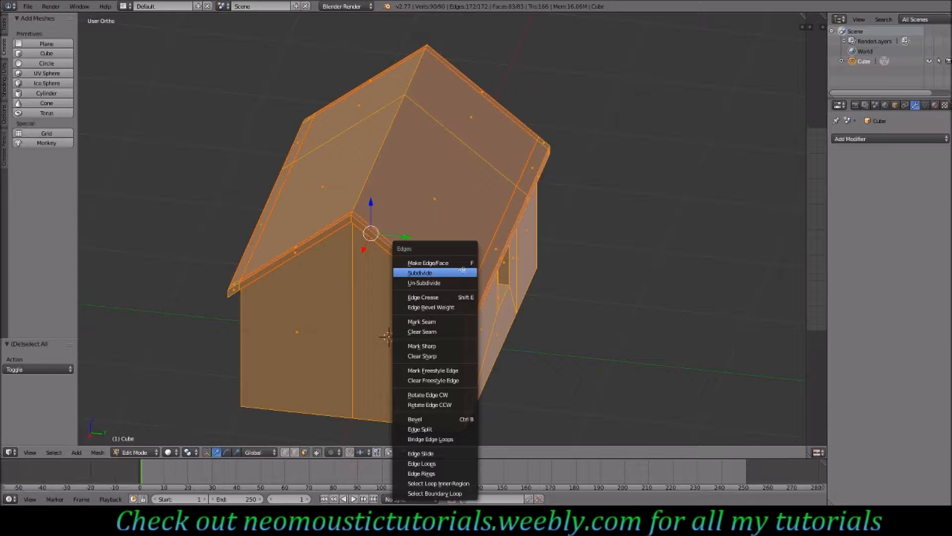
click(439, 332)
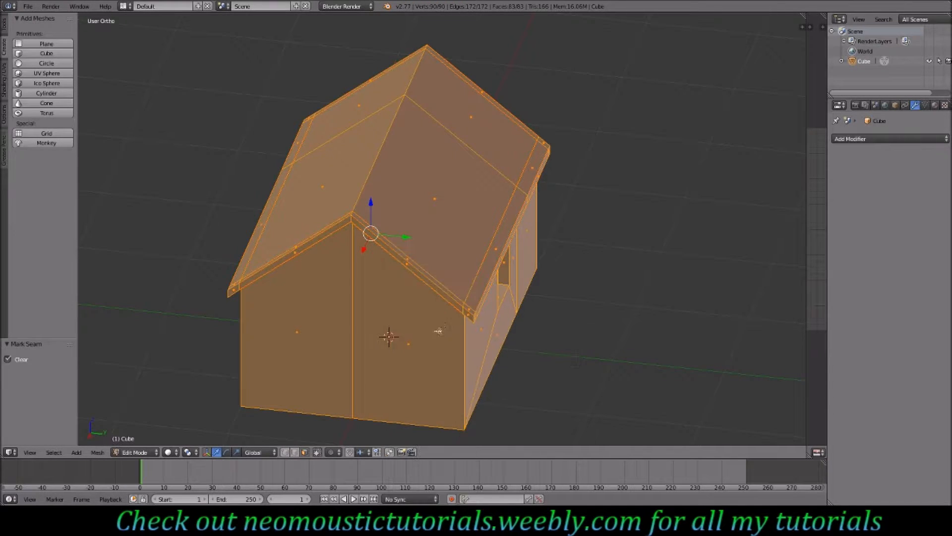
- Merge the overlapping vertices at the front eave corner of the roof at the last selected vertex
middle_drag(489, 318, 349, 276)
shift+scroll(350, 276, up, 1)
click(295, 452)
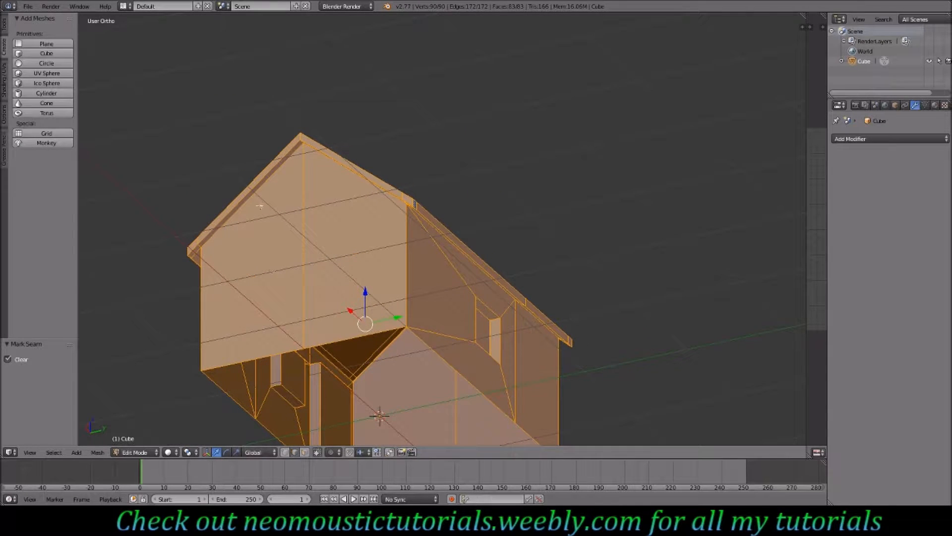
right_click(265, 182)
middle_drag(265, 182, 354, 190)
shift+right_click(415, 136)
middle_drag(251, 241, 457, 346)
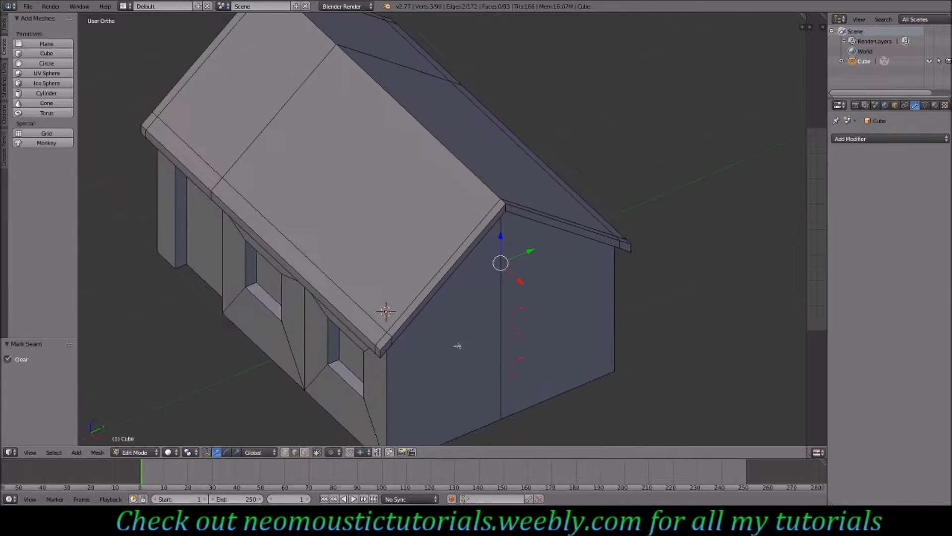
click(285, 452)
right_click(388, 328)
shift+right_click(376, 344)
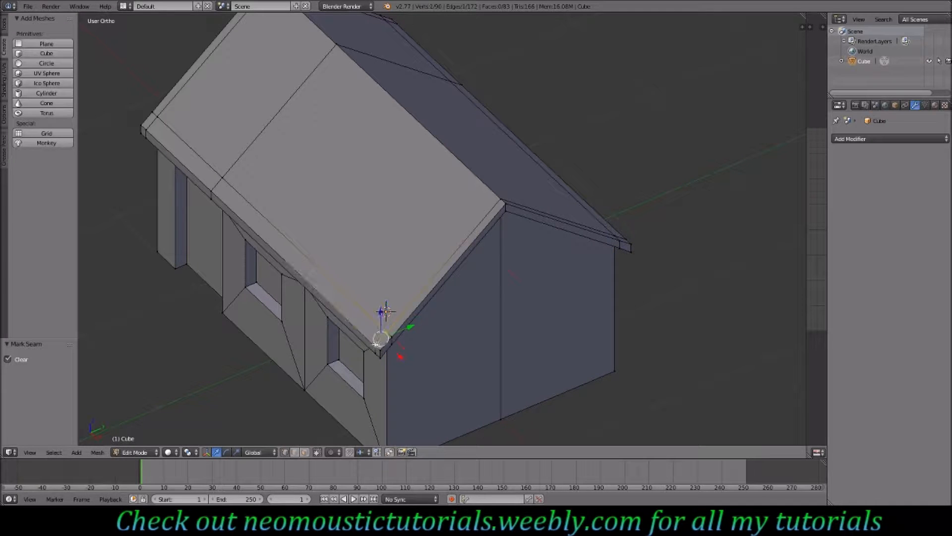
shift+right_click(393, 336)
shift+right_click(389, 349)
key(space)
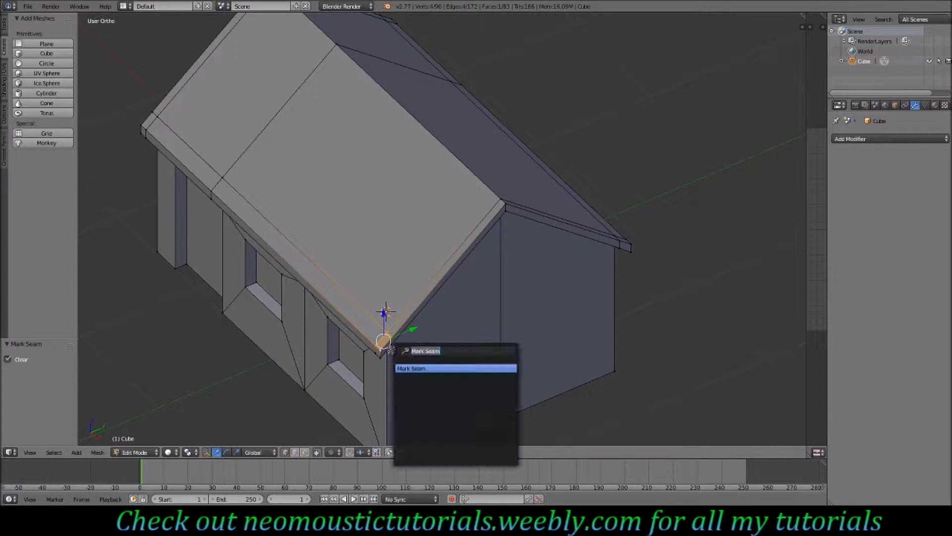
text(merge)
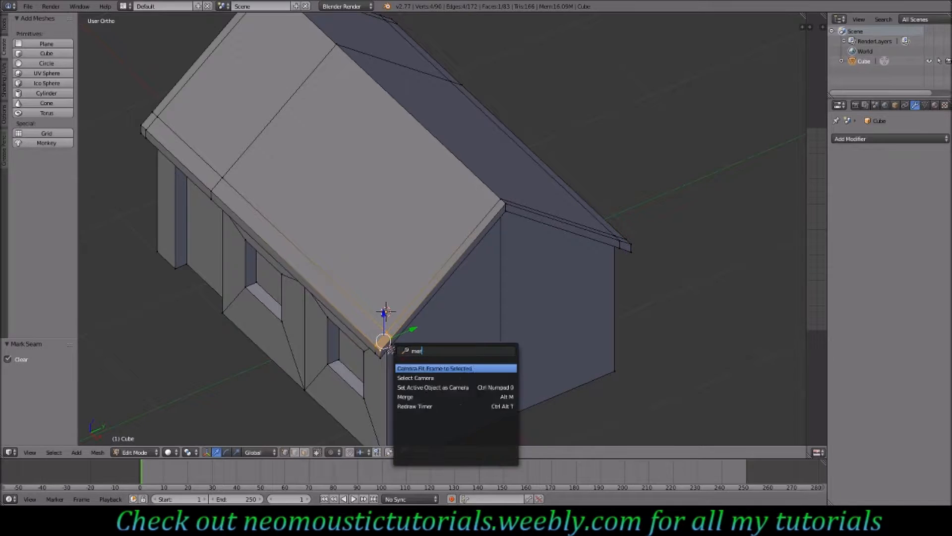
key(Return)
click(390, 351)
- Merge the doubled vertices on the gable wall just beneath the roof, at last
middle_drag(400, 333, 405, 264)
middle_drag(409, 220, 410, 180)
shift+scroll(409, 180, up, 13)
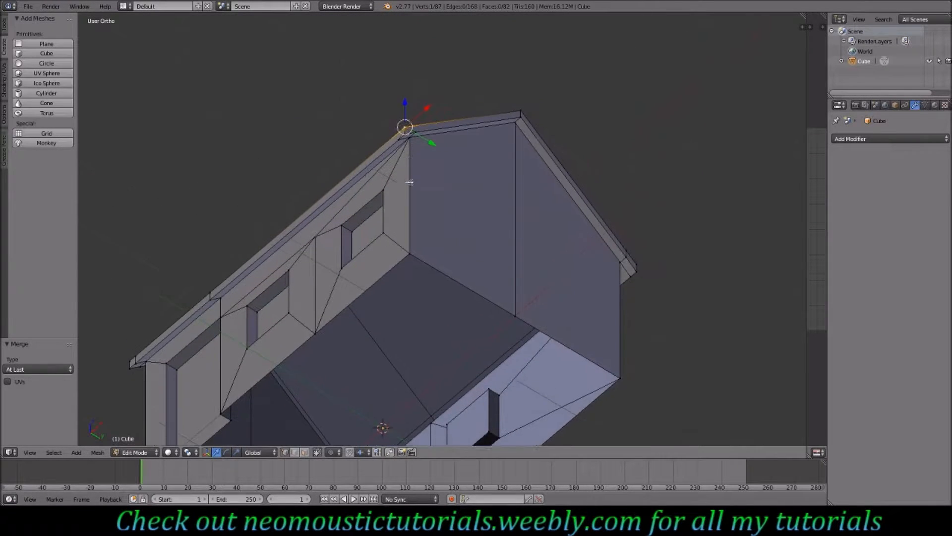
shift+right_click(409, 214)
shift+right_click(407, 206)
key(alt+m)
key(Return)
- Merge the doubled vertices at the ridge end of the far gable at last
middle_drag(521, 214, 473, 117)
right_click(472, 116)
shift+right_click(482, 114)
shift+right_click(476, 112)
key(alt+m)
click(475, 112)
- Merge the doubled vertices at the lower corner of the roof's gable edge at last
middle_drag(475, 112, 476, 361)
right_click(473, 401)
shift+right_click(463, 403)
shift+right_click(479, 417)
shift+right_click(469, 420)
key(space)
text(Merg)
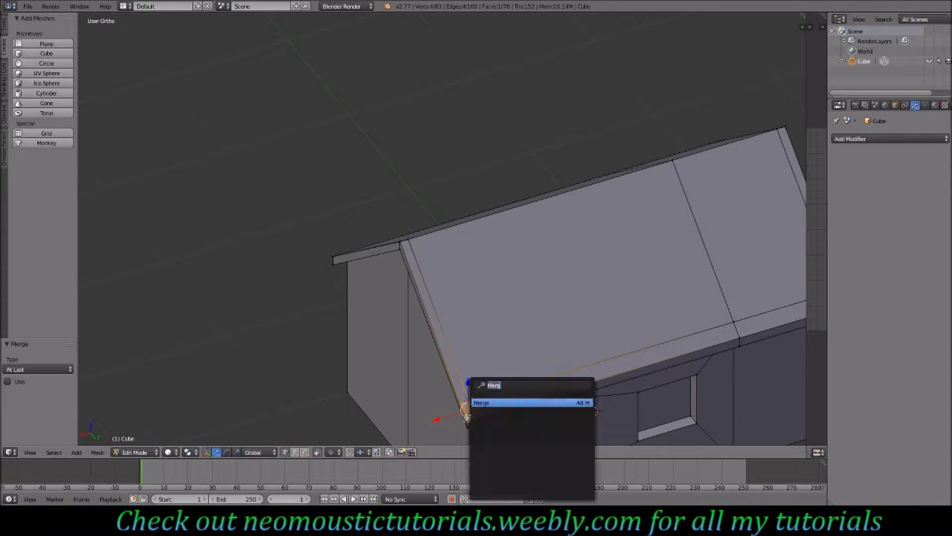
key(Return)
click(468, 420)
- Merge the doubled vertices at the gable's upper eave corner and at the middle of the eave edge
shift+right_click(404, 241)
key(alt+m)
click(404, 241)
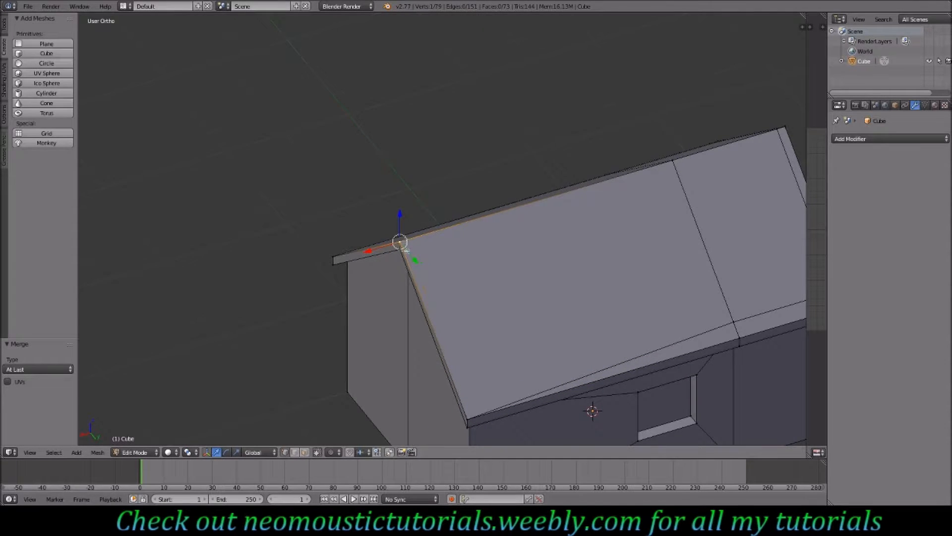
ctrl+scroll(439, 317, down, 10)
right_click(446, 322)
shift+right_click(454, 340)
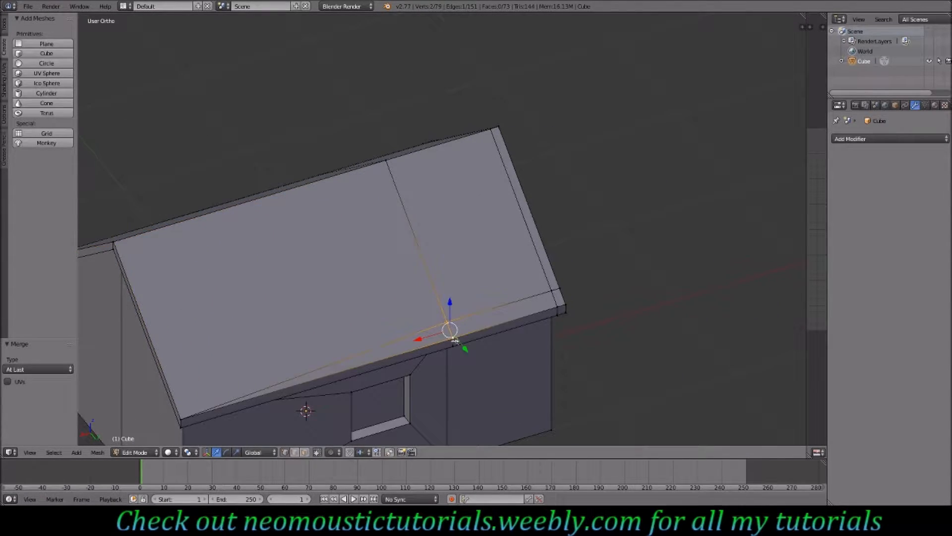
key(alt+m)
click(455, 340)
- Merge the doubled vertices at the opposite gable's eave corner and along its lower roof edge
middle_drag(526, 308, 433, 219)
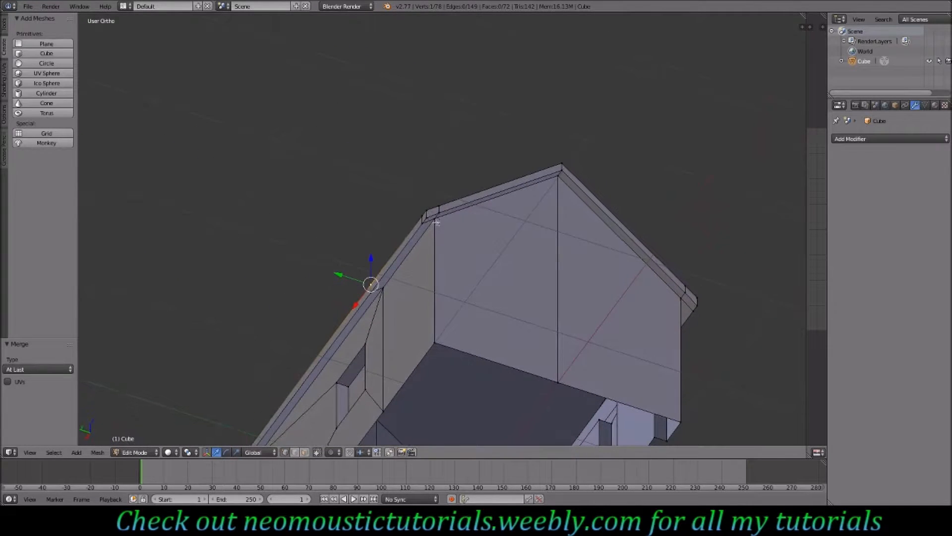
shift+right_click(426, 218)
key(alt+m)
click(427, 213)
middle_drag(428, 217, 458, 312)
right_click(470, 337)
shift+right_click(477, 340)
shift+right_click(464, 351)
key(alt+m)
click(496, 367)
- Merge the doubled vertices at the ridge peak and at the adjoining eave corner
middle_drag(576, 332, 464, 227)
shift+right_click(455, 234)
key(alt+m)
click(451, 237)
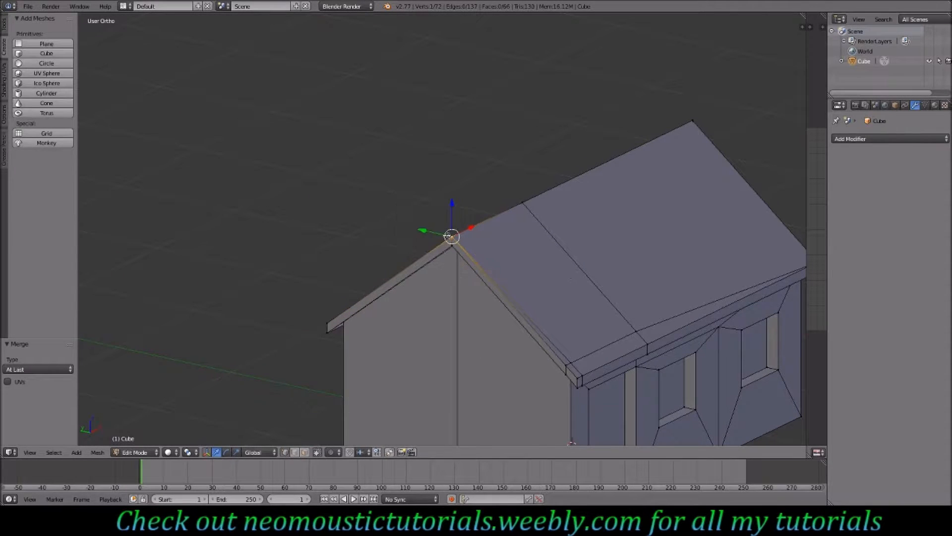
right_click(567, 364)
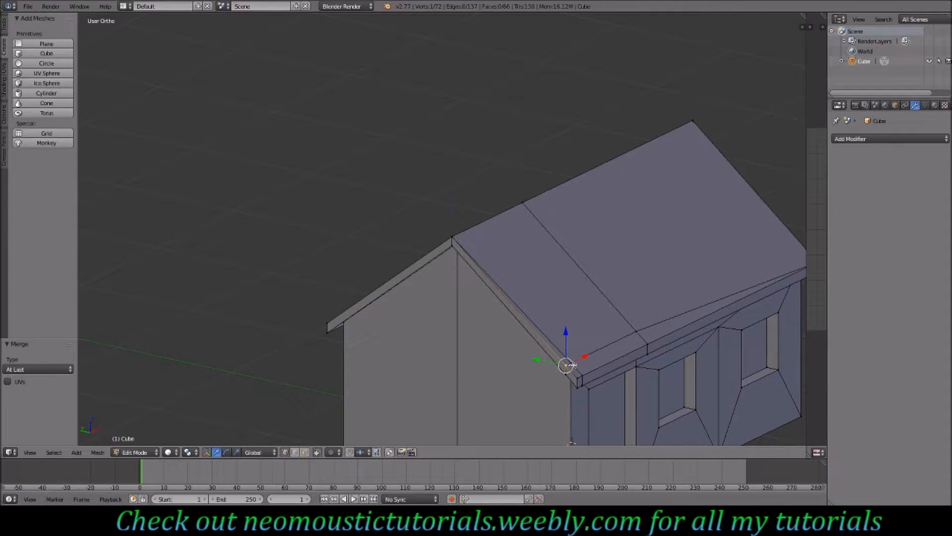
shift+right_click(572, 362)
shift+right_click(582, 376)
shift+right_click(579, 377)
key(alt+m)
click(565, 372)
- Merge the doubled vertices at the far ridge corner and at the middle of the rear eave
middle_drag(574, 377, 598, 290)
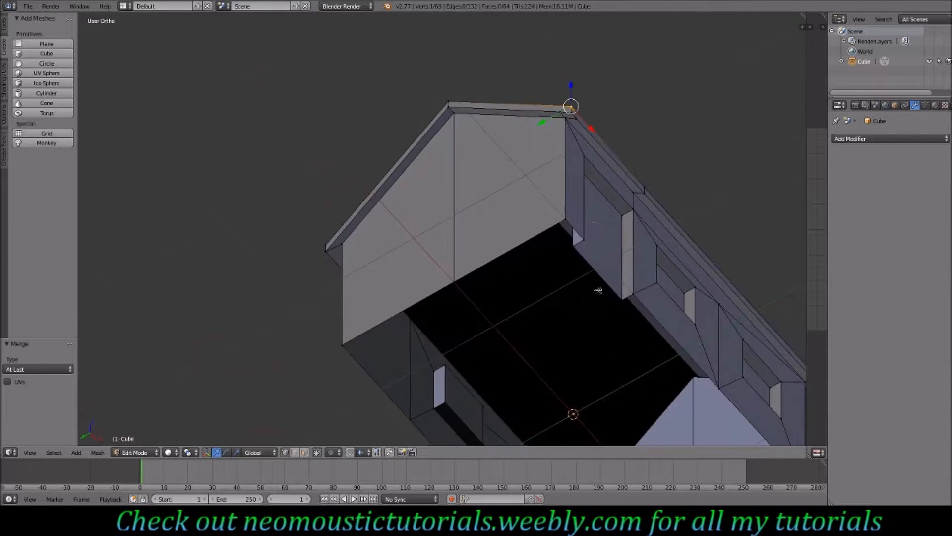
shift+right_click(574, 113)
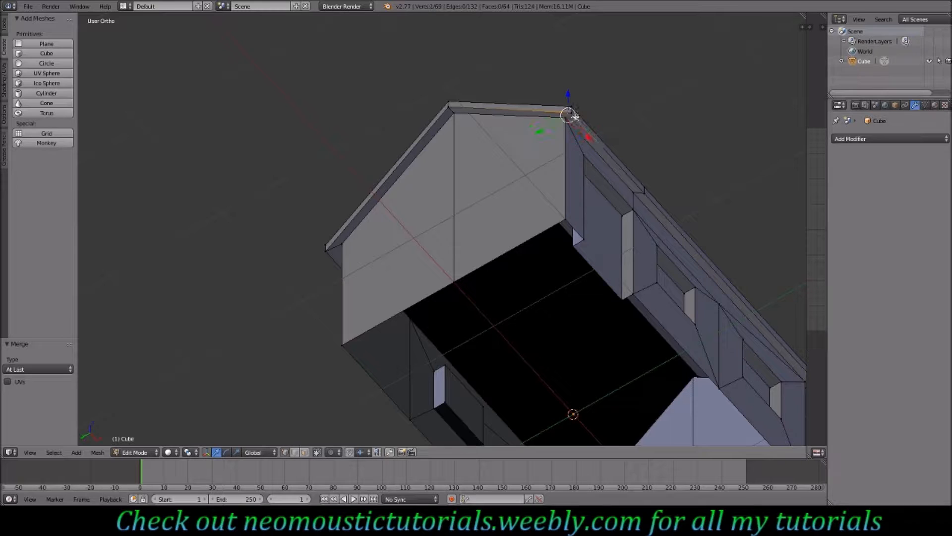
key(alt+m)
click(575, 128)
middle_drag(618, 200, 489, 330)
shift+right_click(476, 357)
key(alt+m)
click(474, 353)
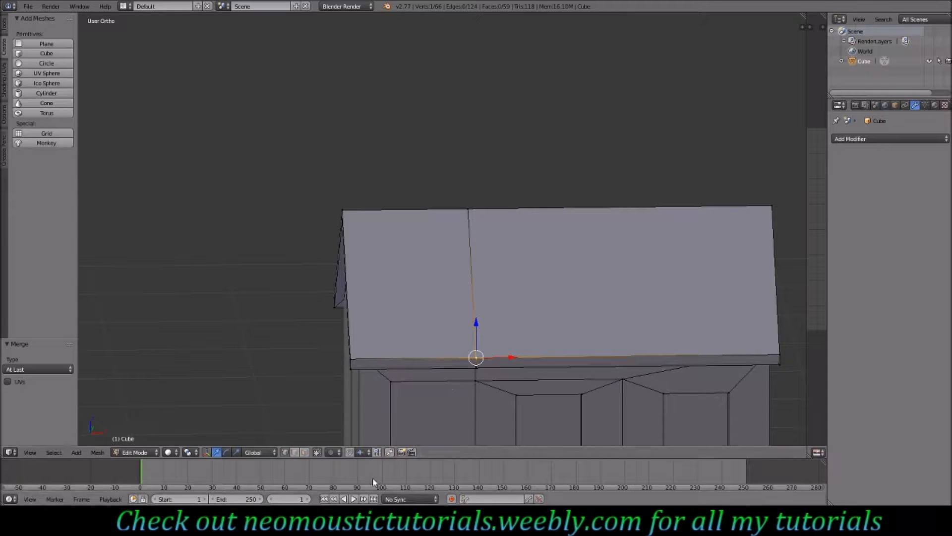
- Select the roof's eave and gable edges and mark them as seams
key(a)
middle_drag(455, 365, 491, 268)
right_click(388, 121)
shift+right_click(388, 125)
middle_drag(361, 223, 471, 227)
shift+right_click(465, 228)
shift+right_click(318, 252)
middle_drag(276, 257, 374, 235)
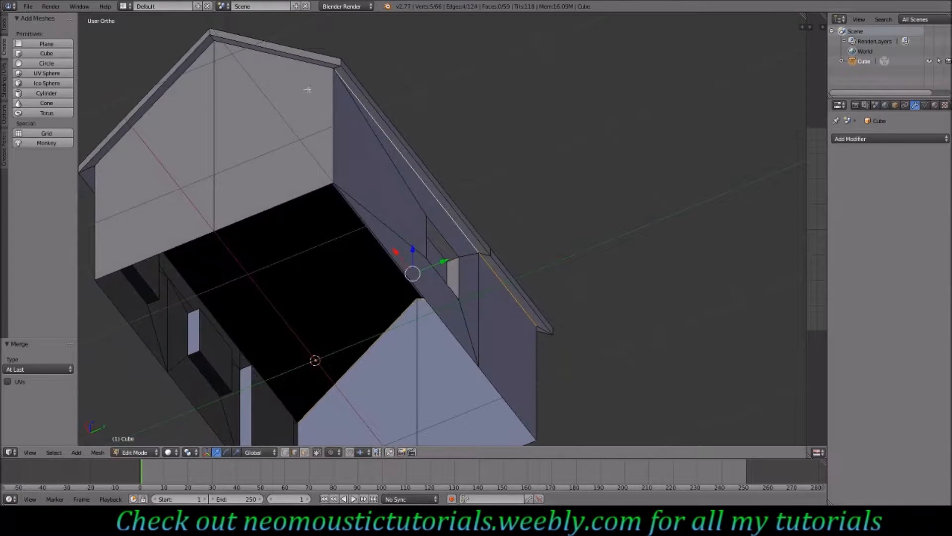
shift+right_click(290, 64)
shift+right_click(179, 68)
middle_drag(174, 100, 540, 114)
shift+right_click(546, 79)
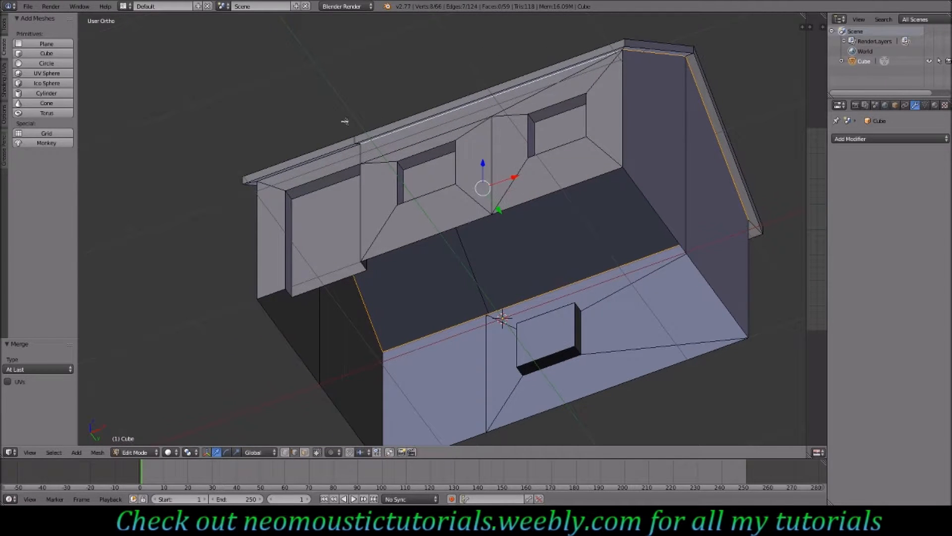
shift+right_click(329, 154)
middle_drag(329, 157, 398, 162)
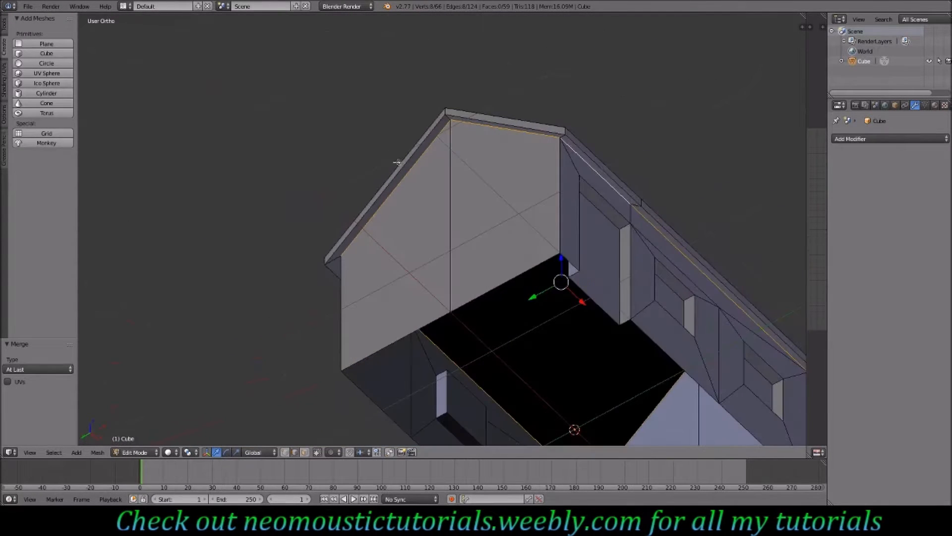
key(space)
text(mark seal)
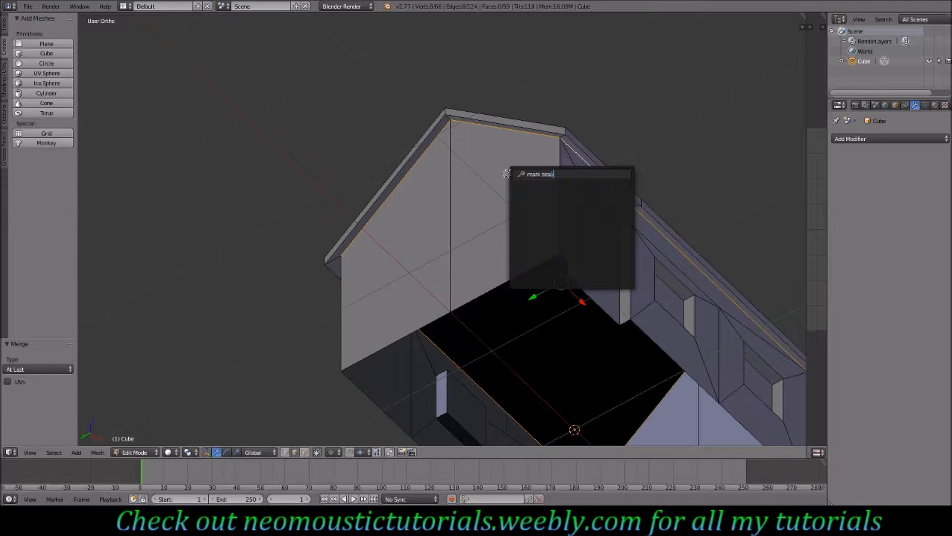
key(BackSpace)
text(m)
key(Return)
- Select the front wall's two window openings and the door edge and mark them as seams
middle_drag(543, 204, 502, 303)
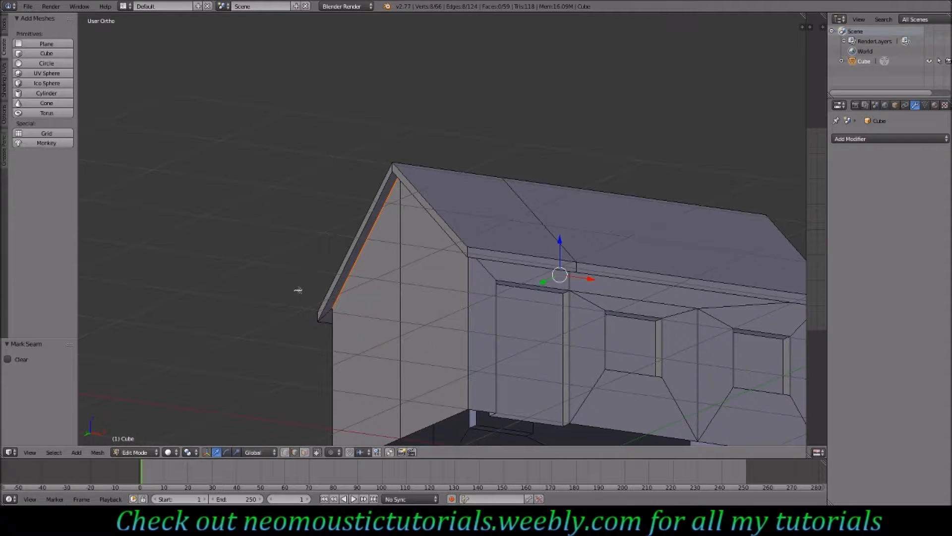
middle_drag(523, 328, 238, 396)
right_click(268, 358)
middle_drag(268, 358, 549, 236)
shift+right_click(353, 175)
shift+right_click(545, 234)
shift+right_click(626, 203)
shift+right_click(646, 228)
middle_drag(646, 228, 491, 412)
shift+right_click(492, 432)
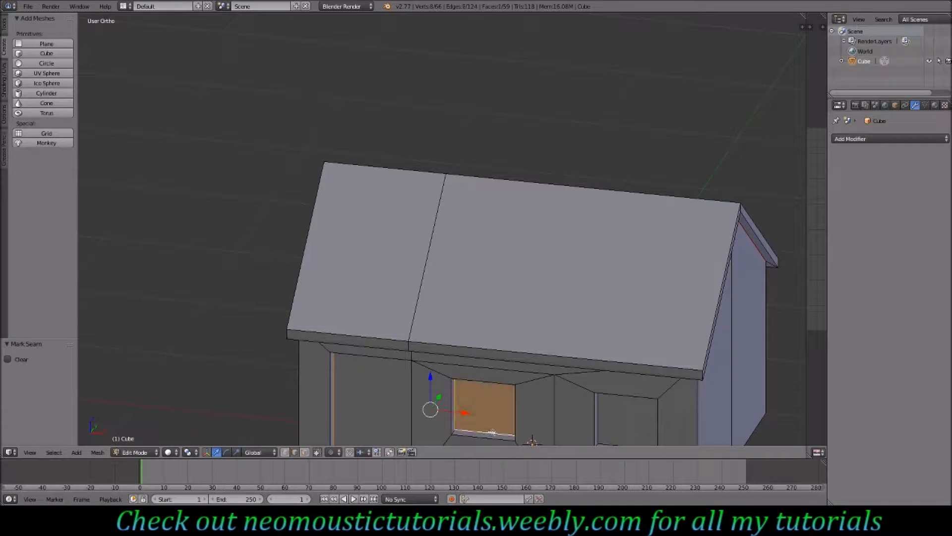
shift+scroll(560, 389, down, 10)
shift+right_click(618, 322)
shift+right_click(599, 302)
middle_drag(616, 369, 708, 261)
shift+right_click(687, 214)
shift+right_click(699, 233)
shift+right_click(441, 277)
shift+right_click(430, 257)
shift+right_click(446, 237)
shift+right_click(467, 256)
key(space)
key(Return)
- Examine the house from several sides to check the marked seams
middle_drag(557, 190, 517, 221)
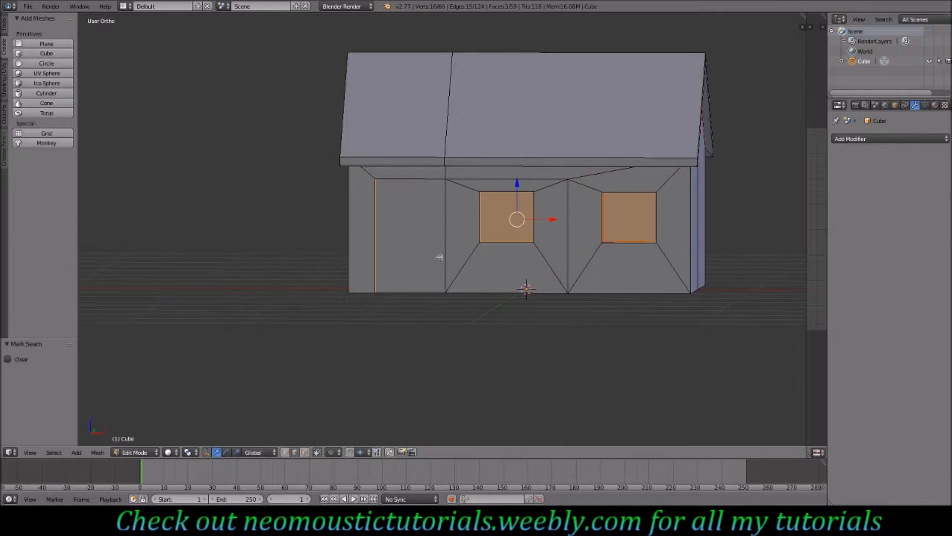
shift+scroll(439, 256, up, 2)
middle_drag(526, 183, 525, 251)
middle_drag(464, 317, 393, 248)
middle_drag(307, 226, 445, 245)
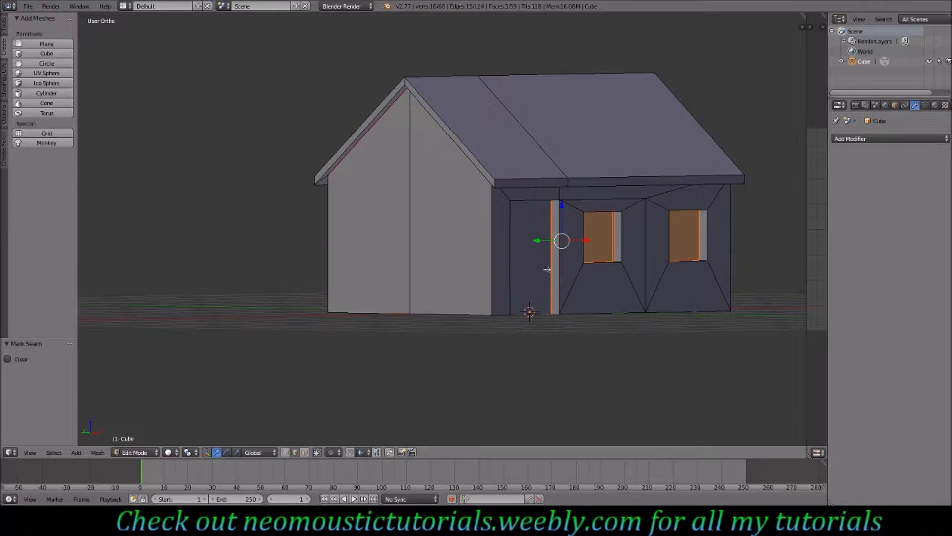
middle_drag(551, 239, 471, 278)
scroll(485, 272, down, 5)
middle_drag(409, 255, 384, 271)
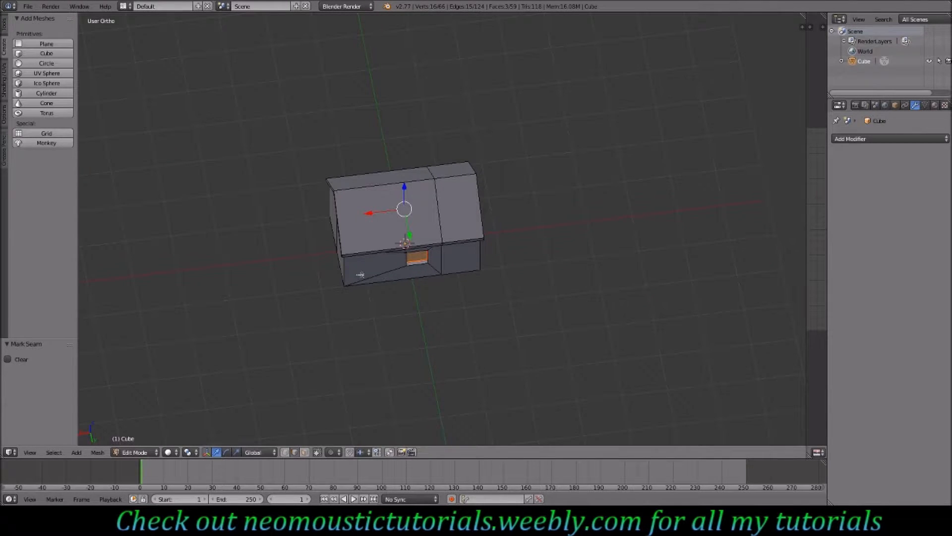
middle_drag(383, 268, 433, 265)
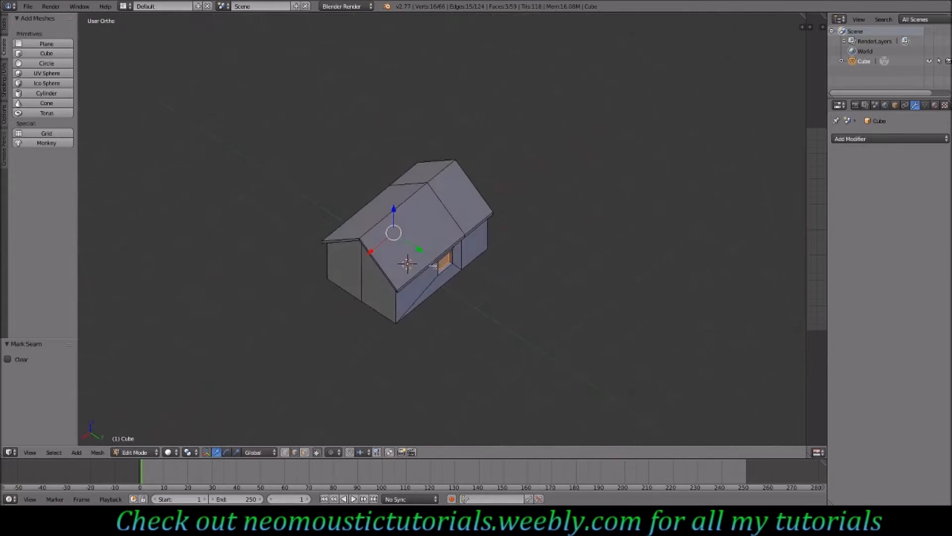
middle_drag(350, 275, 497, 253)
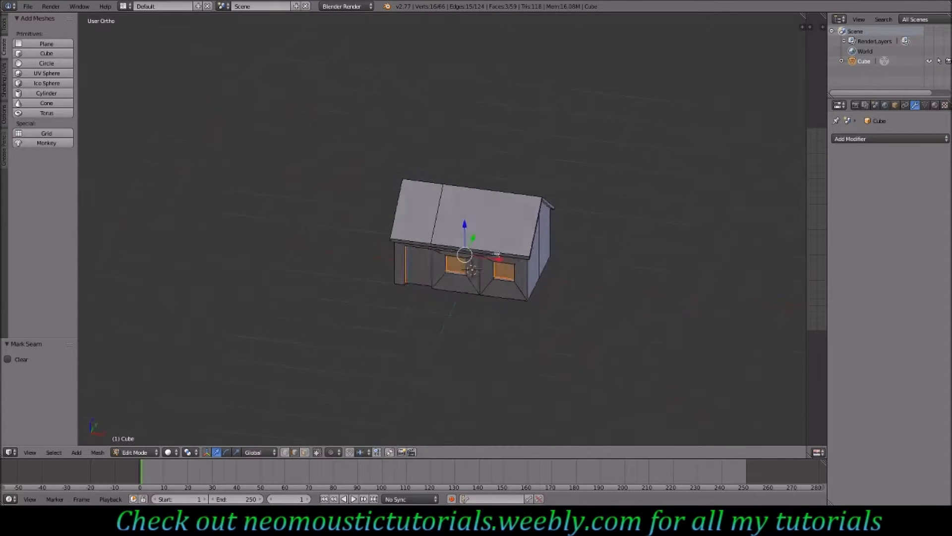
scroll(480, 284, up, 3)
middle_drag(480, 284, 523, 289)
scroll(495, 276, up, 3)
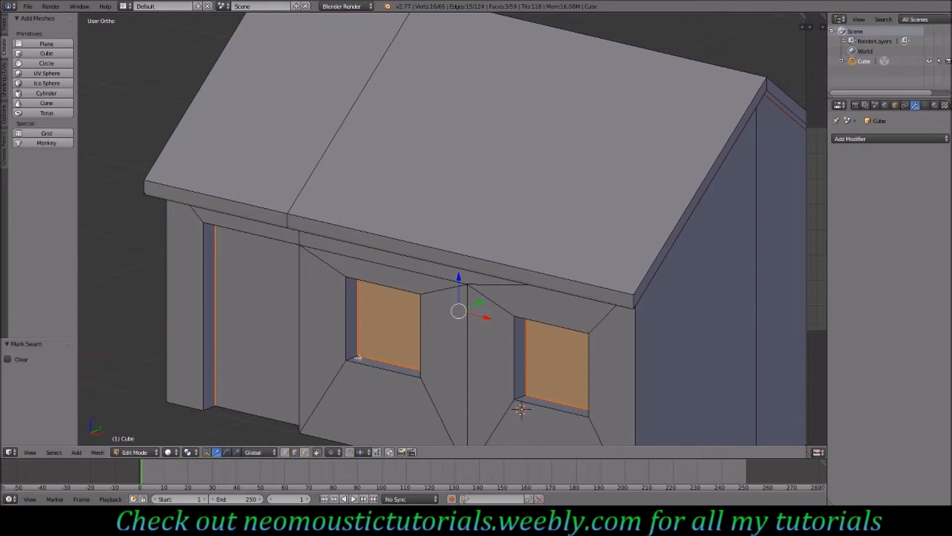
right_click(356, 357)
middle_drag(356, 357, 509, 156)
shift+right_click(380, 144)
shift+right_click(658, 140)
shift+right_click(651, 143)
shift+right_click(661, 139)
middle_drag(660, 139, 675, 238)
shift+right_click(721, 311)
middle_drag(721, 311, 542, 252)
shift+right_click(614, 75)
shift+right_click(616, 229)
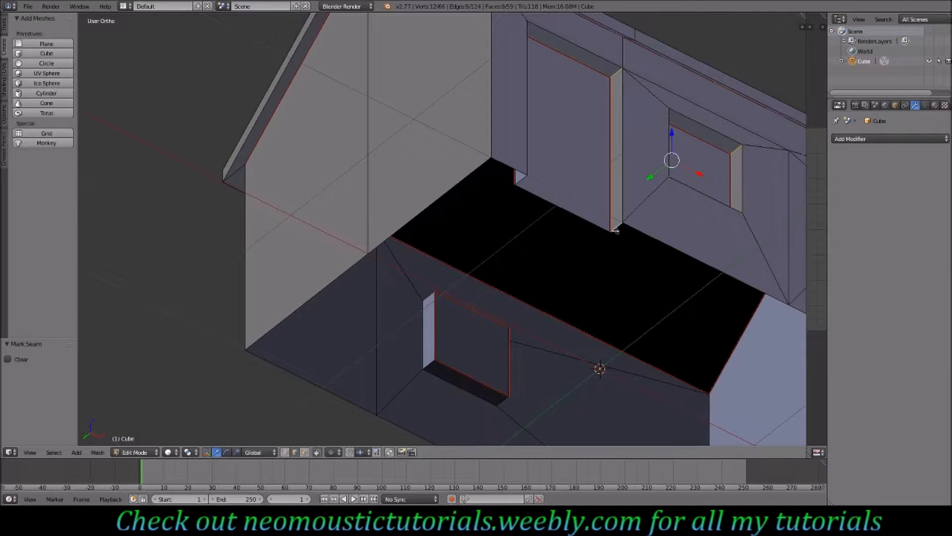
middle_drag(584, 133, 477, 158)
shift+right_click(196, 150)
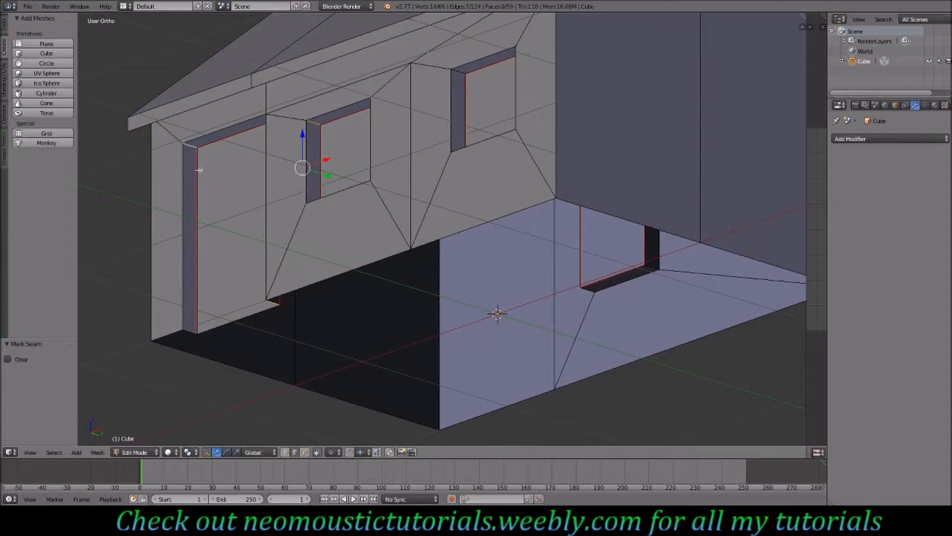
shift+right_click(192, 329)
shift+right_click(460, 70)
middle_drag(482, 128, 670, 235)
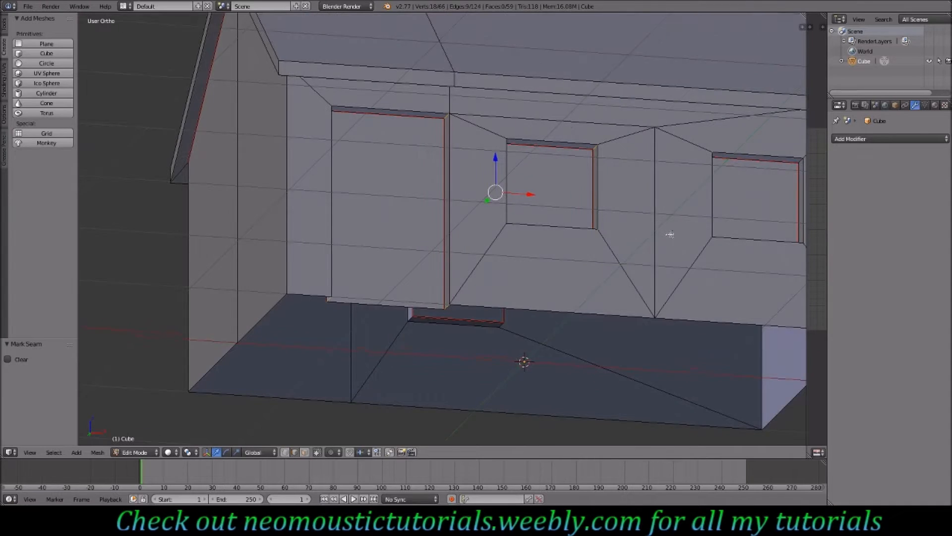
ctrl+scroll(660, 232, up, 10)
shift+right_click(638, 161)
middle_drag(637, 160, 645, 279)
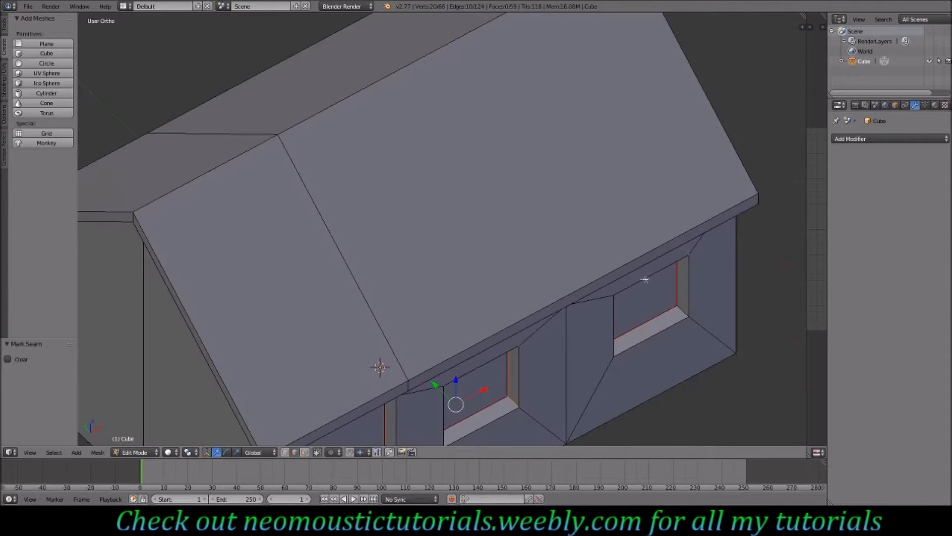
shift+right_click(683, 311)
middle_drag(683, 311, 564, 304)
shift+right_click(314, 359)
middle_drag(314, 359, 380, 245)
shift+right_click(399, 418)
shift+right_click(310, 425)
middle_drag(310, 424, 496, 399)
shift+right_click(384, 136)
shift+right_click(376, 143)
middle_drag(377, 141, 653, 164)
shift+right_click(653, 158)
key(space)
key(Escape)
- Mark the vertical wall corner edge beneath the gable as a seam
middle_drag(305, 215, 467, 248)
middle_drag(390, 248, 433, 247)
scroll(434, 247, down, 5)
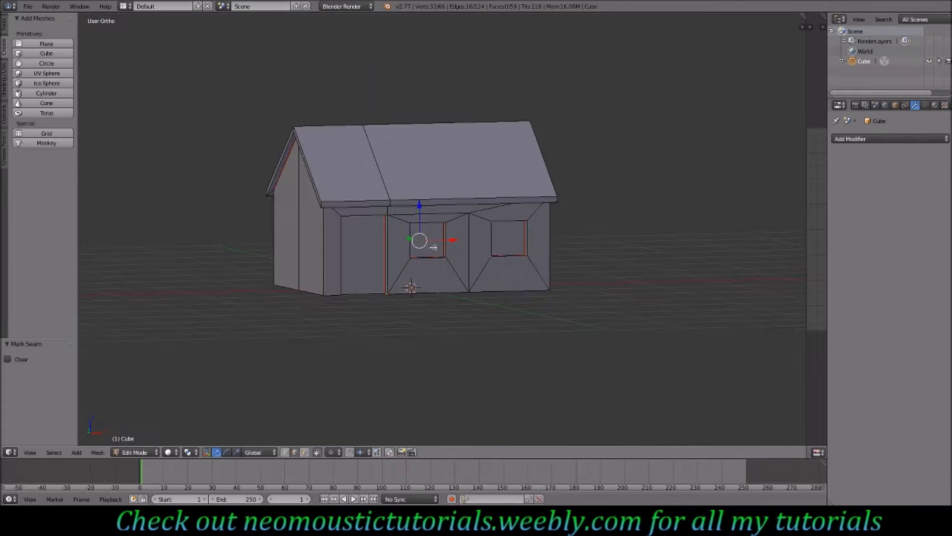
middle_drag(368, 252, 431, 248)
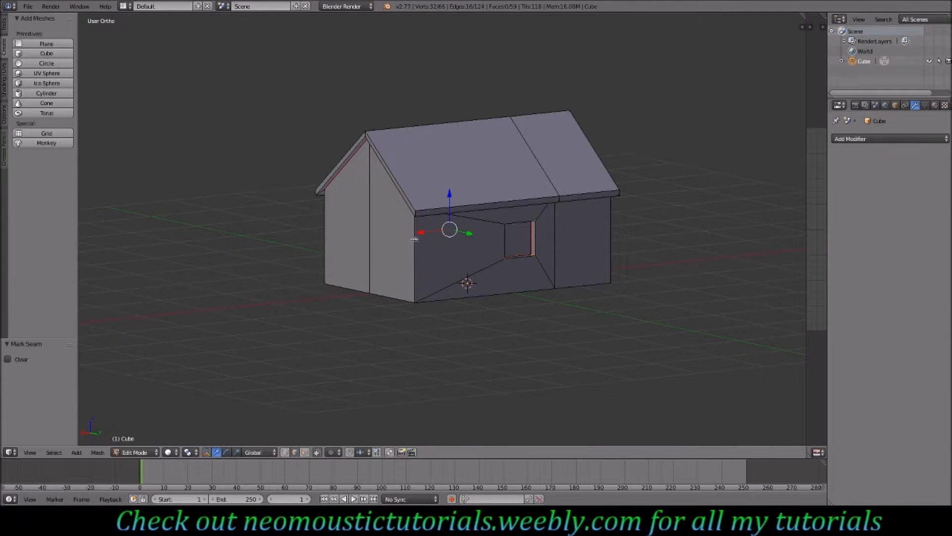
right_click(419, 249)
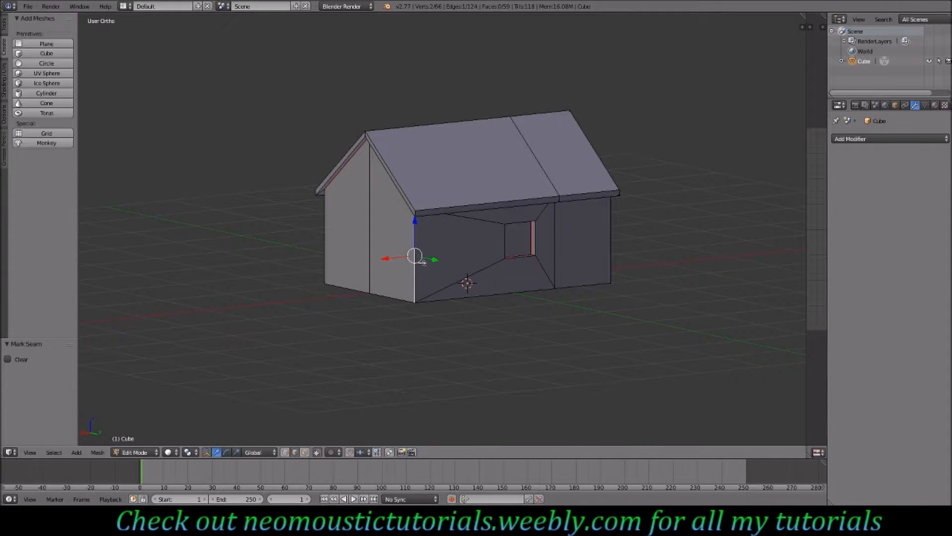
key(ctrl+e)
click(423, 262)
- Select the rear gable's roof edges along the ridge and eaves and mark them as seams
middle_drag(474, 251, 438, 259)
middle_drag(427, 223, 466, 193)
scroll(466, 193, up, 4)
shift+middle_drag(324, 73, 383, 46)
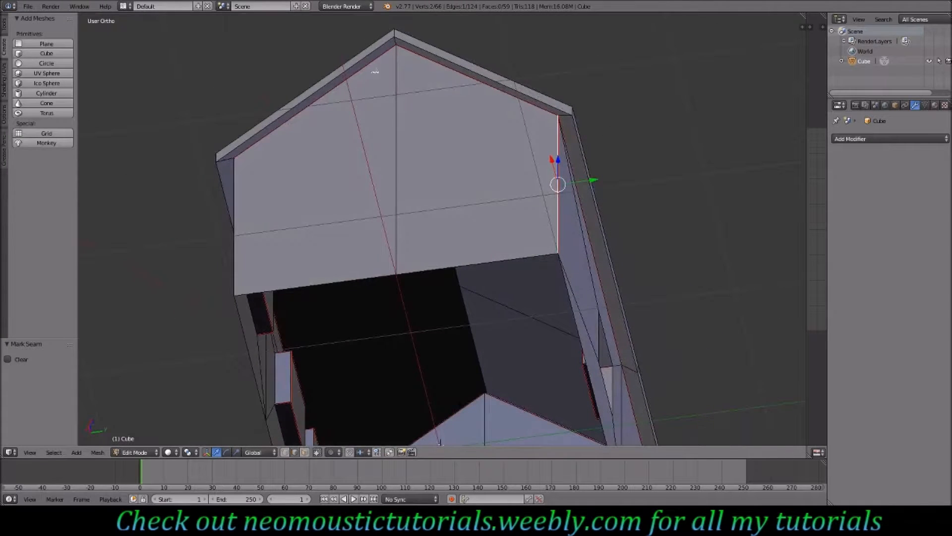
right_click(396, 44)
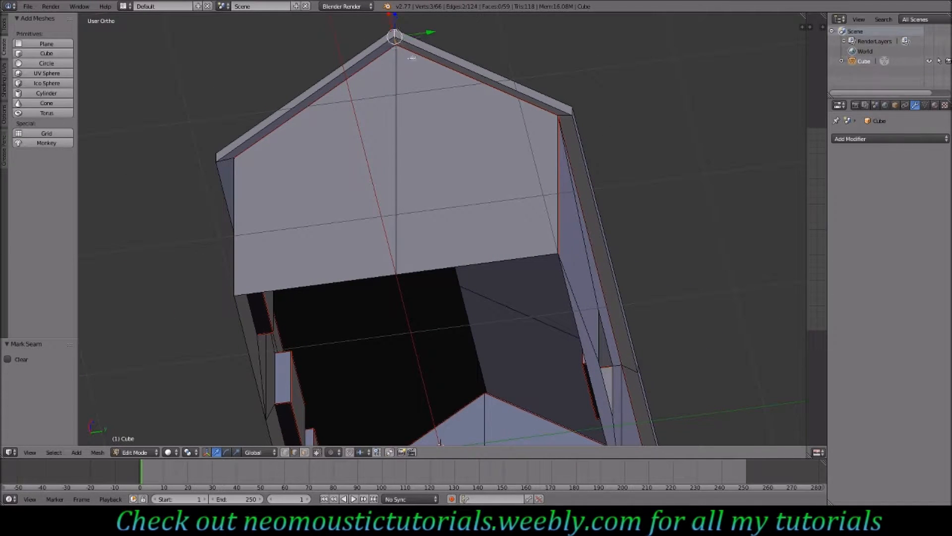
shift+right_click(568, 115)
shift+right_click(571, 111)
shift+right_click(224, 159)
shift+right_click(218, 157)
middle_drag(252, 168, 388, 164)
middle_drag(270, 127, 367, 65)
shift+right_click(361, 16)
shift+right_click(363, 94)
middle_drag(252, 73, 312, 34)
middle_drag(421, 113, 487, 91)
shift+right_click(489, 84)
shift+right_click(489, 78)
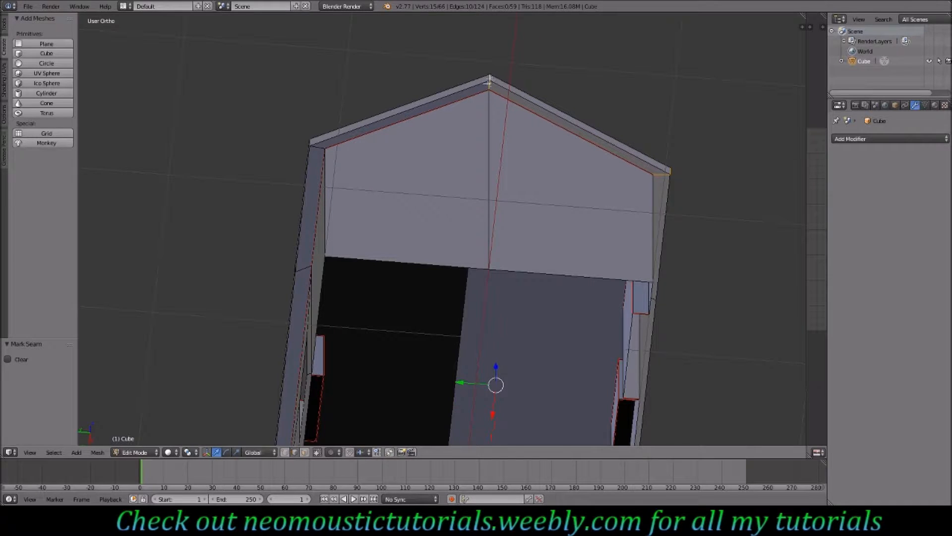
shift+right_click(322, 147)
shift+right_click(310, 142)
middle_drag(314, 169, 363, 161)
shift+right_click(385, 129)
middle_drag(350, 215, 468, 216)
key(space)
key(Return)
- Split the viewport and open a UV/Image editor in the new area
middle_drag(375, 202, 353, 298)
scroll(355, 294, down, 5)
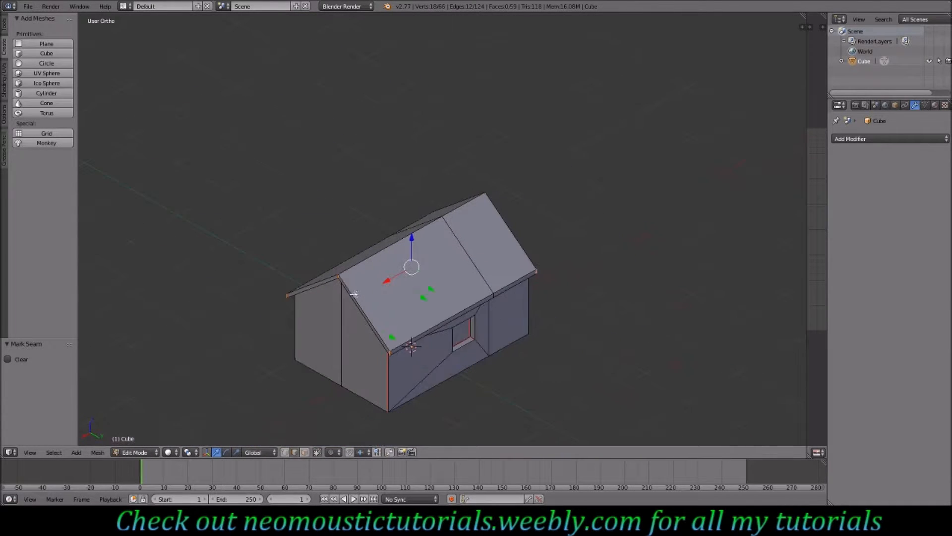
drag(808, 97, 426, 142)
- Select the whole mesh and unwrap it
key(a)
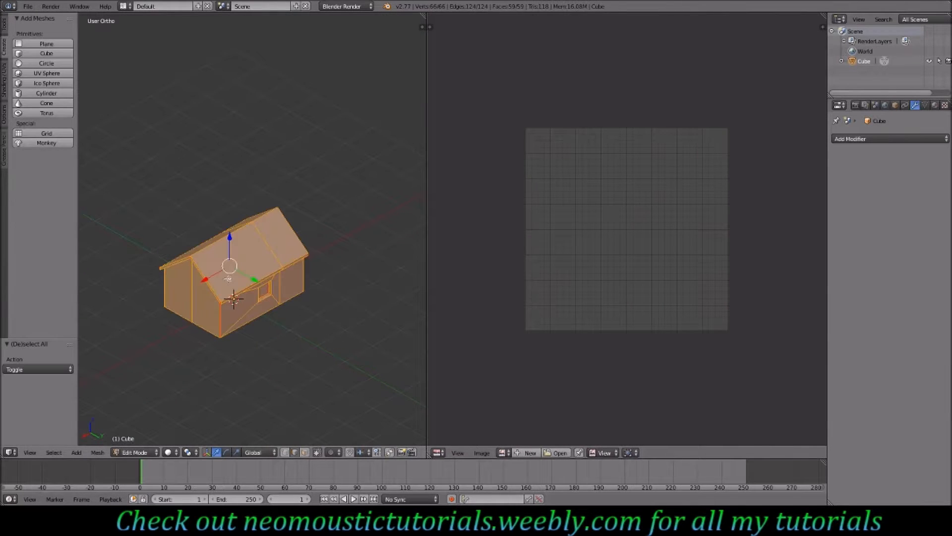
key(u)
click(249, 284)
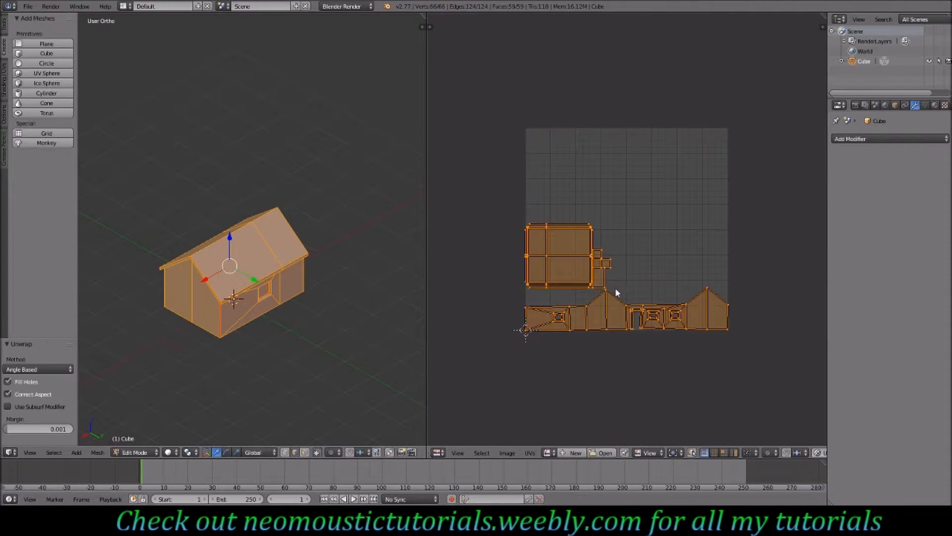
- Inspect the unwrapped UV islands alongside the model
scroll(616, 290, up, 2)
scroll(617, 292, up, 1)
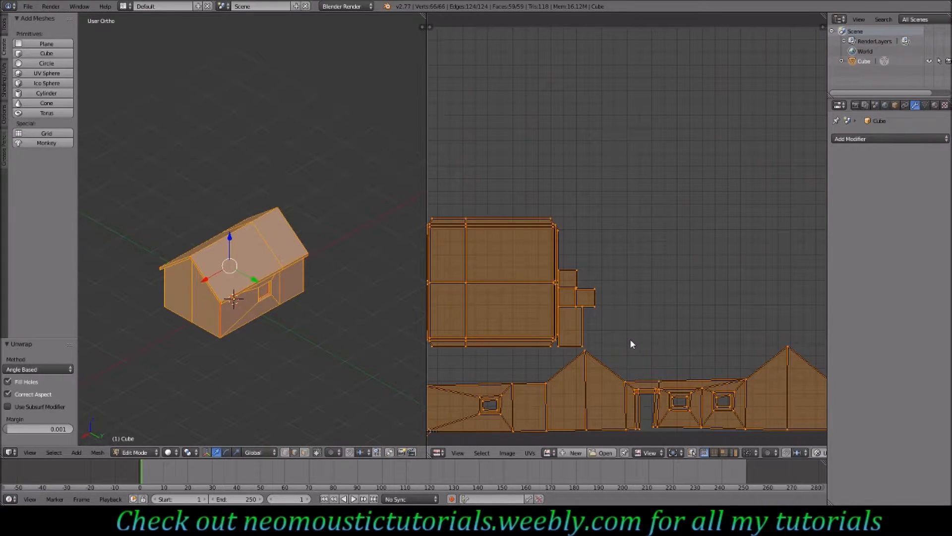
scroll(632, 344, down, 1)
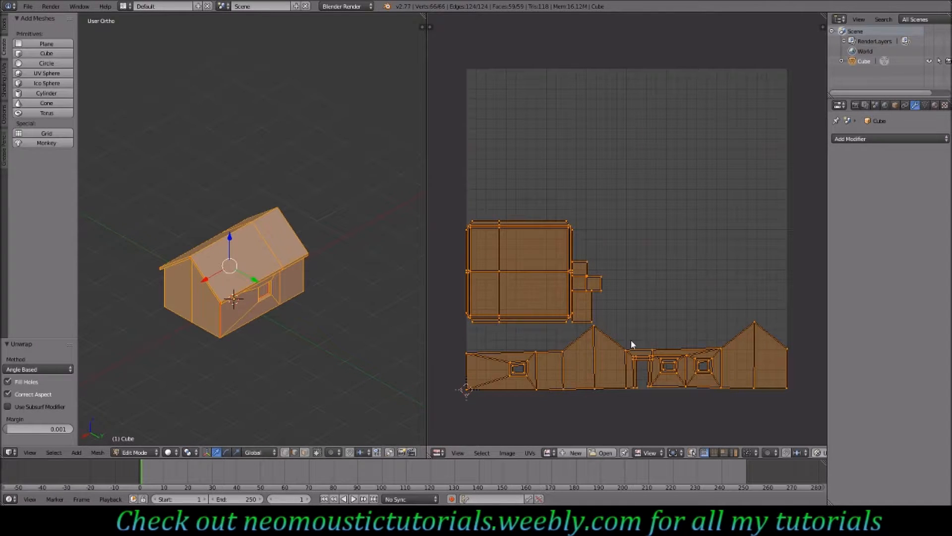
scroll(631, 341, up, 1)
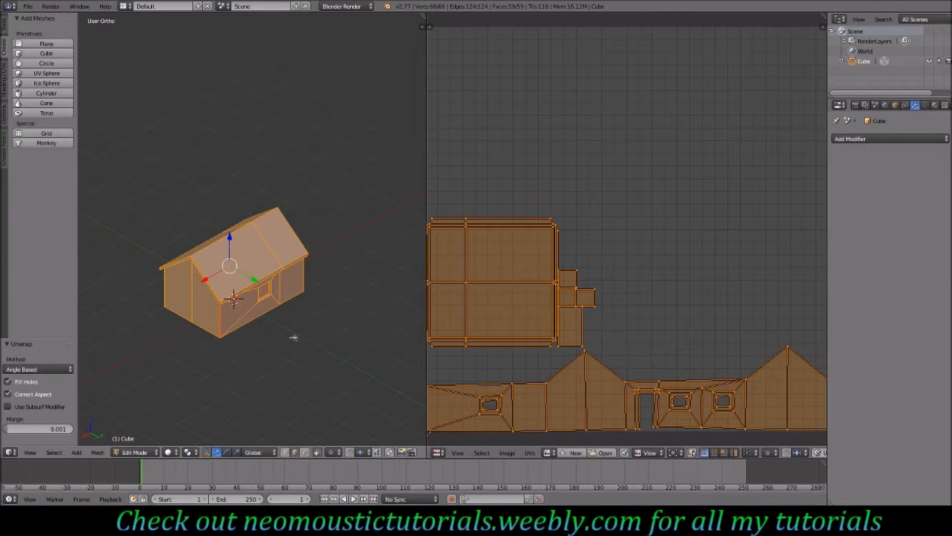
middle_drag(255, 324, 274, 280)
scroll(274, 280, up, 6)
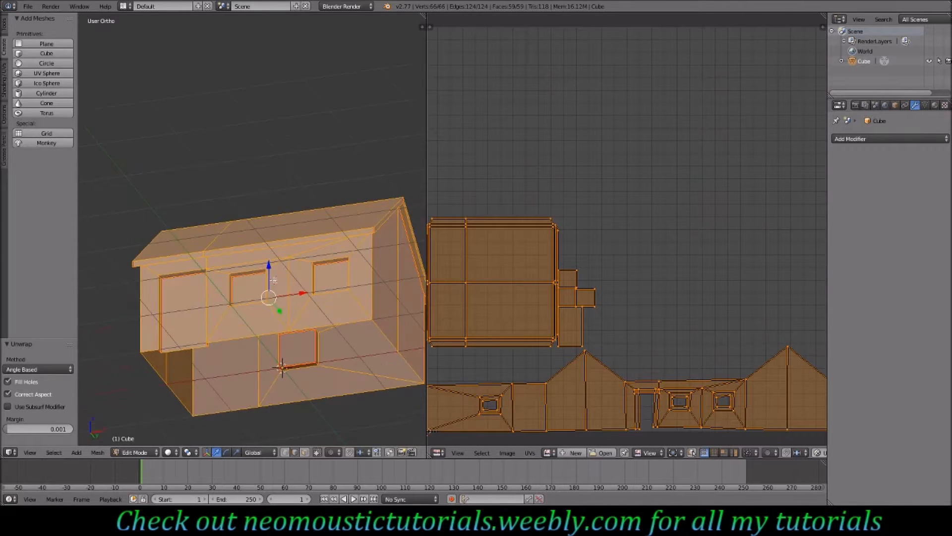
- Try a Smart UV Project with default settings
key(a)
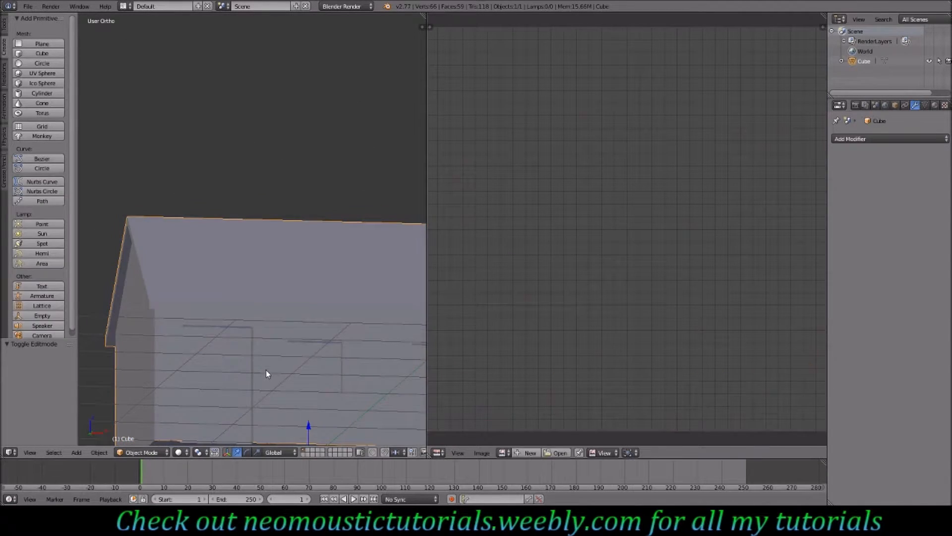
key(a)
key(a)
middle_drag(284, 364, 296, 391)
shift+scroll(300, 383, down, 12)
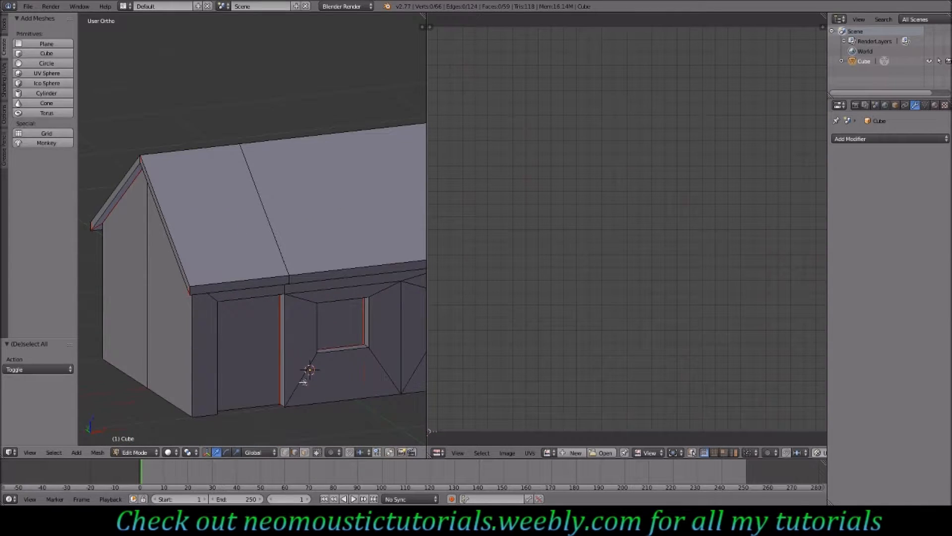
middle_drag(292, 336, 205, 337)
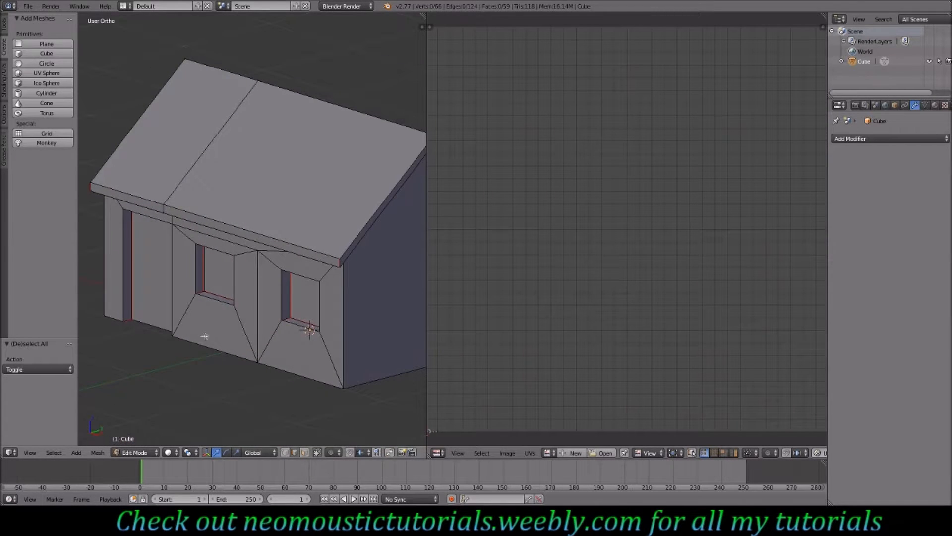
key(u)
click(195, 328)
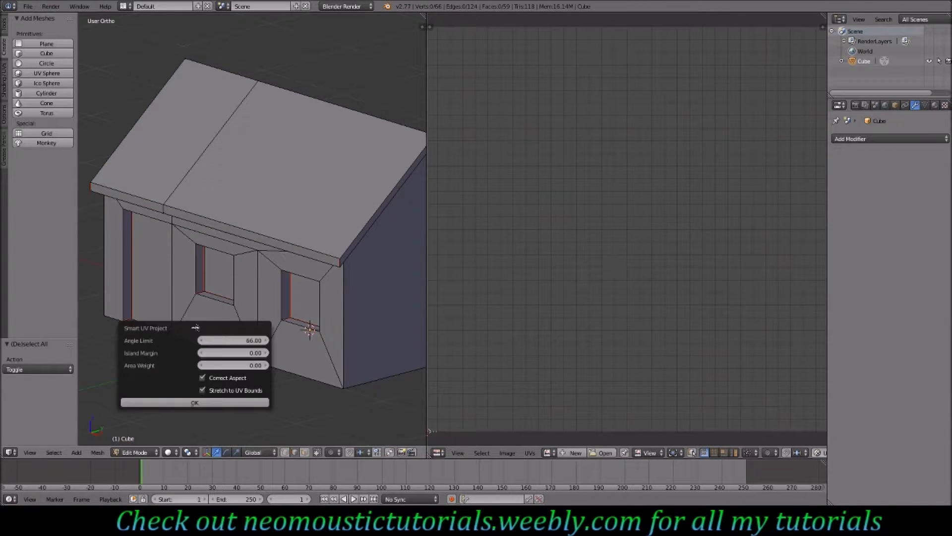
click(194, 402)
- Select the whole mesh and apply Smart UV Project with the default settings
scroll(543, 330, down, 5)
scroll(546, 317, up, 2)
key(a)
key(a)
key(a)
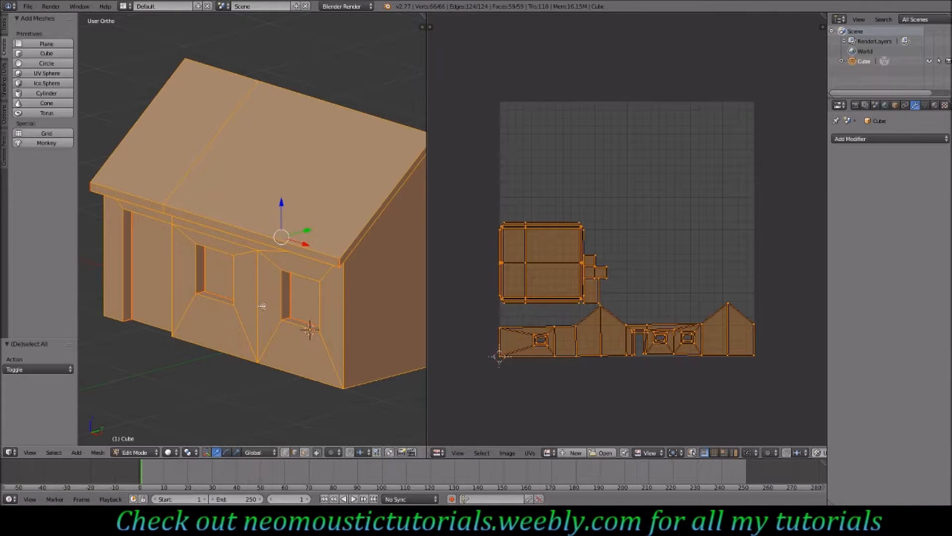
key(u)
click(251, 307)
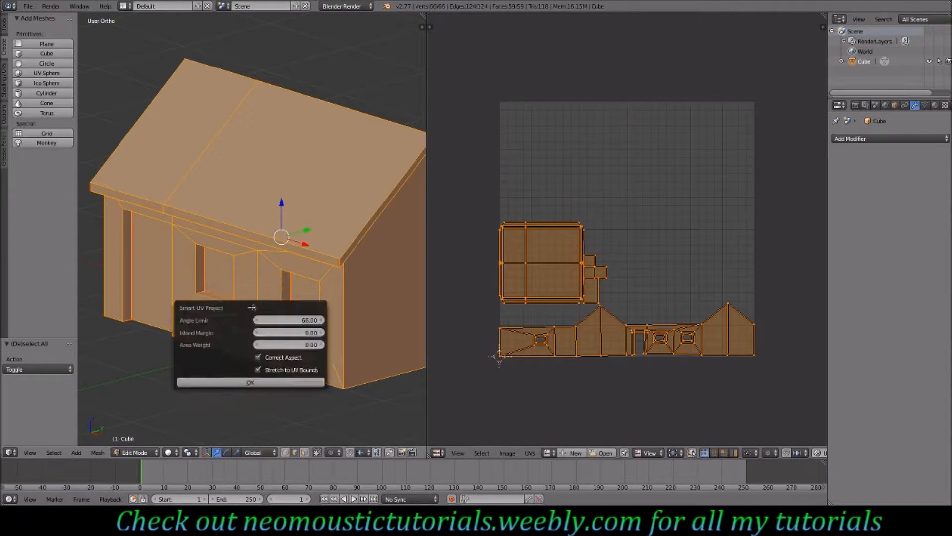
click(250, 382)
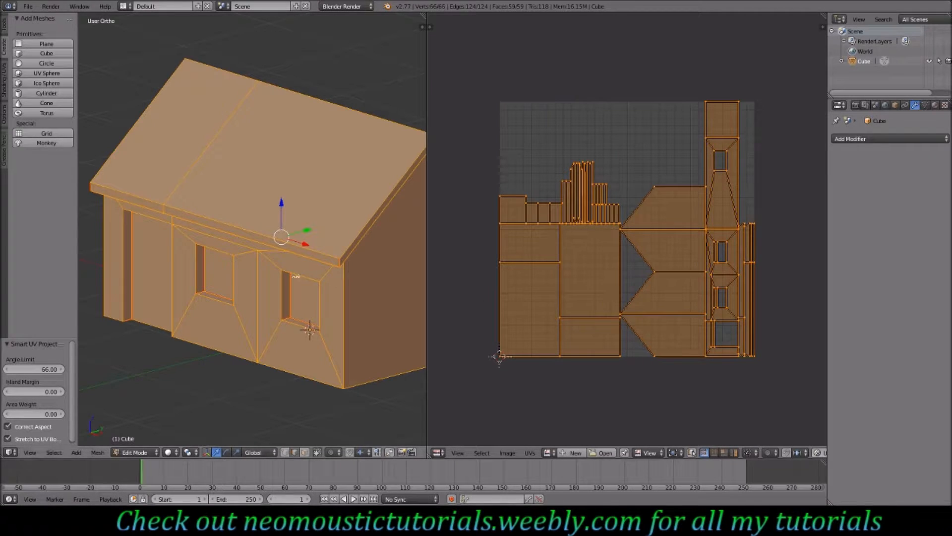
- Unwrap the whole mesh again with the standard Unwrap method
key(u)
click(255, 262)
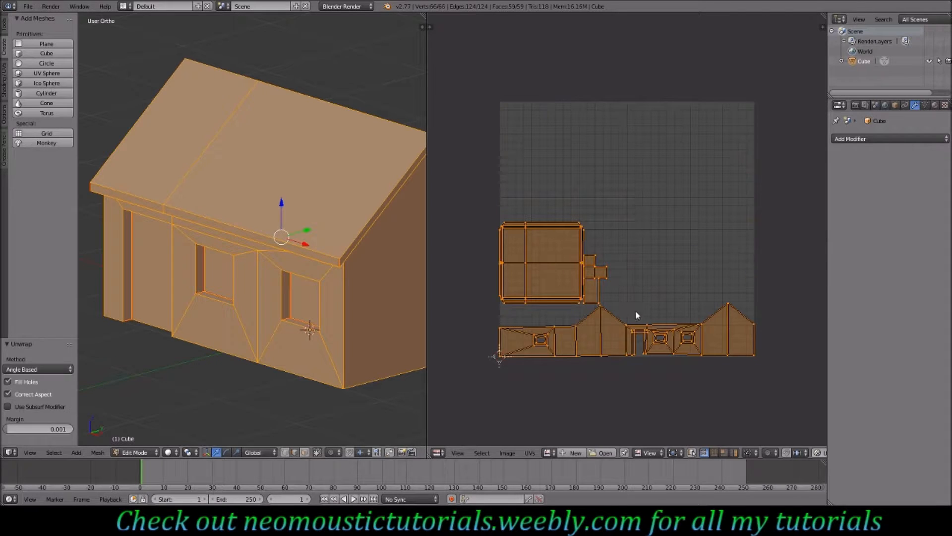
scroll(652, 358, up, 2)
middle_drag(631, 362, 628, 297)
- Widen the UV editor and flatten the wall strip's bottom vertices by scaling them to zero along Y
drag(426, 307, 242, 302)
right_click(328, 366)
key(b)
drag(322, 382, 748, 359)
key(s)
key(0)
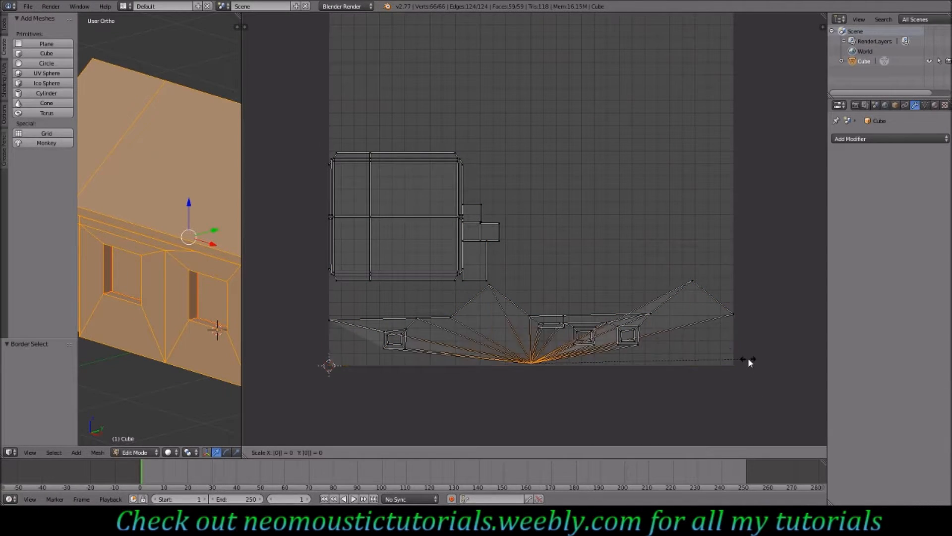
key(Return)
key(ctrl+z)
key(s)
key(y)
key(0)
key(Return)
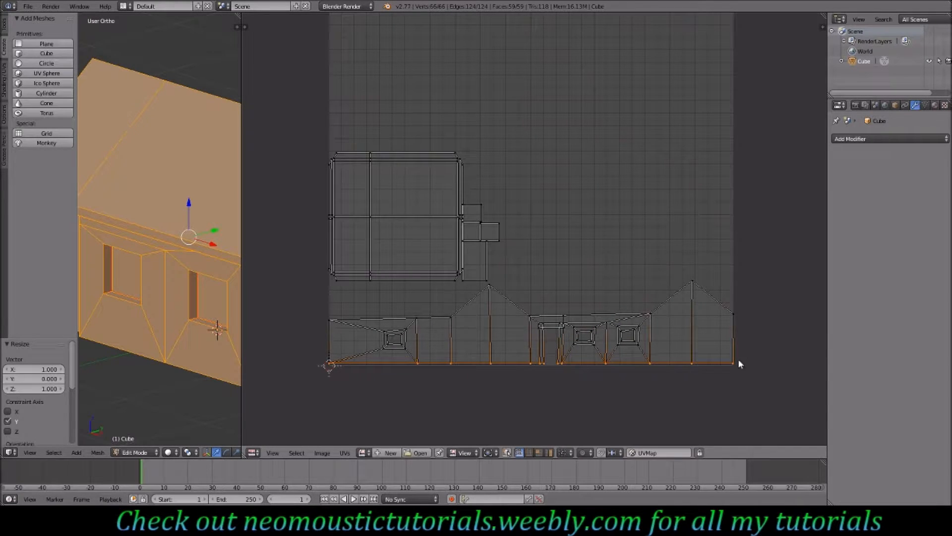
- Box-select the wall strip's top-edge vertices and scale them to zero along Y
right_click(331, 321)
key(b)
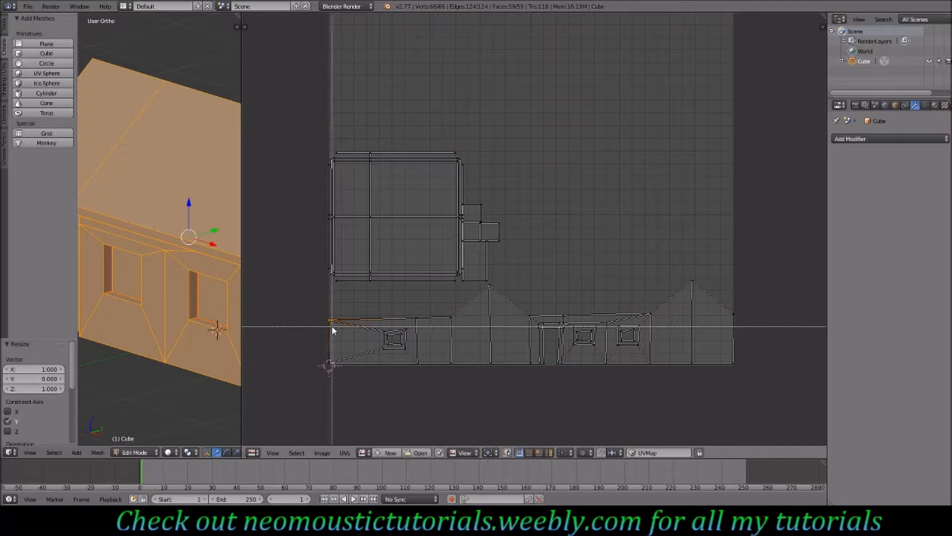
drag(327, 325, 533, 303)
drag(632, 311, 741, 317)
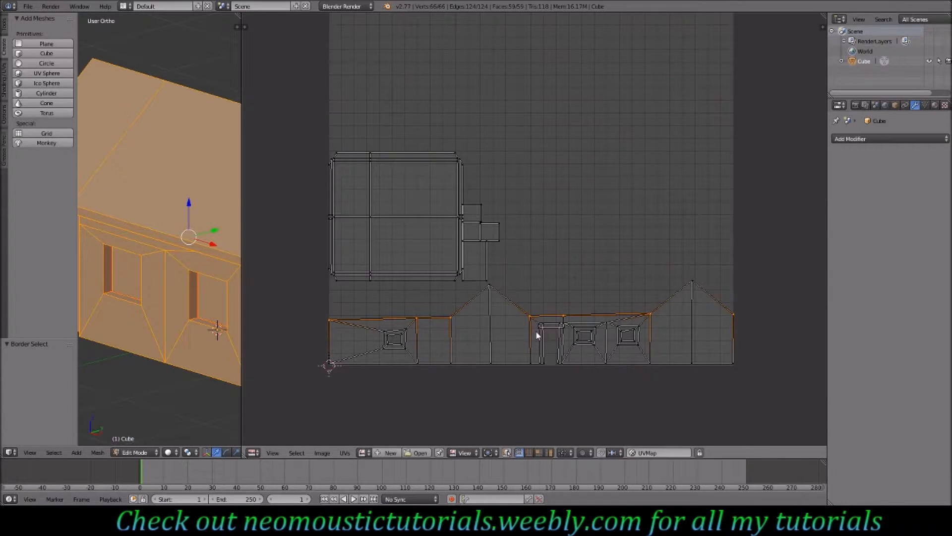
key(s)
key(y)
key(0)
key(Return)
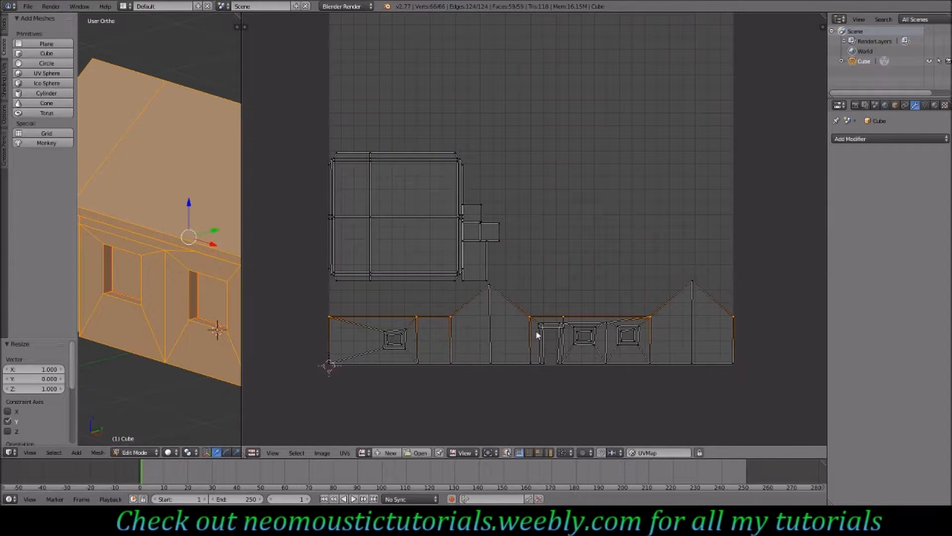
- Select all UV islands and scale them to 0.9
scroll(567, 348, up, 1)
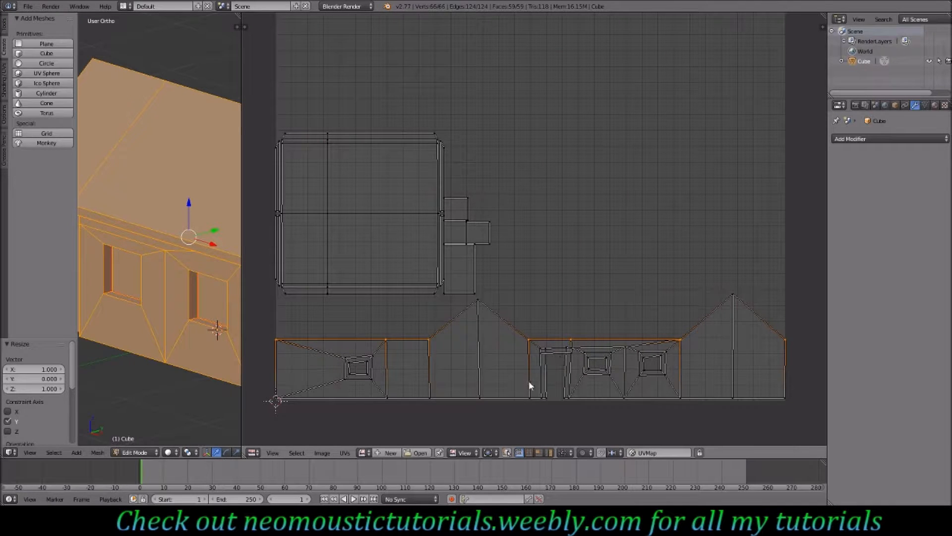
scroll(456, 296, down, 2)
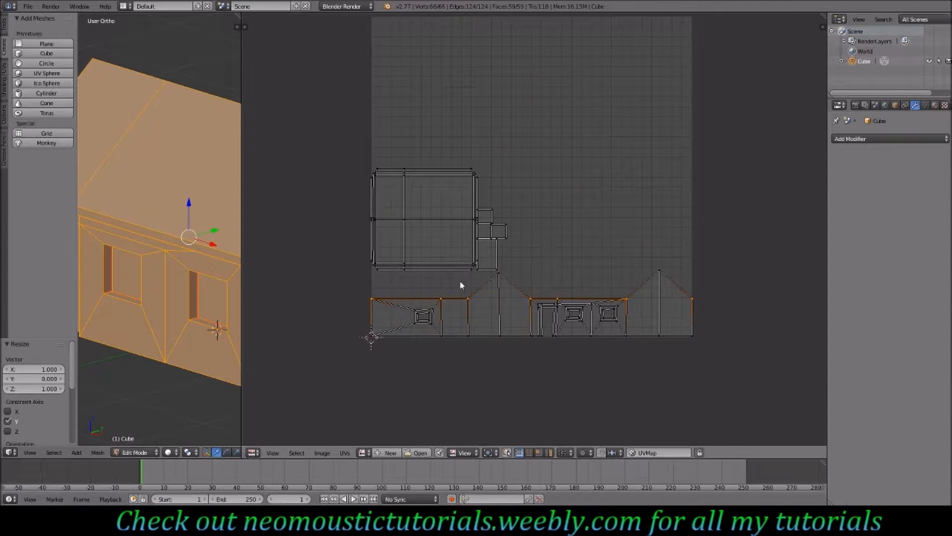
key(a)
text(s)
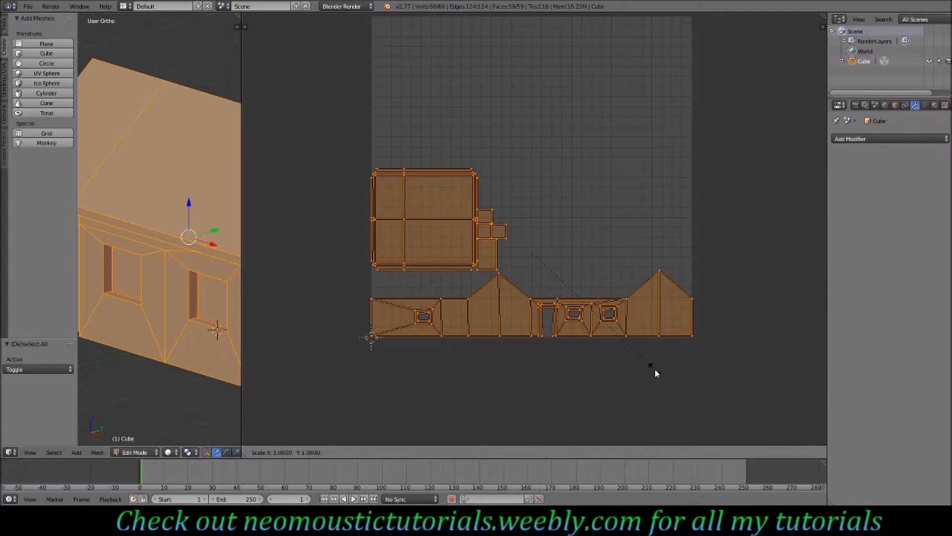
text(.9)
key(Return)
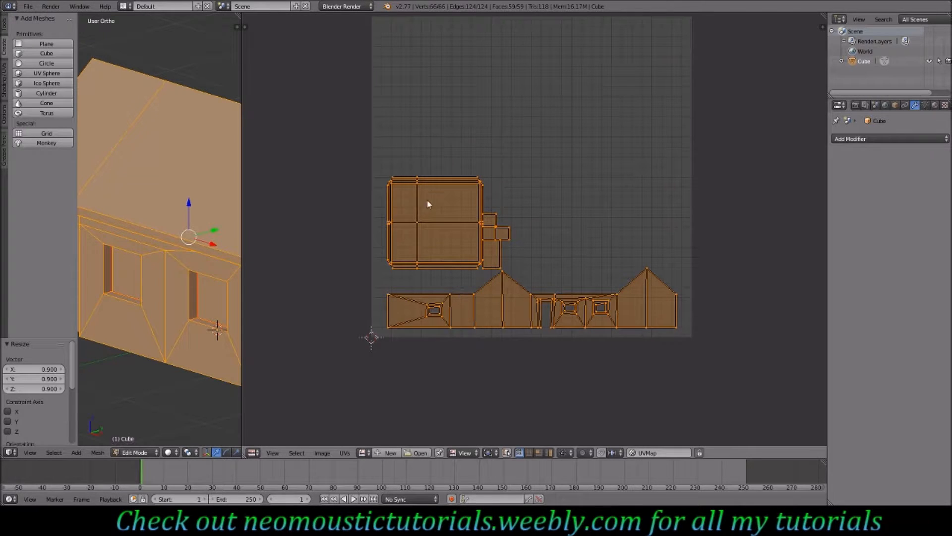
- Select the roof island and move it to the top of the UV space
right_click(418, 183)
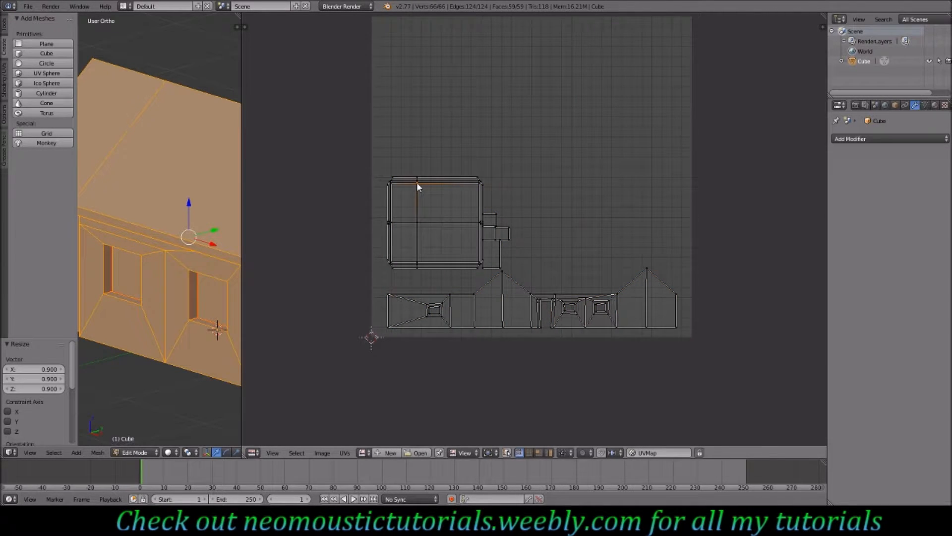
key(l)
key(g)
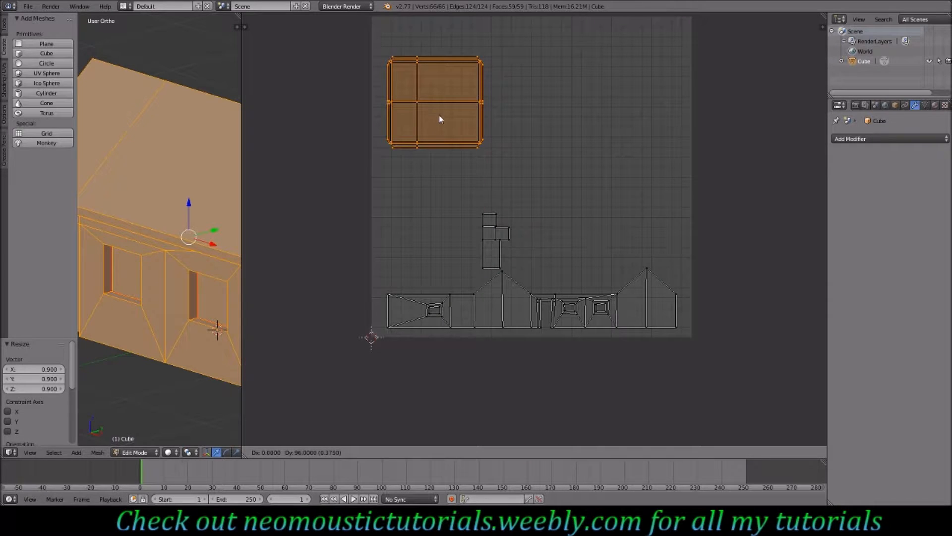
click(440, 90)
- Box-select the small islands and move them to the upper right beside the roof island
right_click(503, 238)
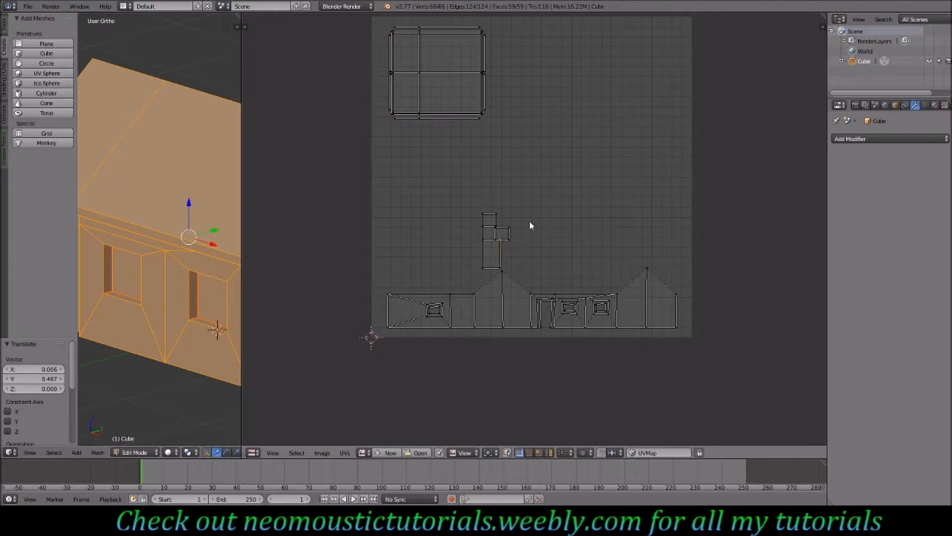
key(b)
drag(525, 213, 468, 268)
key(g)
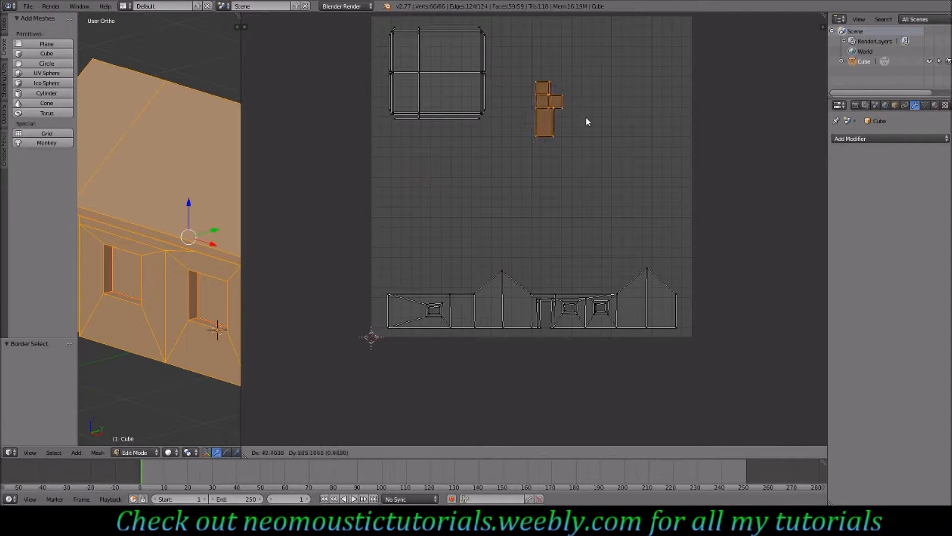
click(595, 79)
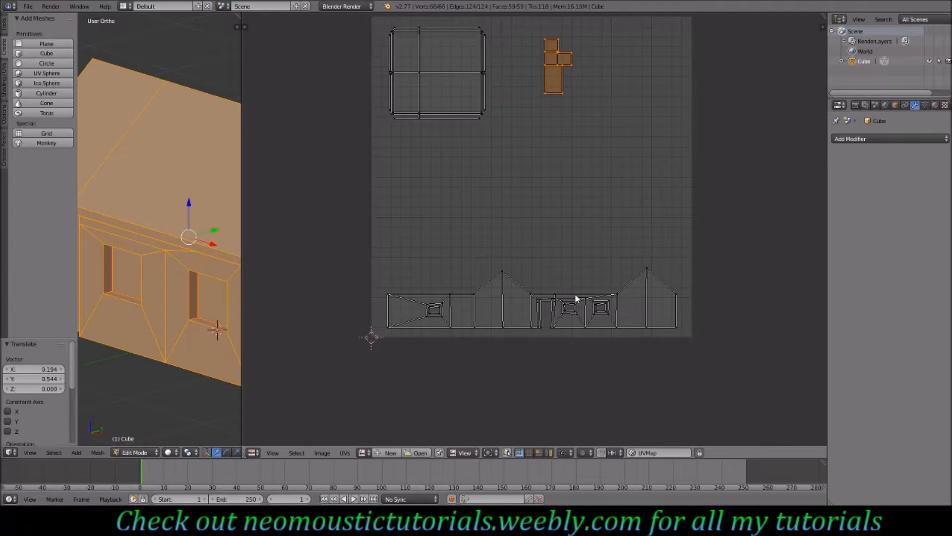
- Select the linked wall strip island and move it up beneath the roof island
right_click(532, 293)
key(ctrl+l)
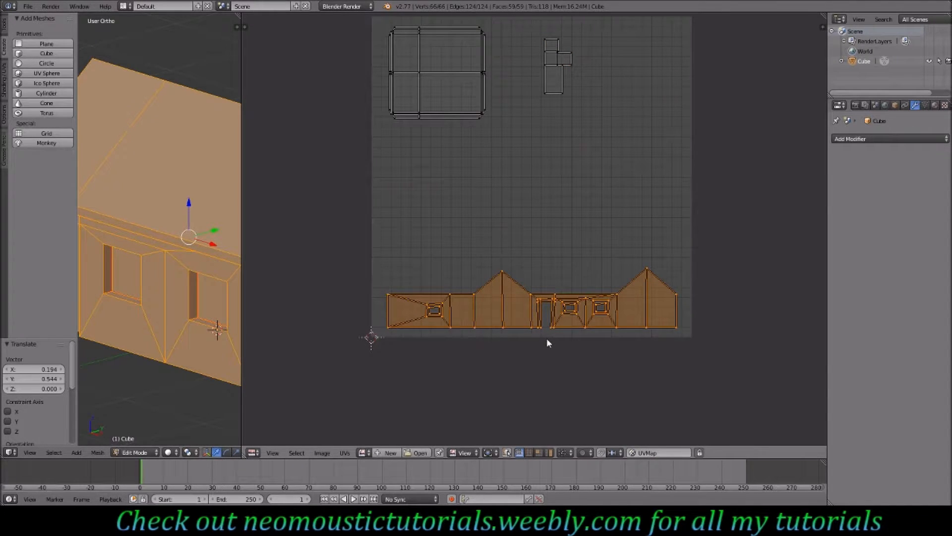
key(g)
click(548, 239)
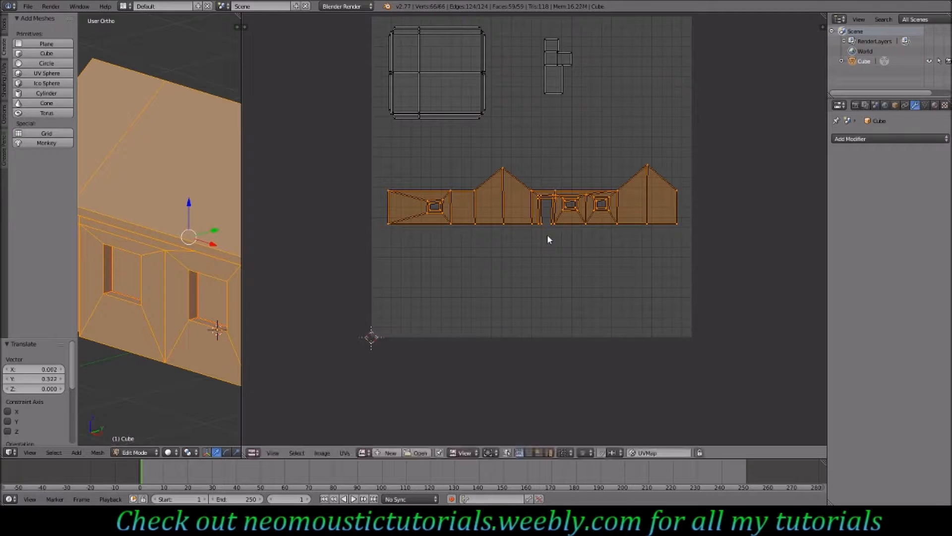
- Enlarge the 3D view, select a vertical corner edge of the house and mark it as a seam
key(z)
key(z)
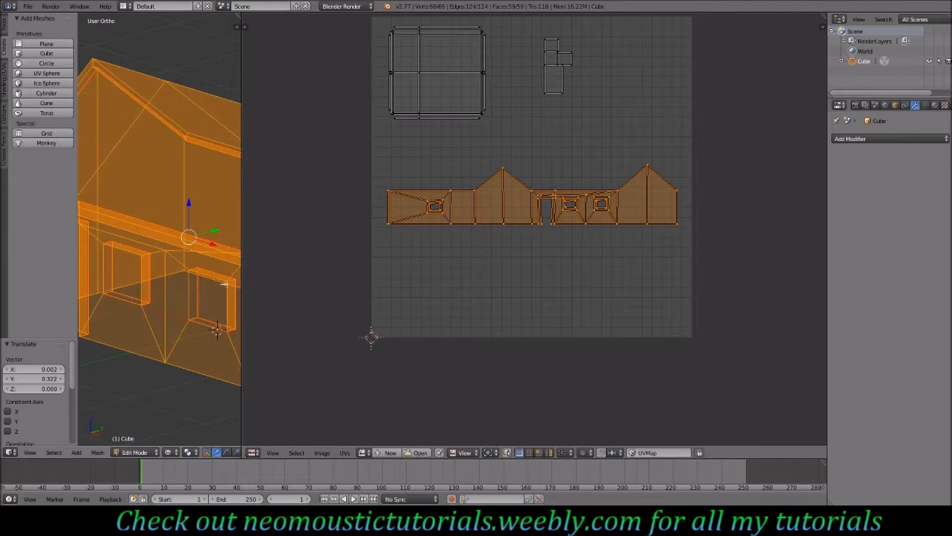
drag(242, 139, 554, 139)
middle_drag(426, 297, 352, 300)
key(Tab)
key(Tab)
key(a)
middle_drag(423, 285, 294, 276)
right_click(350, 279)
shift+right_click(189, 266)
middle_drag(191, 266, 319, 264)
shift+right_click(258, 263)
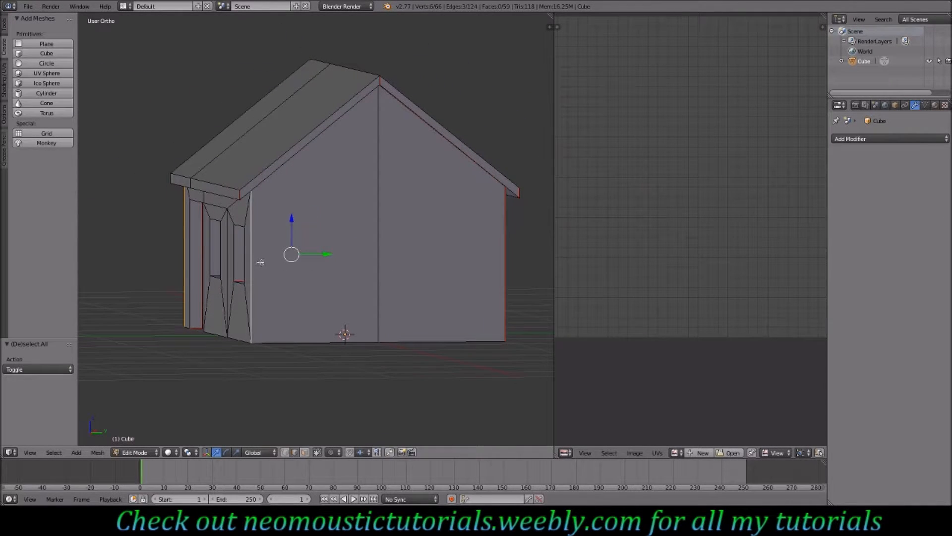
key(space)
key(Return)
- Select the whole mesh and unwrap it again
key(a)
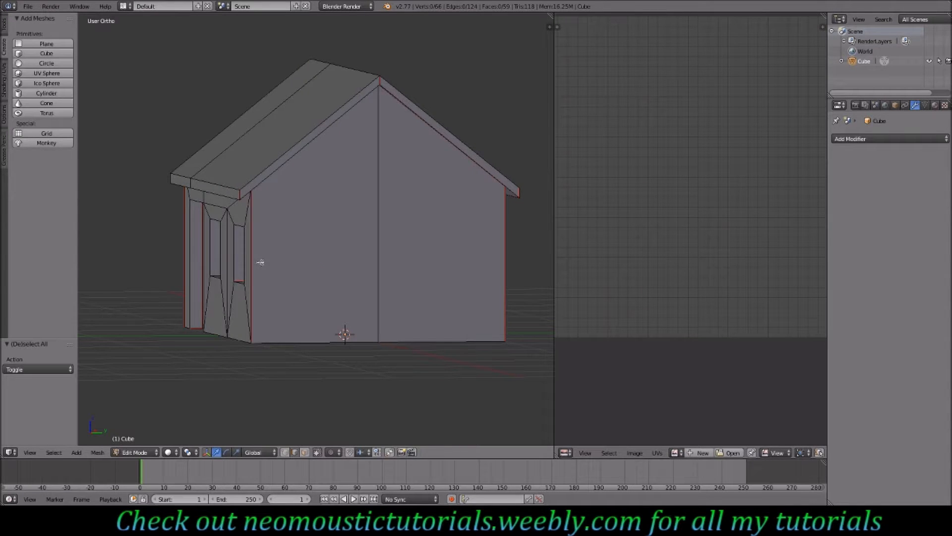
key(a)
key(u)
click(317, 264)
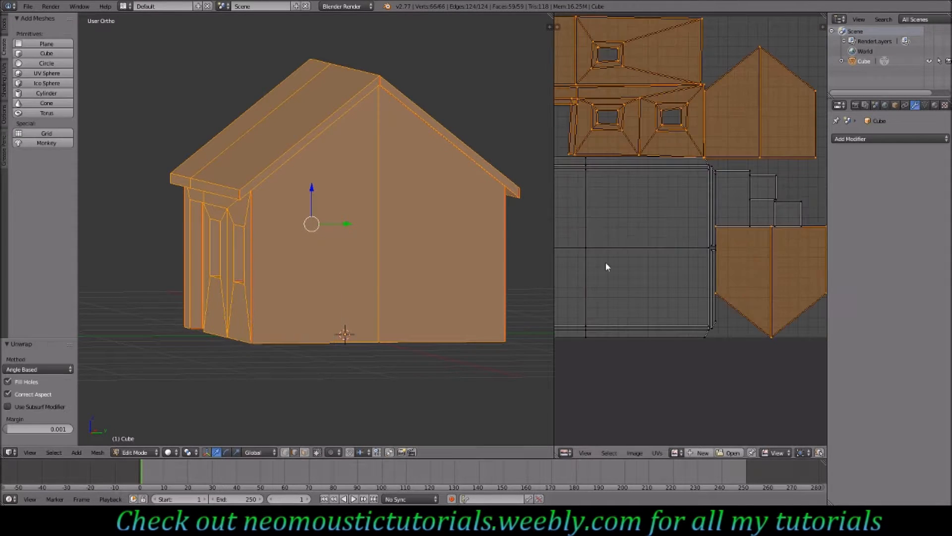
- Widen the UV editor, select the lower gable island and rotate it 180 degrees
scroll(688, 247, down, 2)
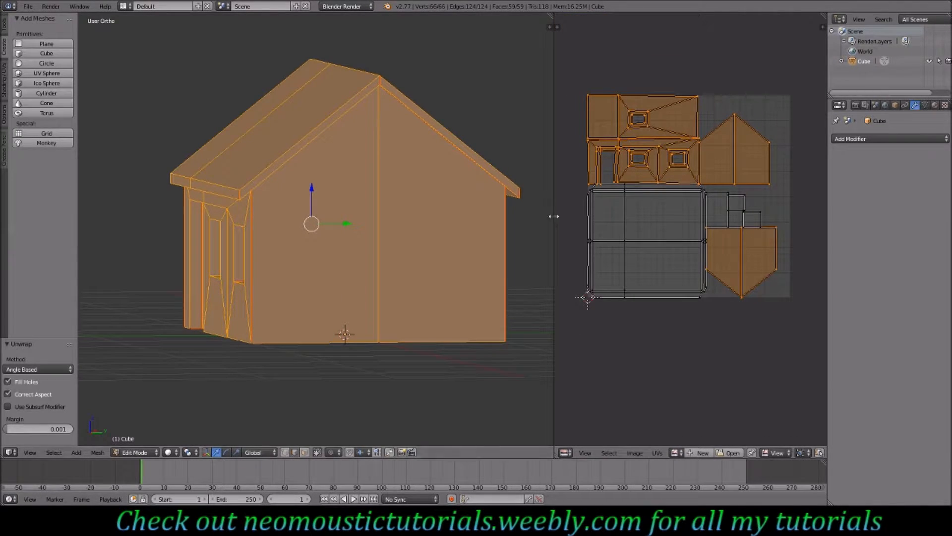
middle_drag(258, 275, 307, 256)
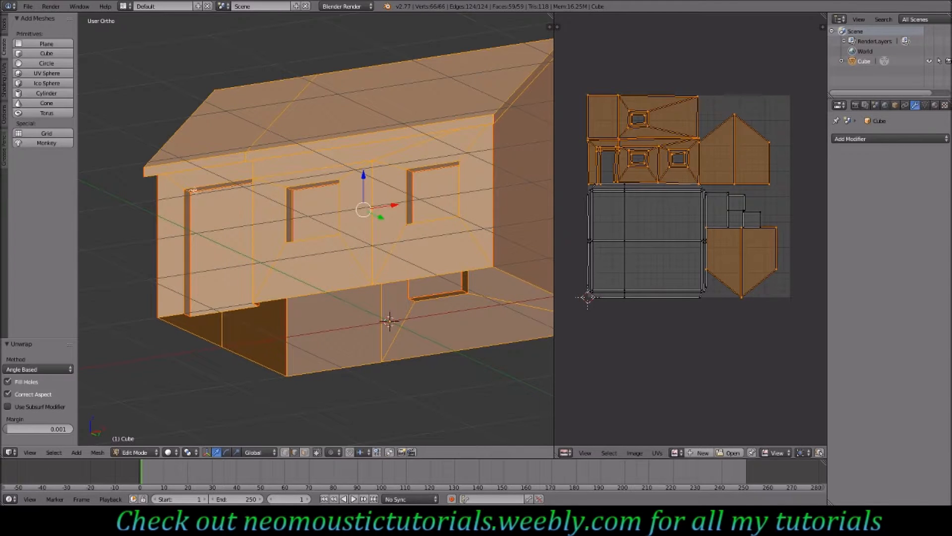
drag(554, 257, 349, 257)
scroll(598, 248, up, 2)
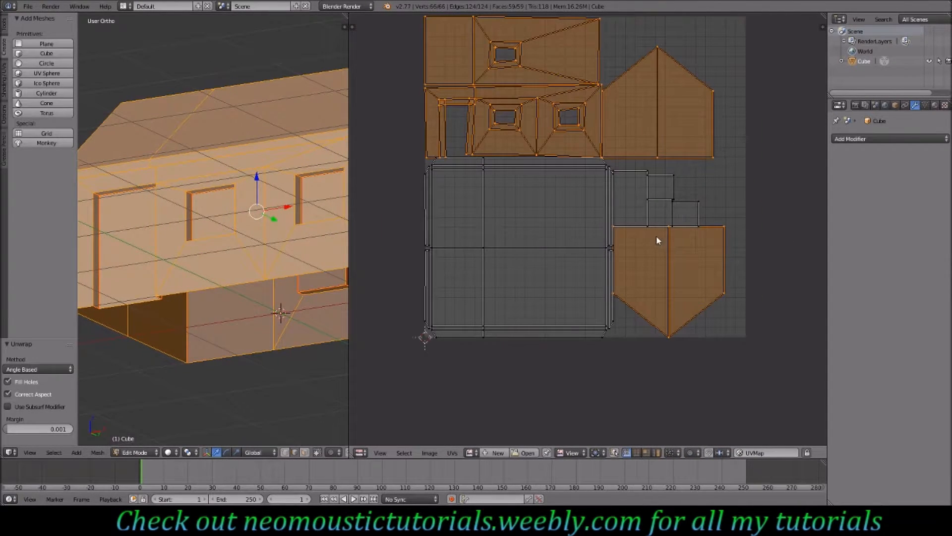
right_click(688, 334)
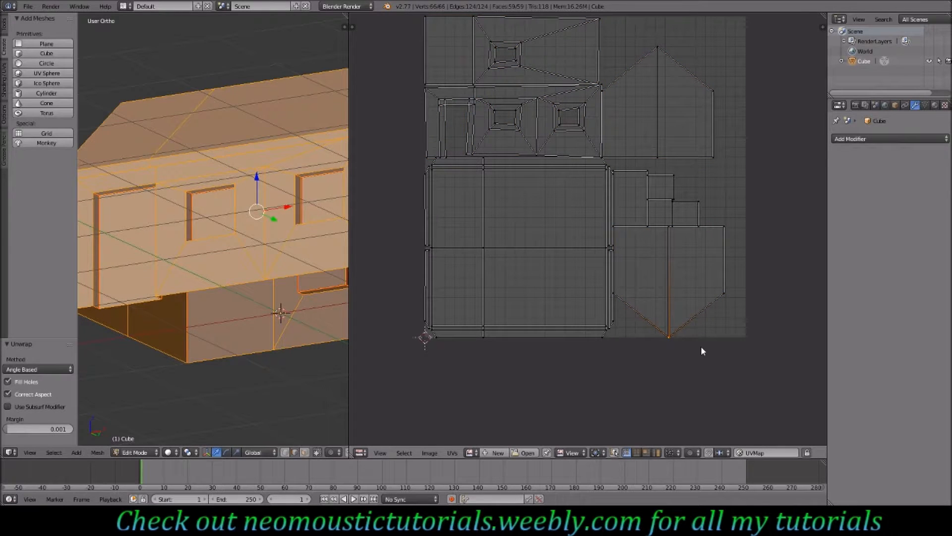
text(lr180)
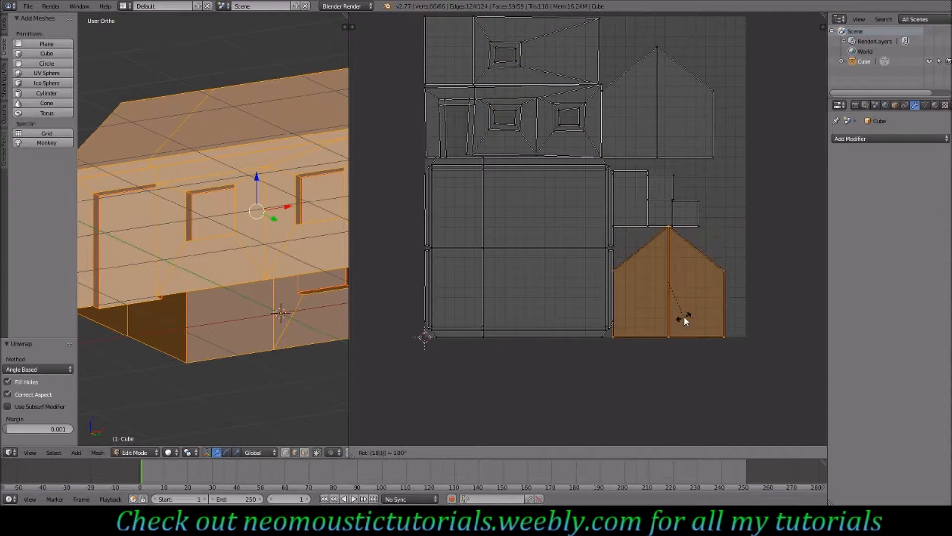
key(Return)
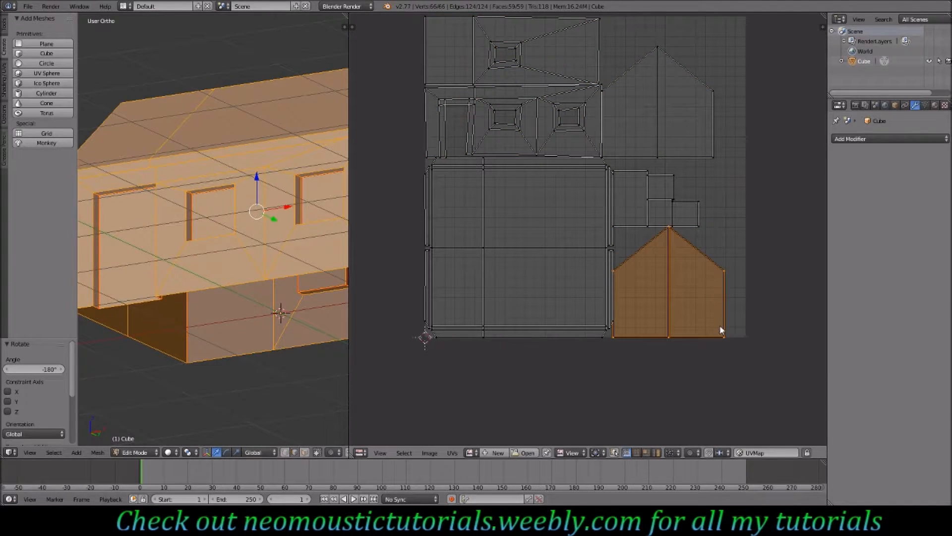
- Select all UV islands and shrink them to 0.9 scale
key(a)
text(as.9)
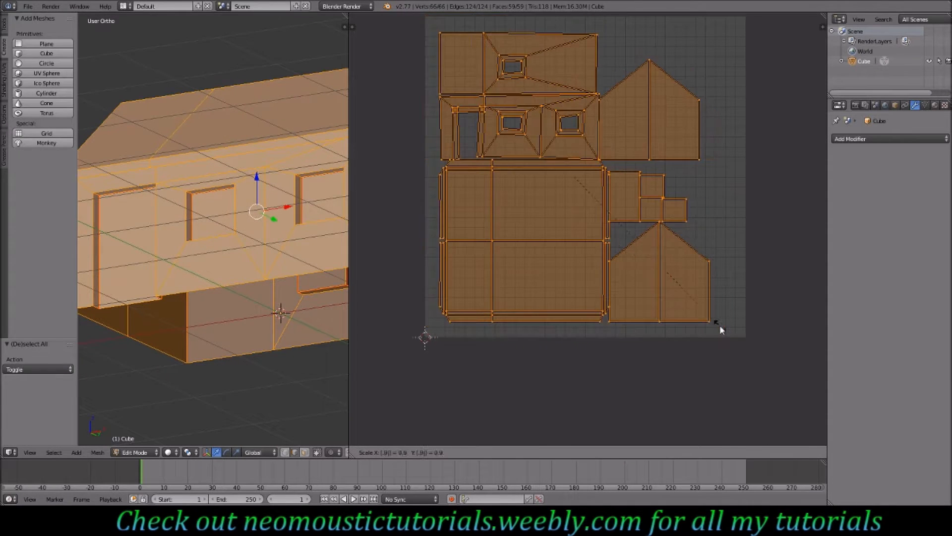
key(Return)
- Select the lower gable island and move it slightly toward the lower right corner of the UV space
key(a)
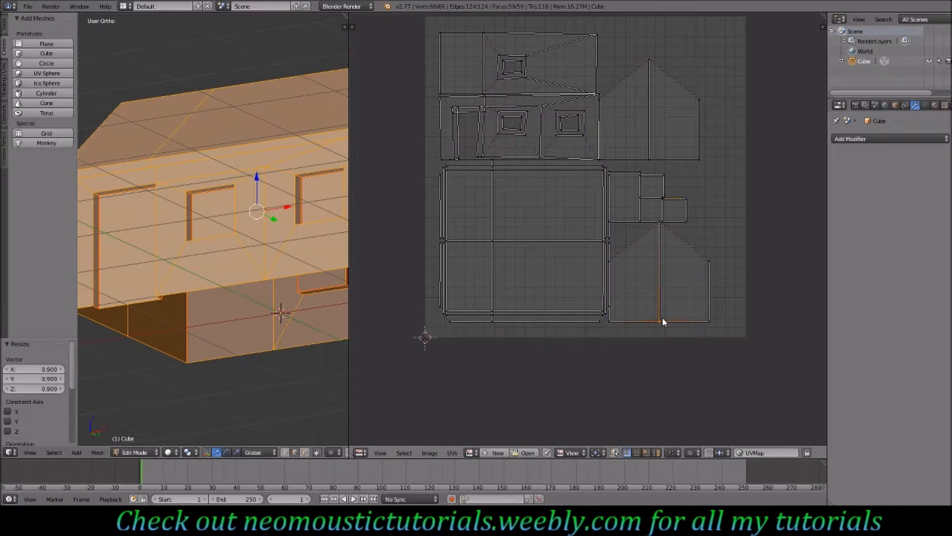
key(l)
key(g)
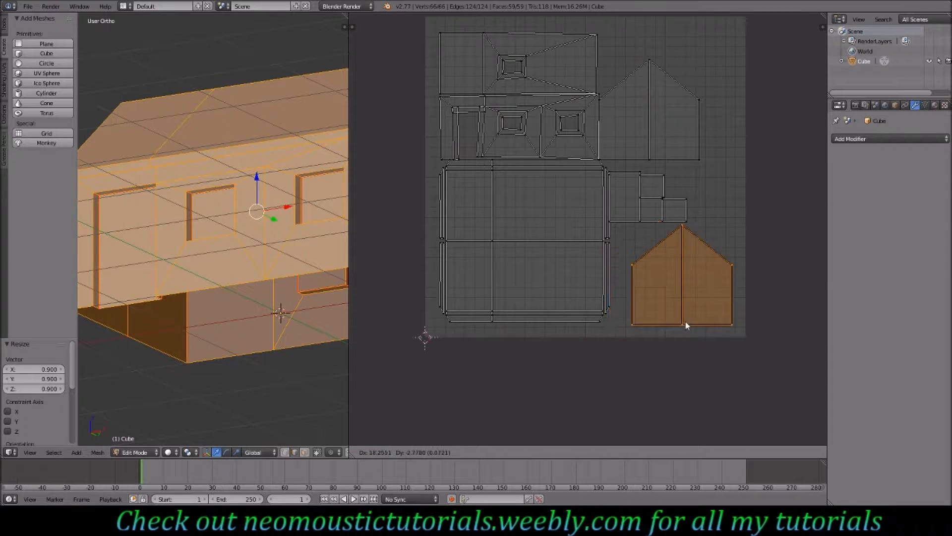
click(684, 323)
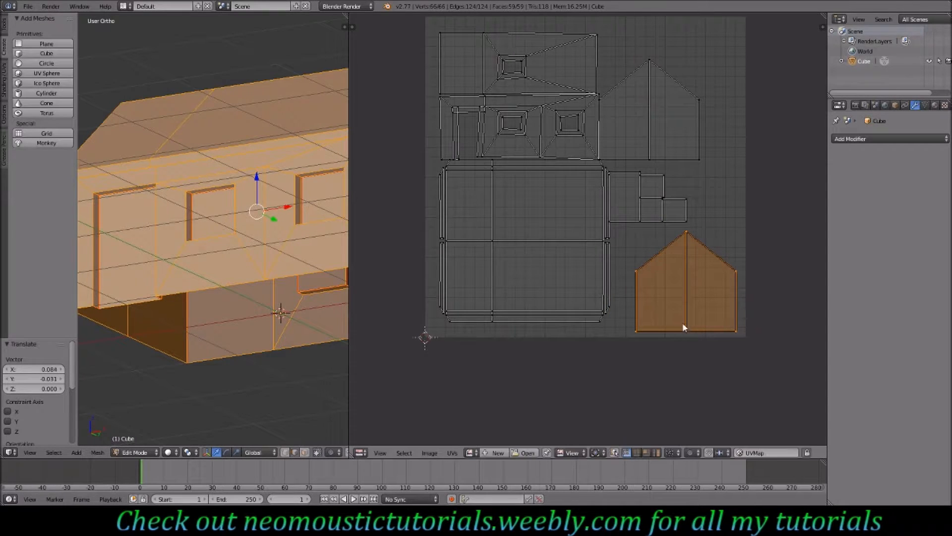
key(a)
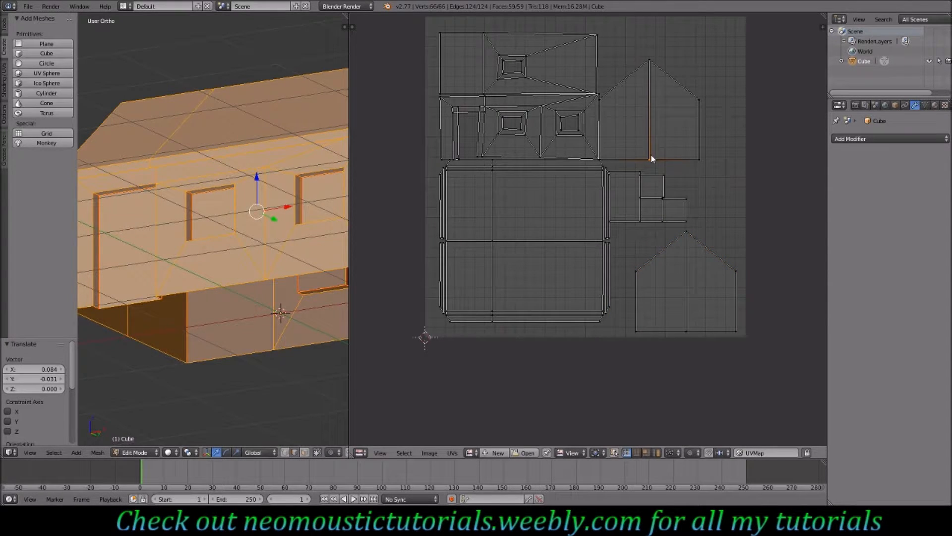
- Move the upper gable island into the upper right corner of the UV space
key(l)
key(g)
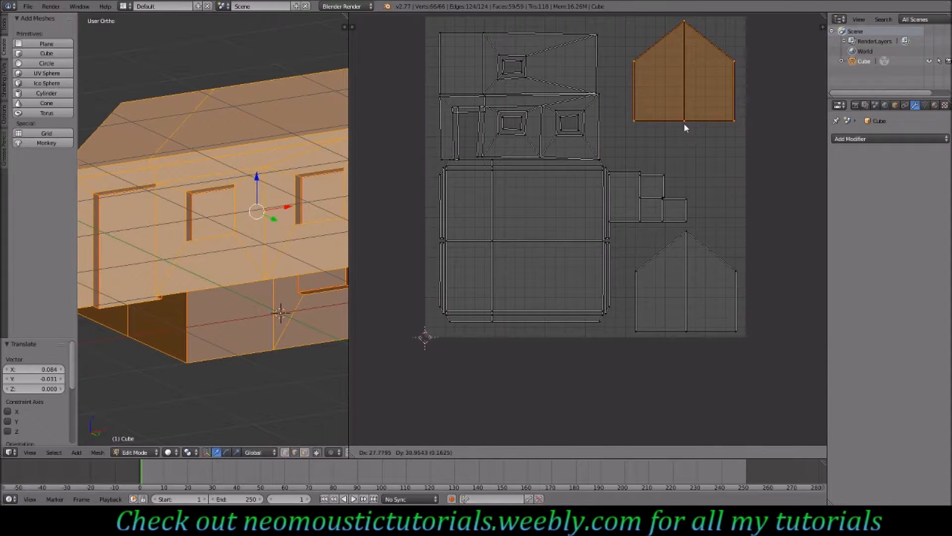
click(685, 119)
right_click(693, 195)
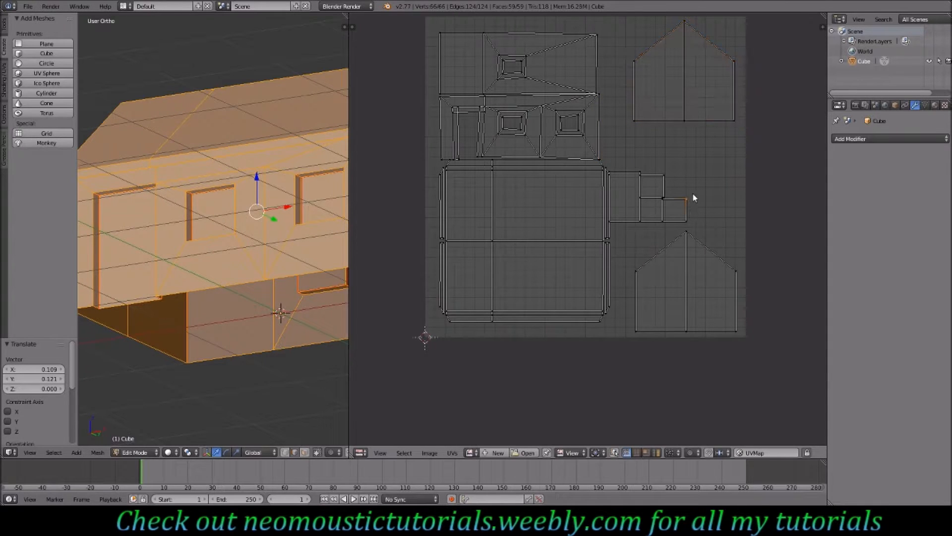
- Box-select the three small square islands and move them out to the right of the UV space
right_click(639, 174)
key(l)
key(l)
key(b)
drag(703, 168, 635, 226)
key(g)
click(789, 195)
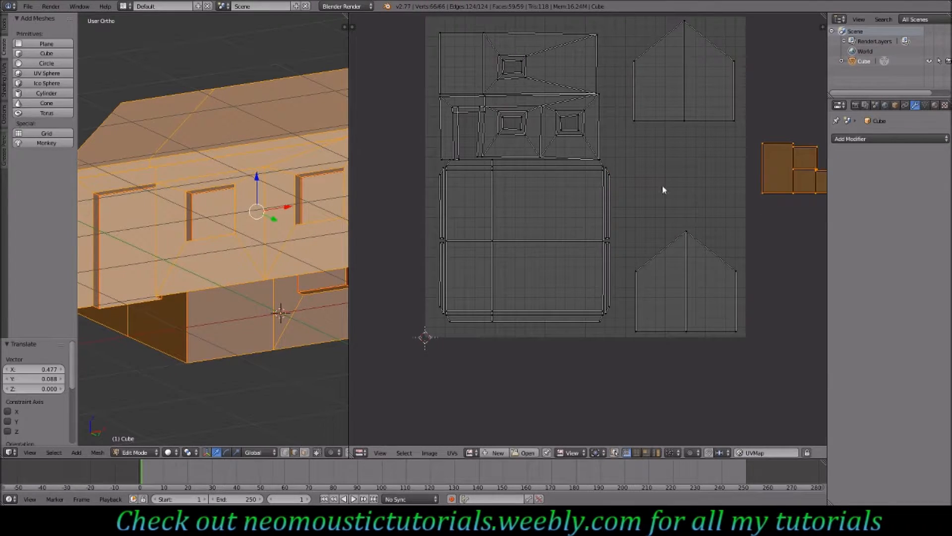
- Select the large roof island and move it down below the UV space
right_click(607, 174)
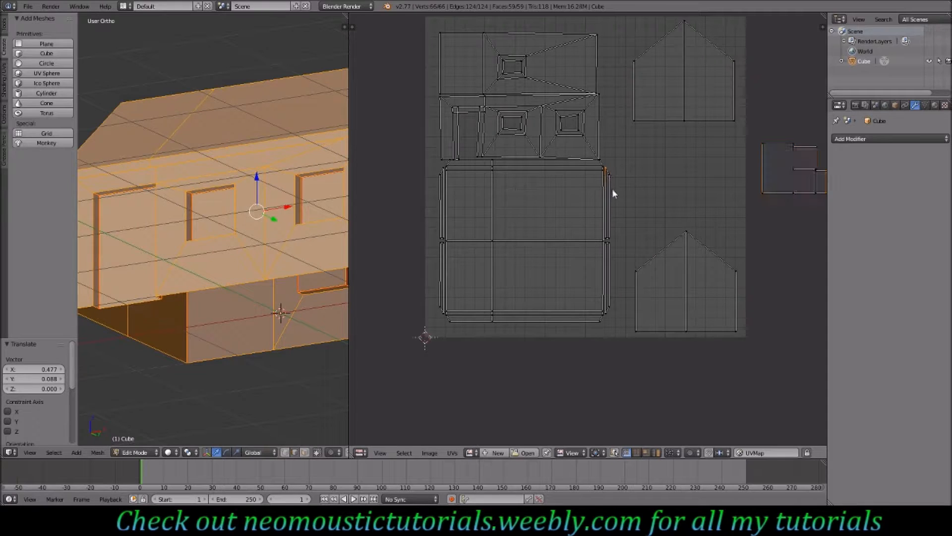
key(ctrl+l)
key(g)
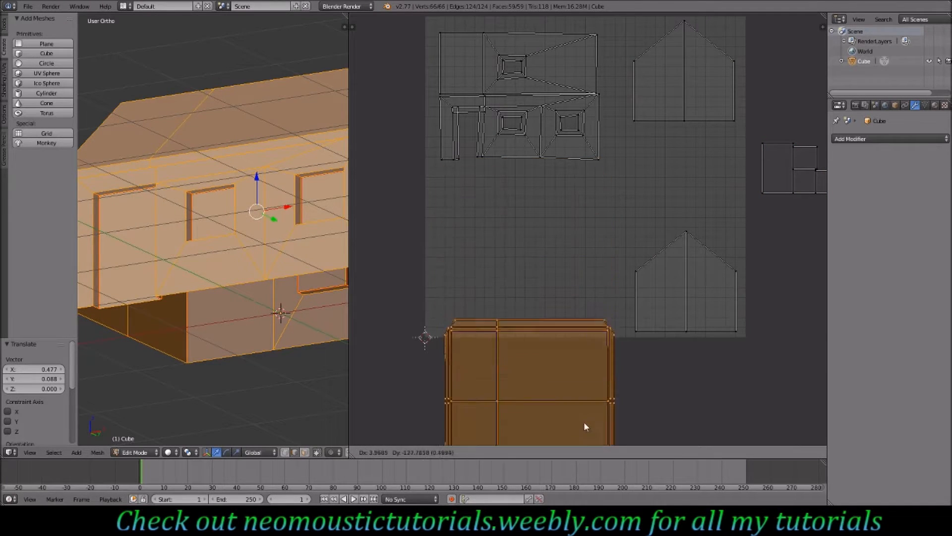
click(575, 20)
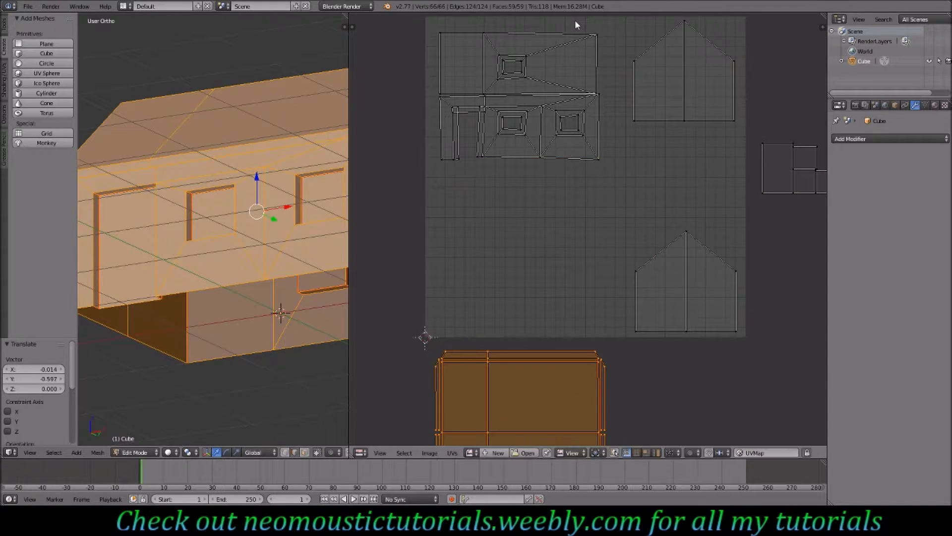
- Move the upper gable island down so it sits just above the lower gable island
right_click(683, 23)
key(ctrl+l)
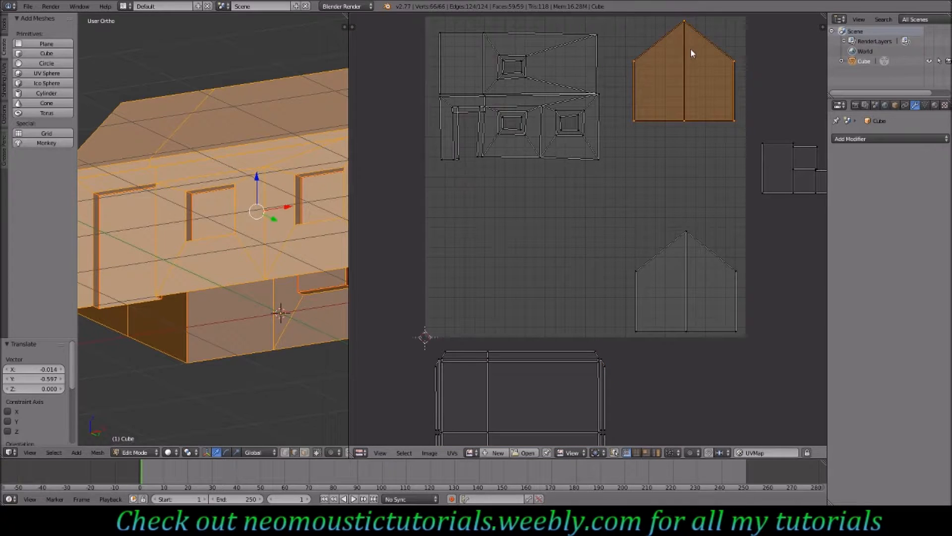
key(g)
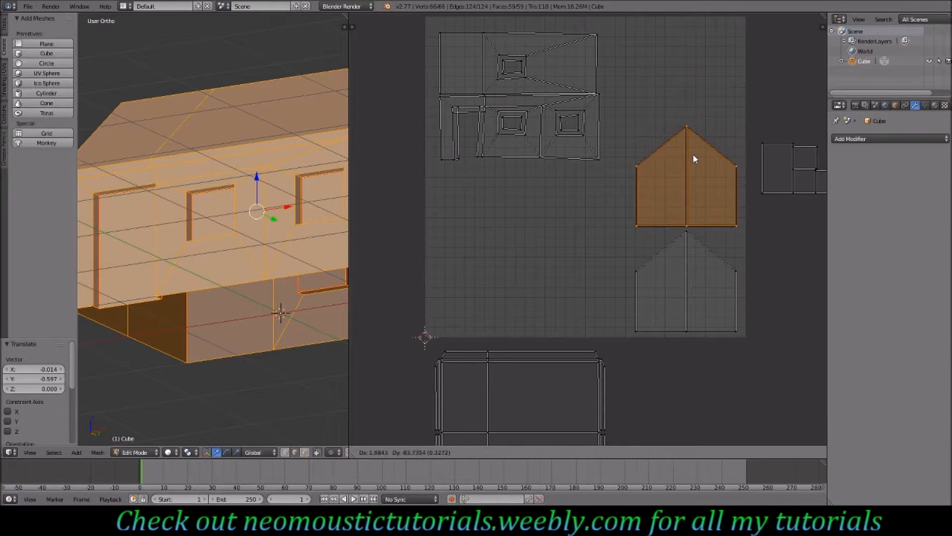
click(693, 156)
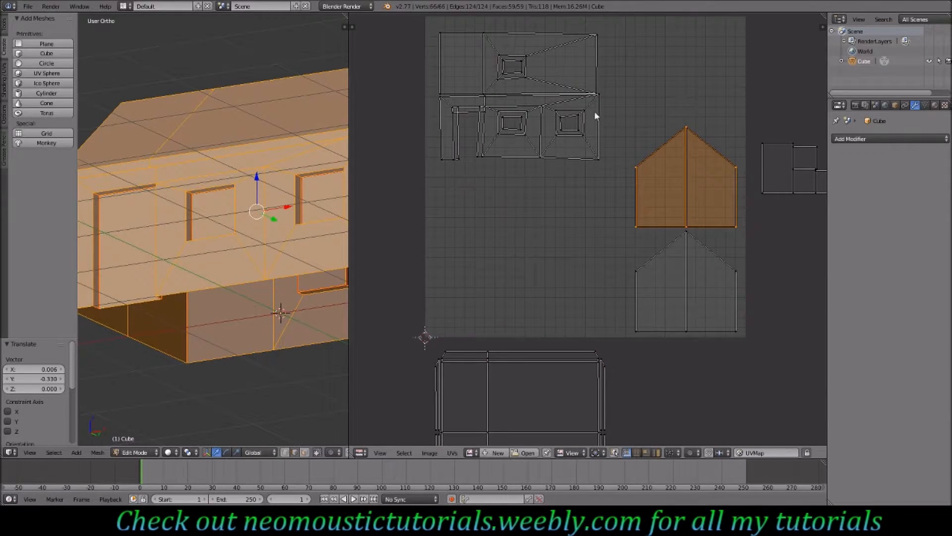
- Box-select the bottom edge vertices of the door wall island and flatten them to zero scale along Y
right_click(597, 162)
key(b)
drag(613, 154, 427, 183)
key(s)
key(y)
key(0)
key(Return)
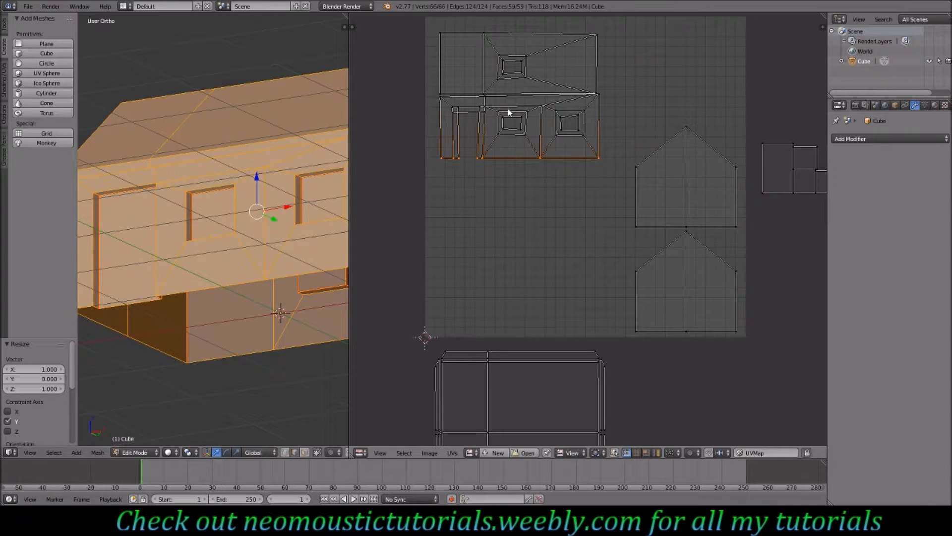
- Move the door wall island down to the lower left of the UV space
key(l)
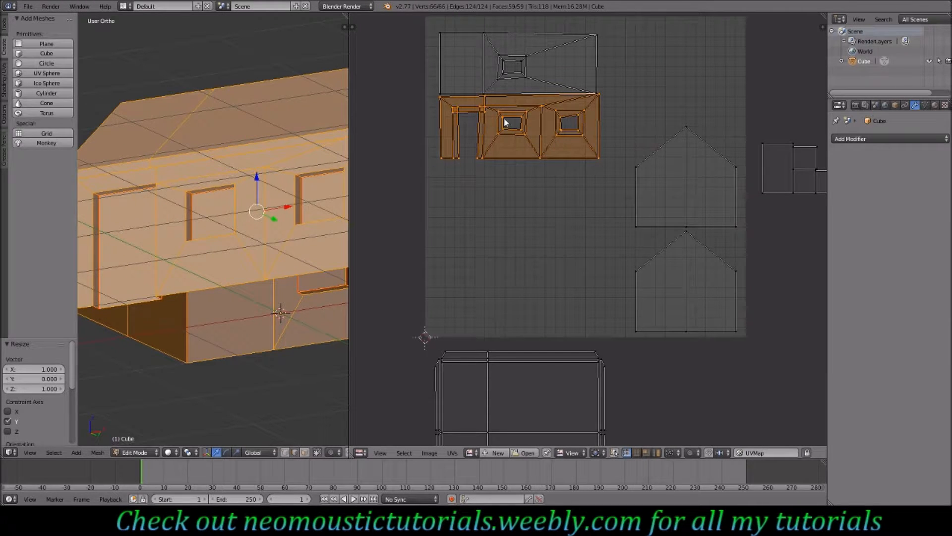
key(g)
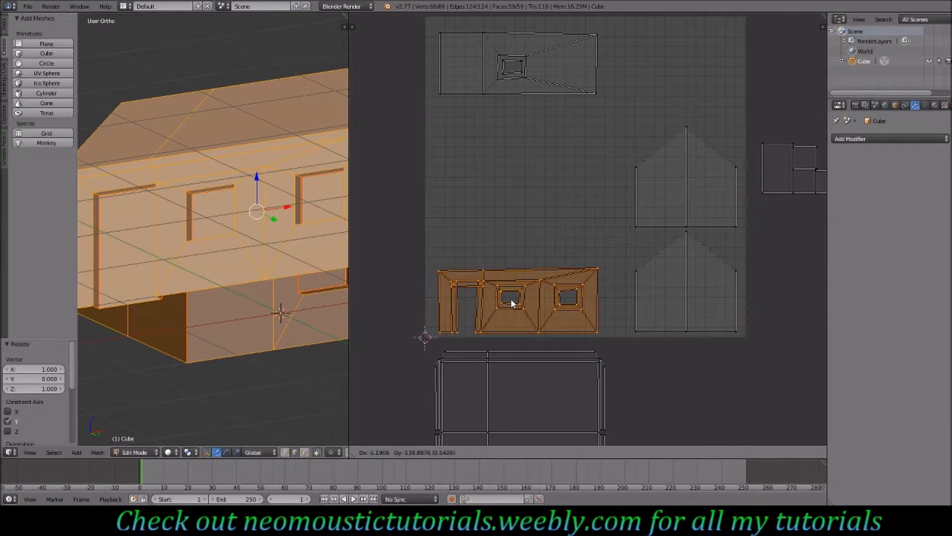
click(505, 294)
- Box-select the top edge vertices of the door wall island and flatten them to zero scale along Y
right_click(590, 265)
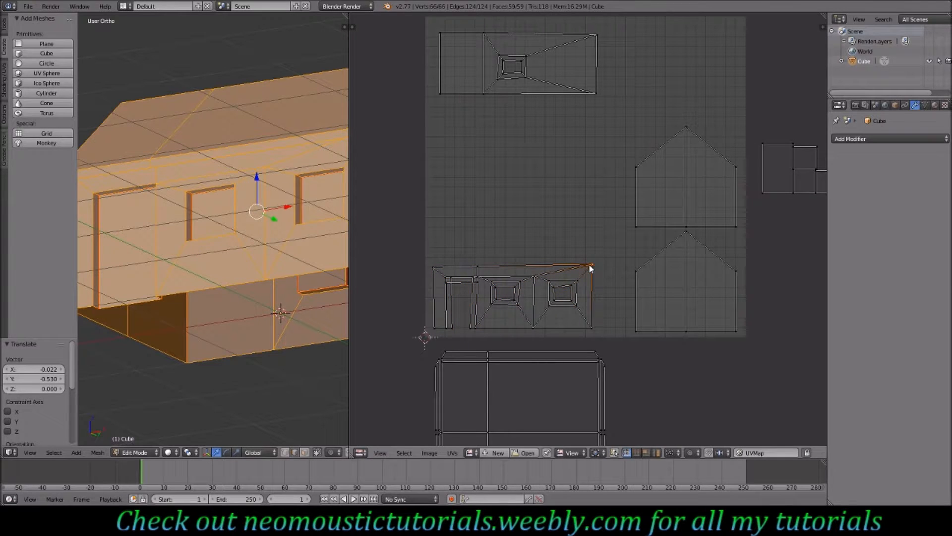
key(b)
drag(602, 254, 431, 275)
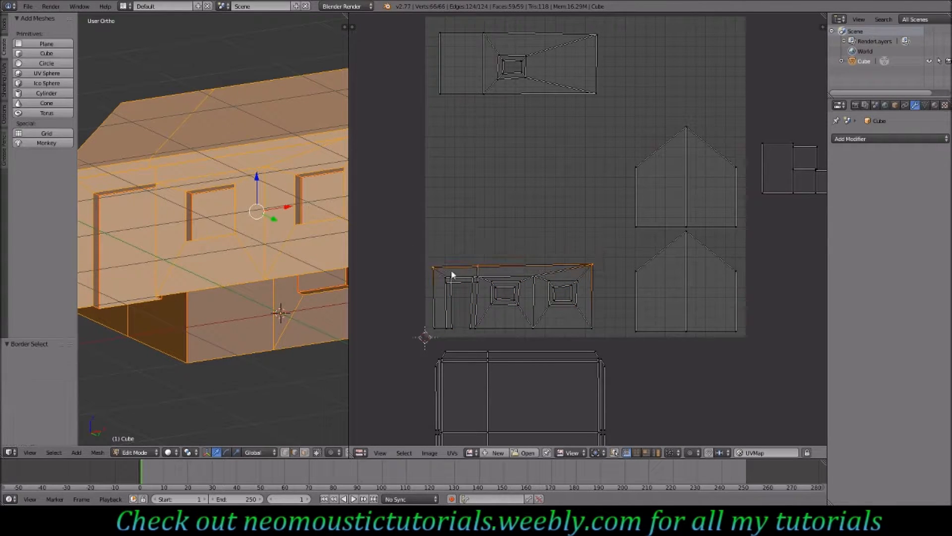
key(s)
key(y)
key(0)
key(Return)
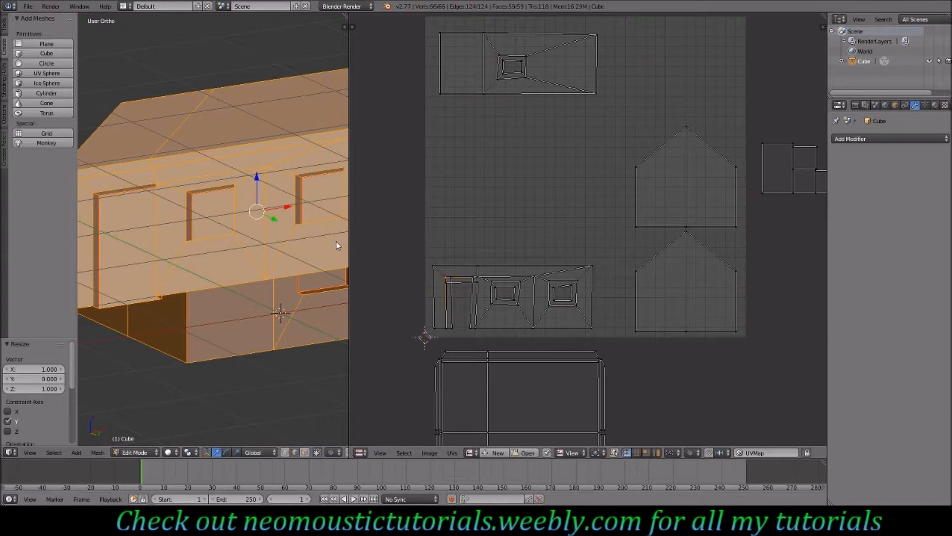
- Straighten the door wall island's outer vertical edges by scaling selected vertices to zero along X
scroll(406, 352, up, 1)
shift+right_click(406, 353)
key(s)
key(x)
key(0)
key(Return)
scroll(415, 297, up, 2)
shift+right_click(407, 351)
key(s)
key(x)
key(0)
shift+right_click(491, 349)
key(s)
key(x)
key(0)
- Straighten the window frame sides in the door wall island by scaling vertex pairs to zero along X
key(0)
key(Return)
right_click(524, 258)
shift+right_click(522, 303)
key(s)
key(x)
key(0)
key(Return)
right_click(570, 268)
shift+right_click(569, 293)
key(s)
key(x)
- Align the door wall island's horizontal vertex rows by box-selecting them and scaling to zero along Y
key(0)
key(Return)
right_click(579, 257)
key(a)
key(b)
drag(687, 270, 727, 352)
key(s)
key(y)
key(0)
key(Return)
key(a)
key(b)
drag(706, 250, 513, 262)
key(s)
key(y)
key(0)
key(Return)
key(a)
key(b)
drag(700, 298, 515, 309)
key(s)
- Align the horizontal vertex rows of the one-window wall island by scaling them to zero along Y
key(y)
key(0)
key(Return)
middle_drag(541, 65, 510, 425)
drag(712, 233, 382, 254)
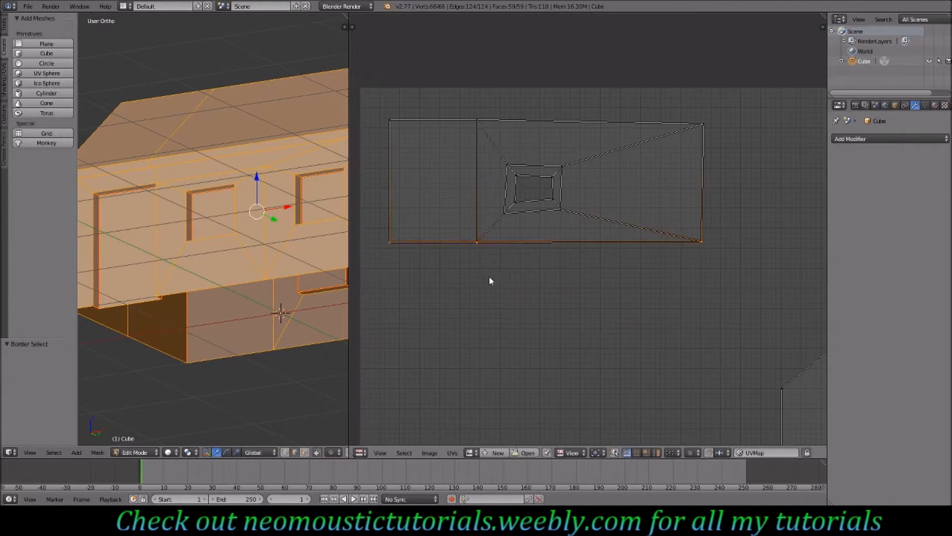
key(s)
key(y)
key(0)
key(Return)
key(a)
key(b)
drag(510, 196, 558, 208)
key(s)
key(y)
key(0)
key(Return)
key(a)
key(b)
drag(570, 159, 556, 220)
key(s)
- Straighten the vertical edges of the one-window wall island by scaling selected vertices to zero along X
key(y)
key(0)
key(Return)
key(a)
key(b)
key(s)
key(x)
key(0)
key(Return)
key(a)
key(b)
key(s)
key(x)
key(0)
key(Return)
key(a)
key(b)
drag(381, 113, 715, 133)
key(s)
key(y)
key(0)
key(Return)
key(a)
key(b)
drag(692, 112, 708, 249)
key(s)
key(x)
key(0)
key(Return)
- Move the one-window wall island down to sit directly above the door wall island
scroll(645, 248, down, 4)
middle_drag(569, 421, 509, 390)
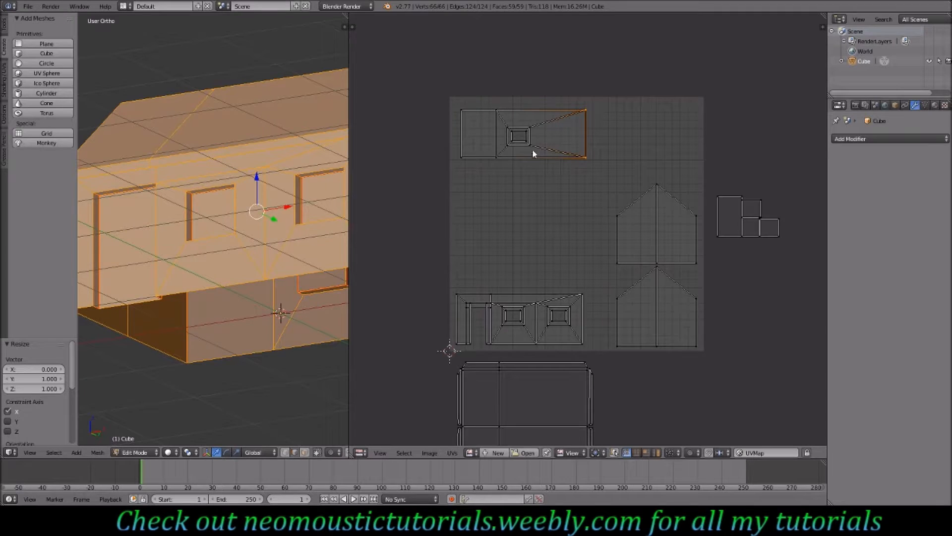
key(l)
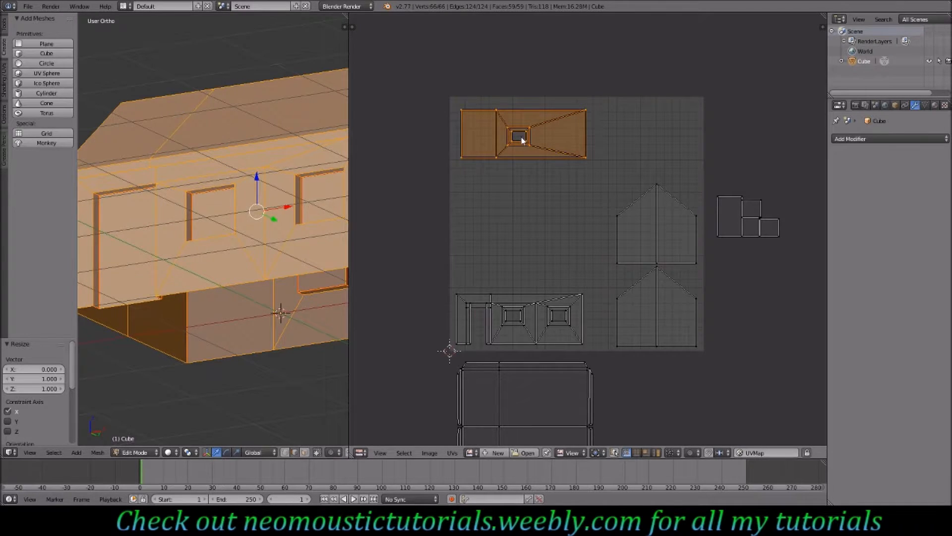
key(g)
key(y)
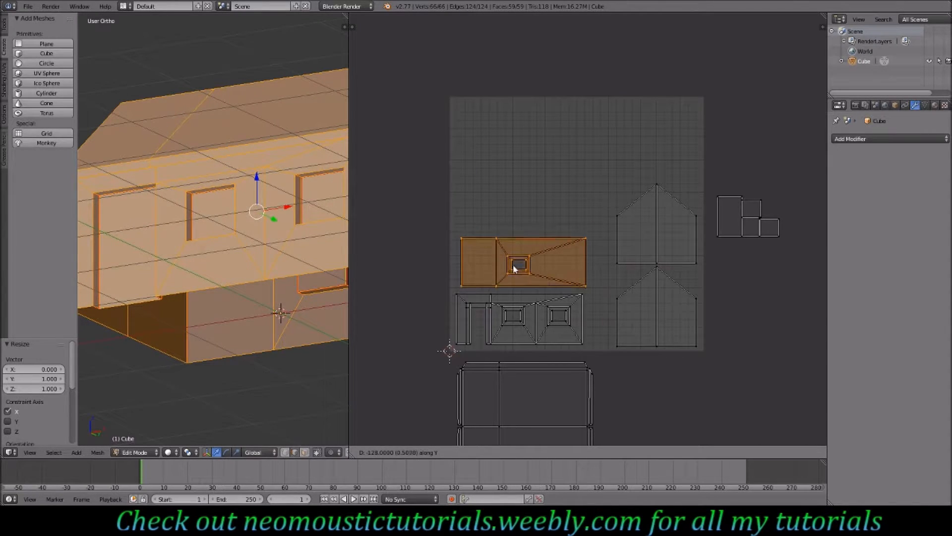
key(Escape)
key(h)
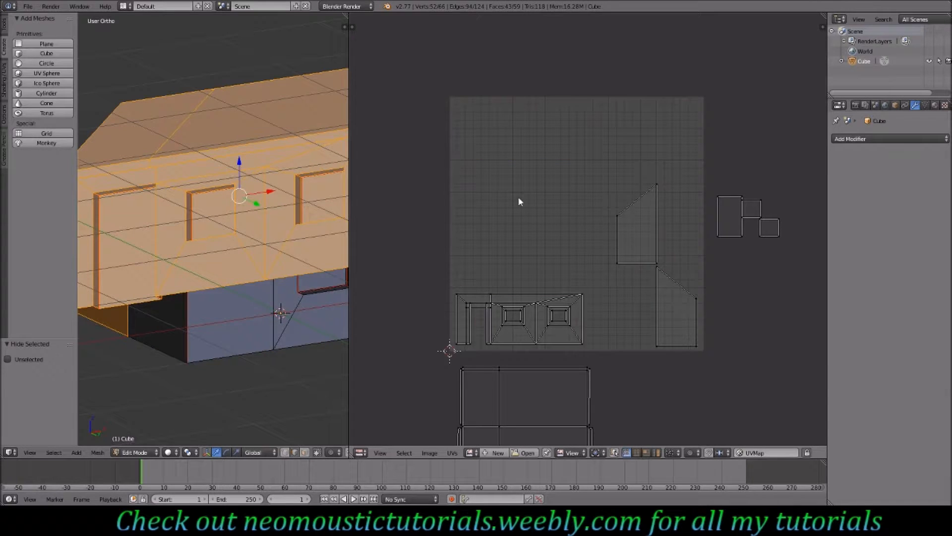
key(alt+h)
key(g)
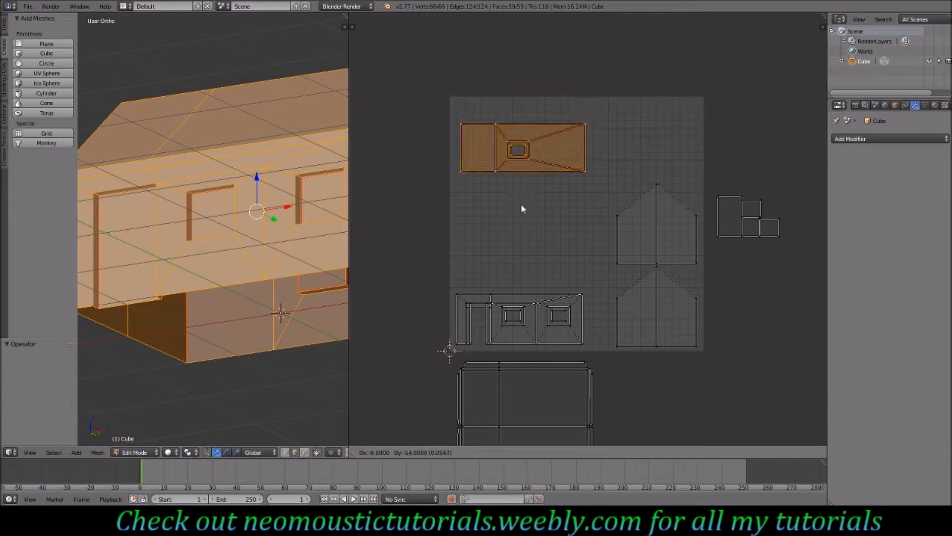
click(517, 320)
- Select the roof island and move it into the upper left of the UV space
right_click(590, 374)
key(l)
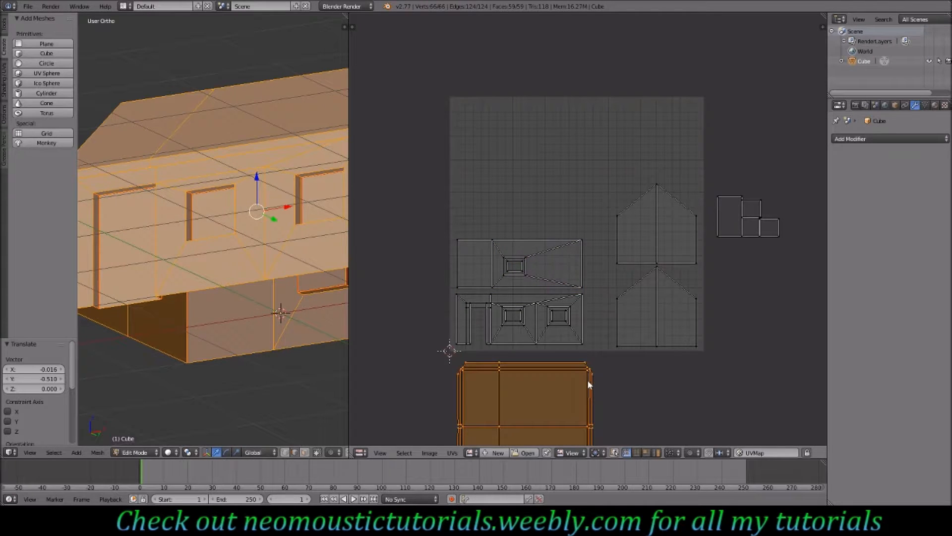
key(g)
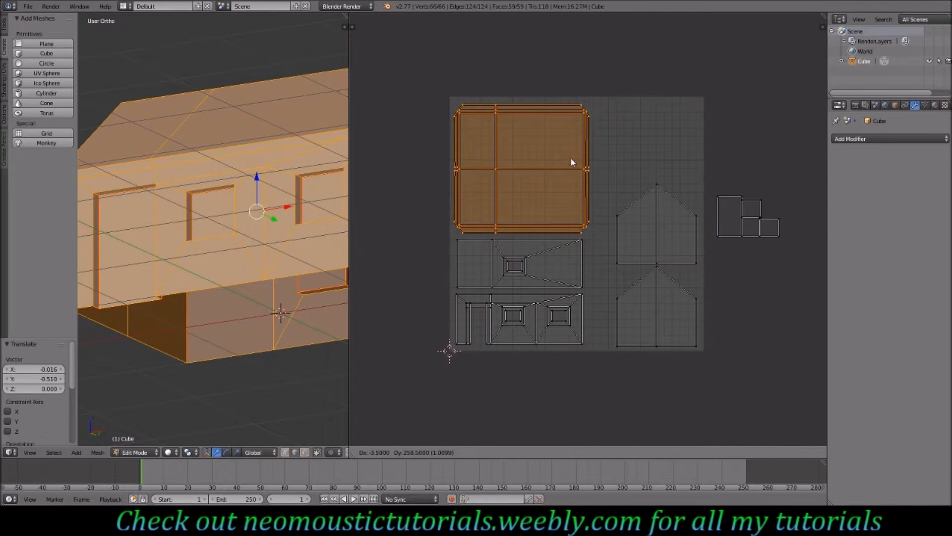
click(571, 157)
- Box-select the small square islands and move them into the upper right area of the UV space
right_click(758, 222)
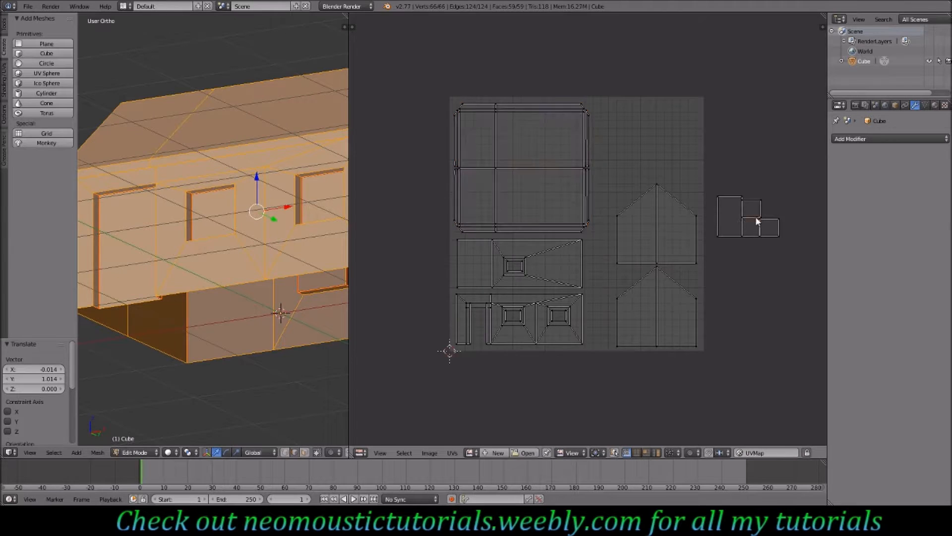
key(b)
drag(803, 183, 718, 258)
click(716, 263)
key(g)
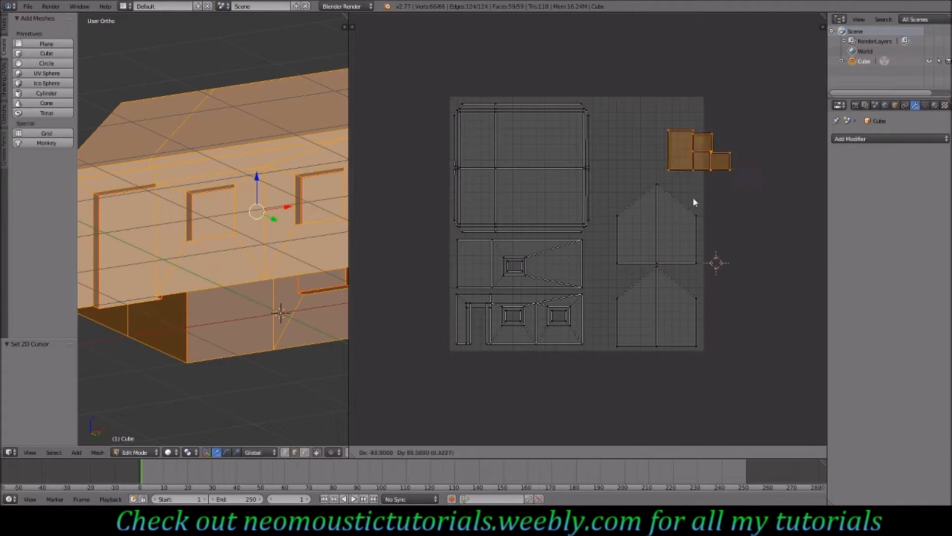
click(647, 196)
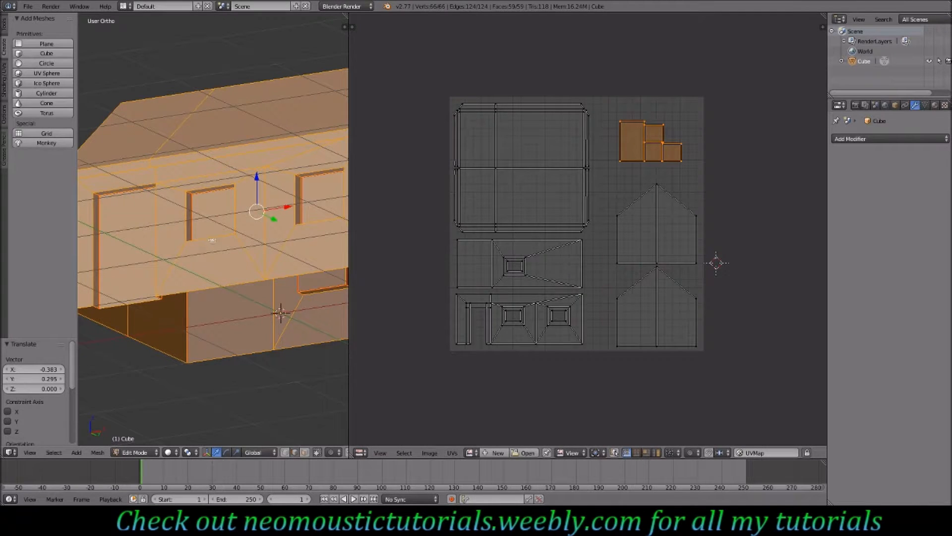
- Leave Edit Mode, widen the 3D viewport and orbit around the house to inspect it
key(Tab)
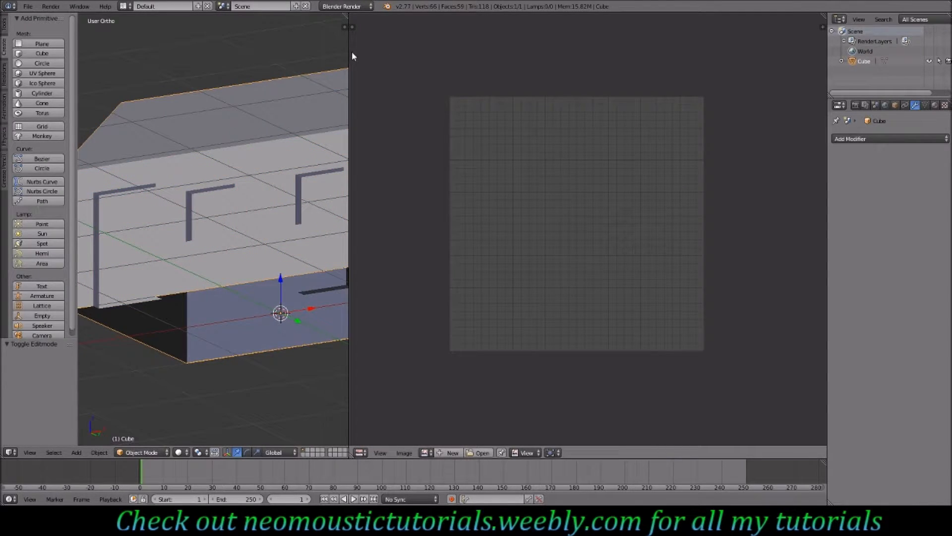
drag(350, 52, 726, 55)
scroll(436, 203, down, 4)
middle_drag(430, 191, 368, 213)
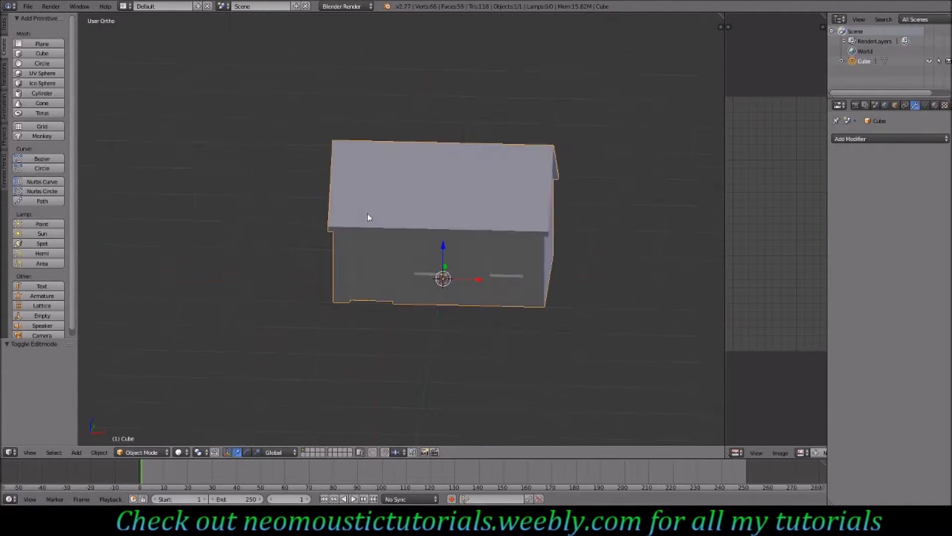
mouse_move(440, 226)
middle_down()
mouse_move(412, 227)
mouse_move(428, 225)
middle_up()
key(KP_3)
key(KP_1)
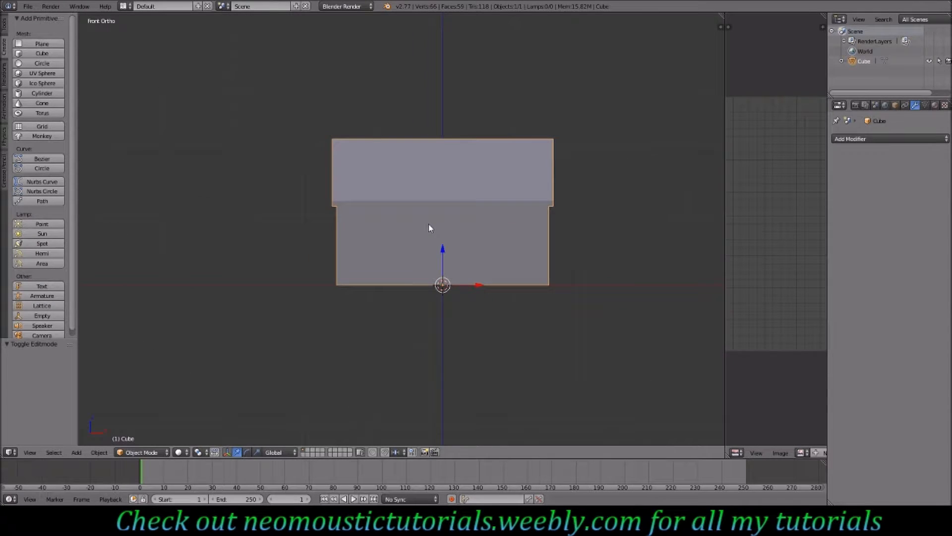
middle_drag(395, 253, 442, 254)
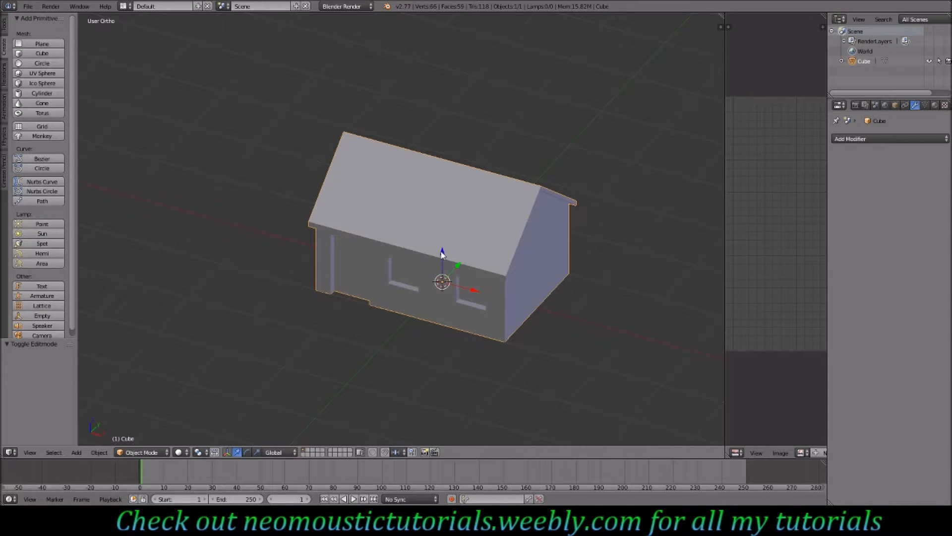
middle_drag(470, 286, 342, 268)
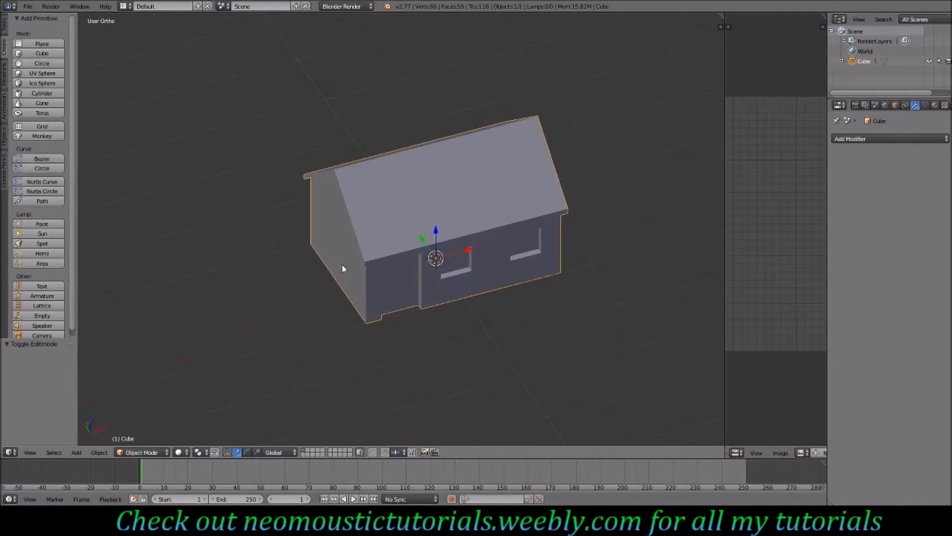
middle_drag(504, 253, 484, 251)
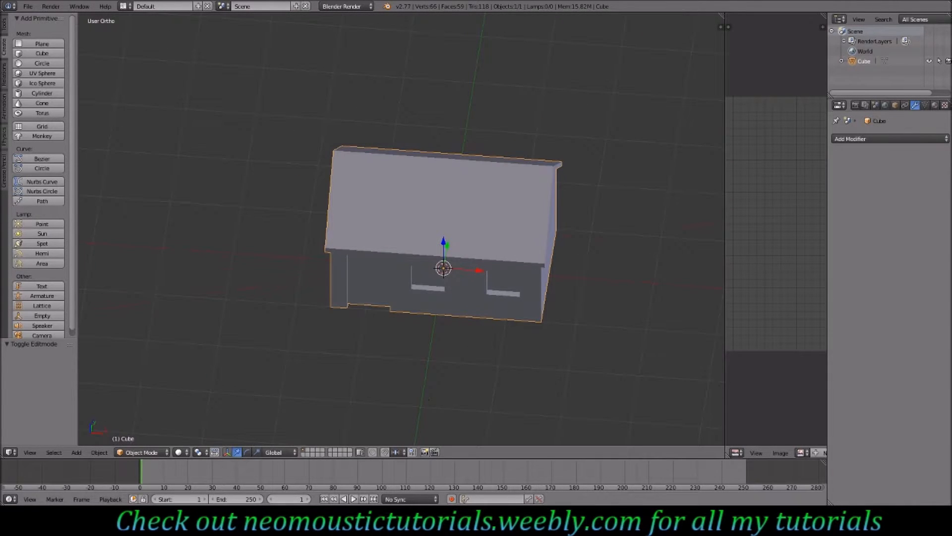
- Add a new texture to the house's material in the texture properties
click(945, 105)
click(885, 169)
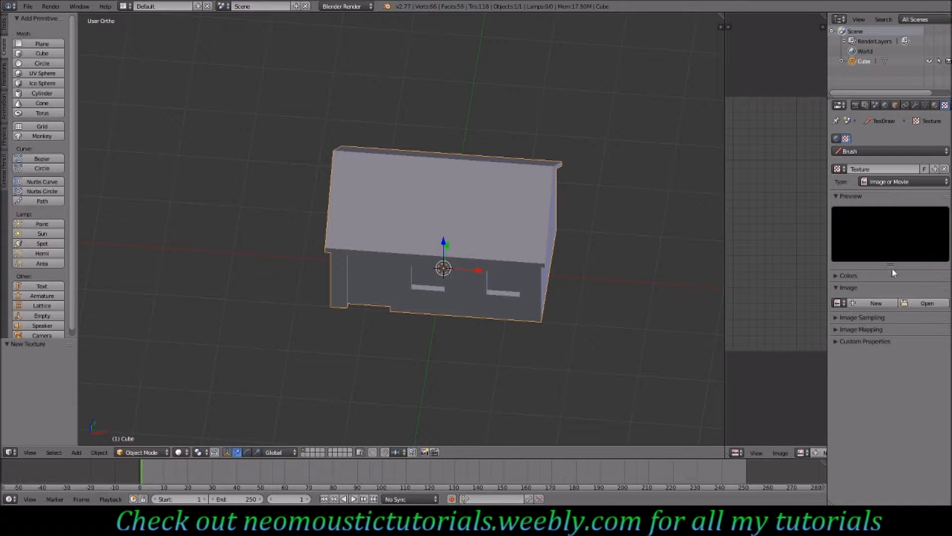
click(935, 105)
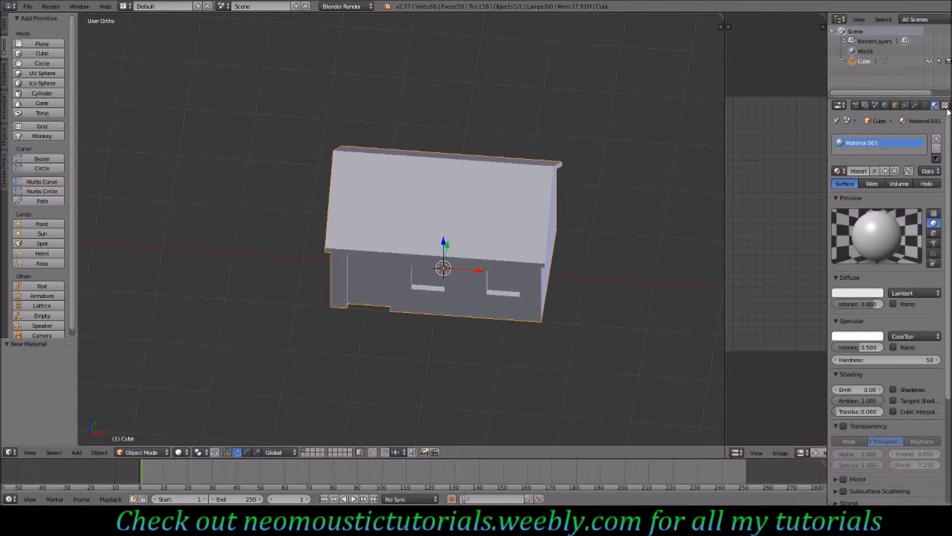
click(945, 105)
click(873, 215)
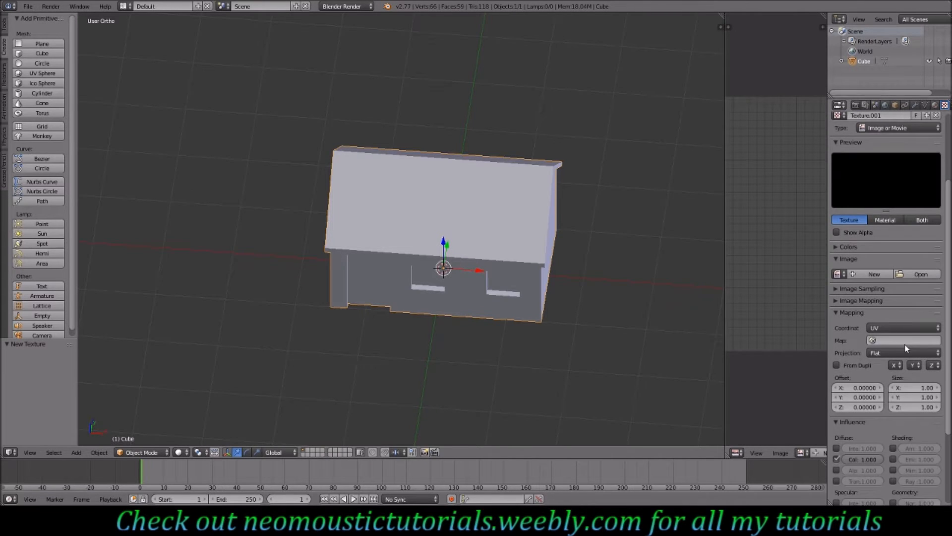
- Enable the Normal influence for the house's image texture
scroll(908, 357, down, 4)
click(893, 423)
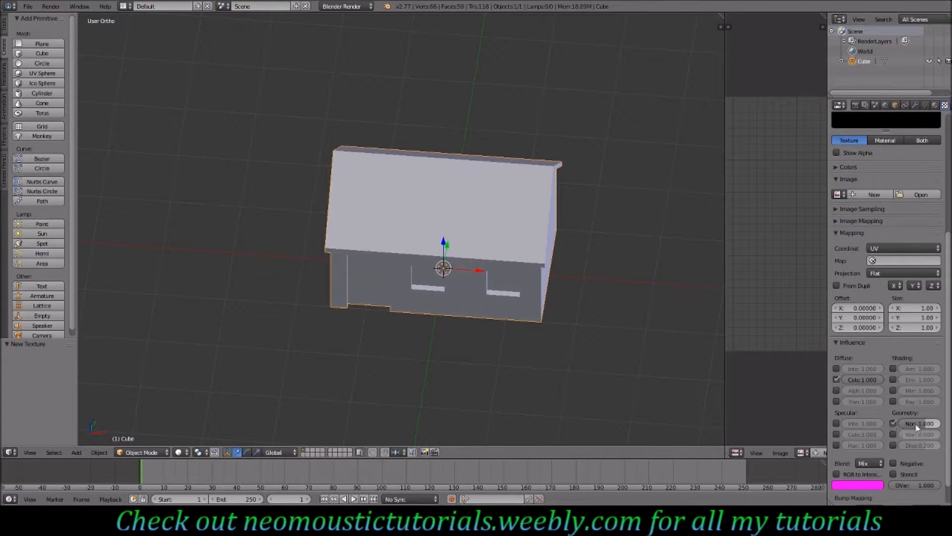
- Open the Bake panel in the render settings and inspect its bake mode options
click(855, 105)
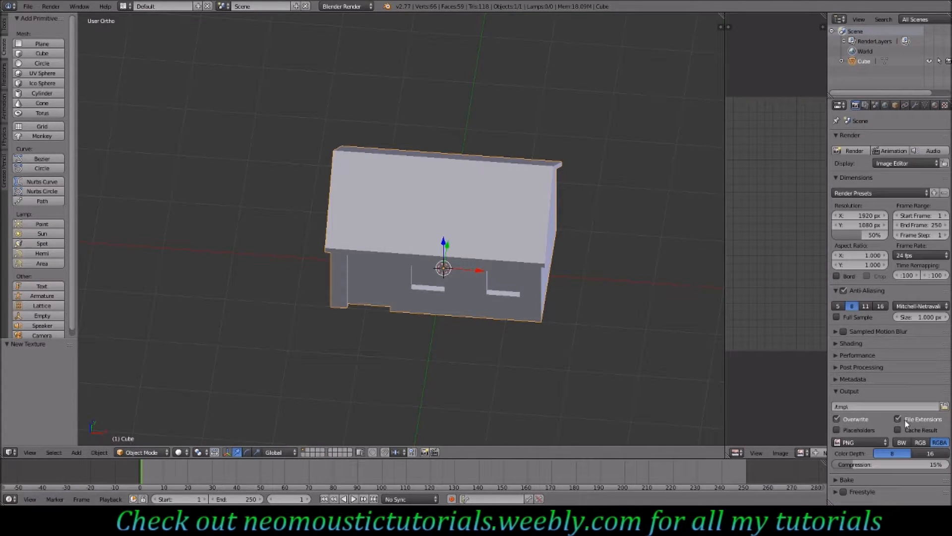
click(846, 478)
scroll(863, 481, down, 4)
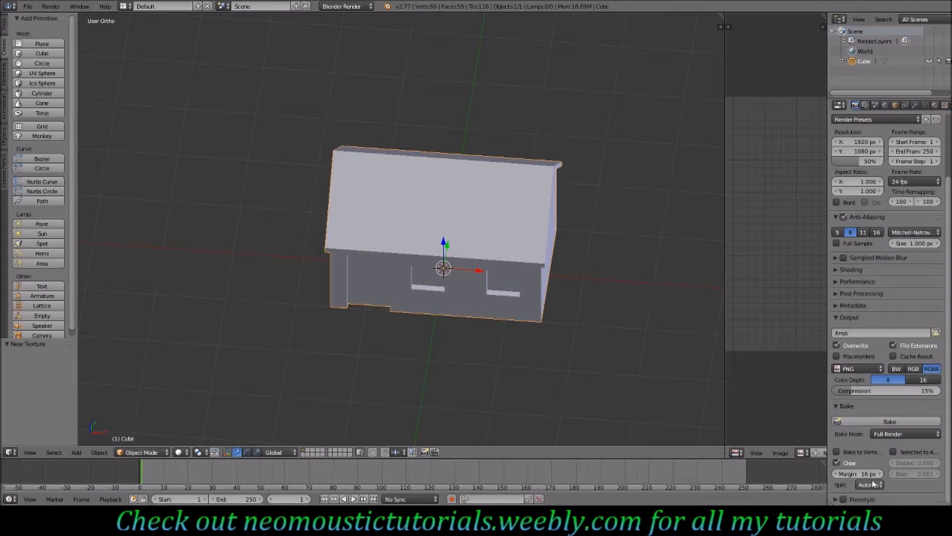
click(903, 434)
scroll(885, 300, up, 4)
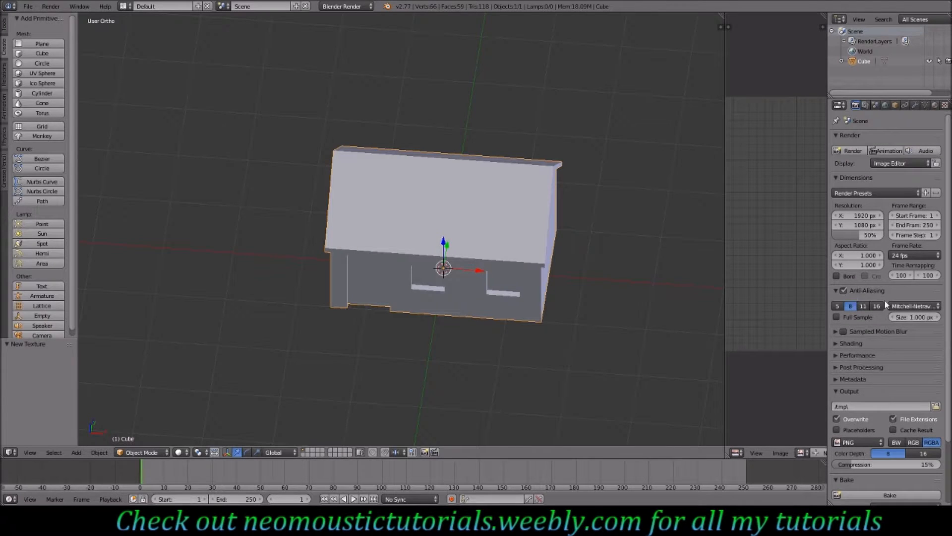
- Remove the house's material slot
click(936, 105)
click(936, 148)
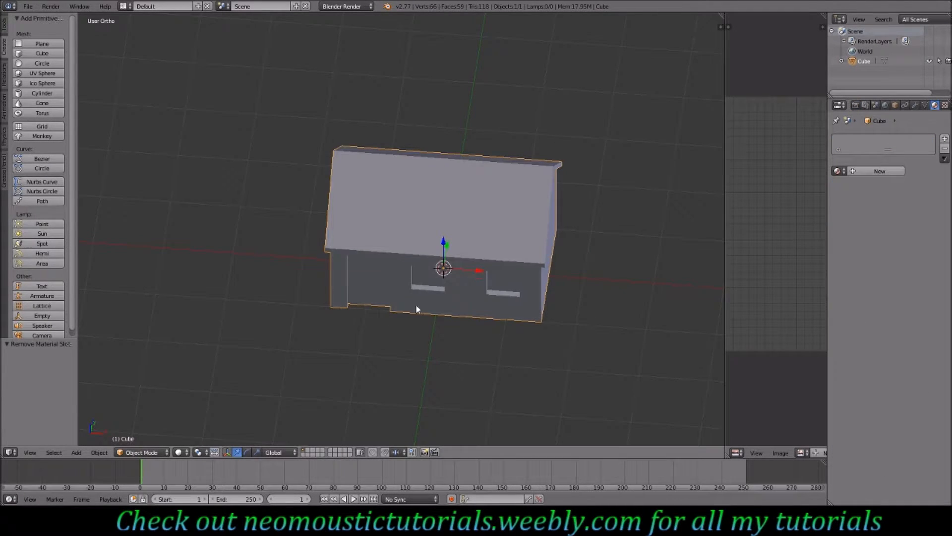
- Add a new cube at the origin and switch to the front view
middle_drag(492, 294, 459, 303)
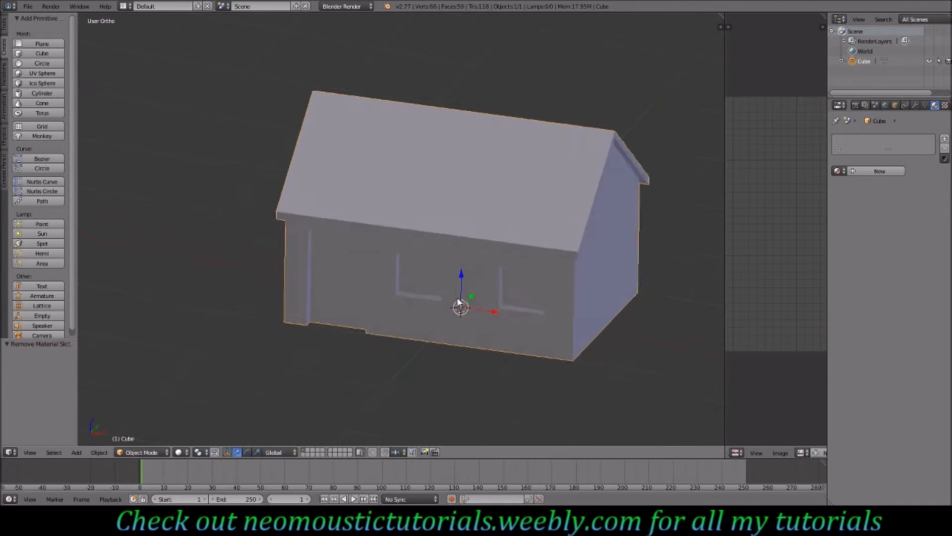
key(KP_1)
middle_drag(429, 268, 421, 284)
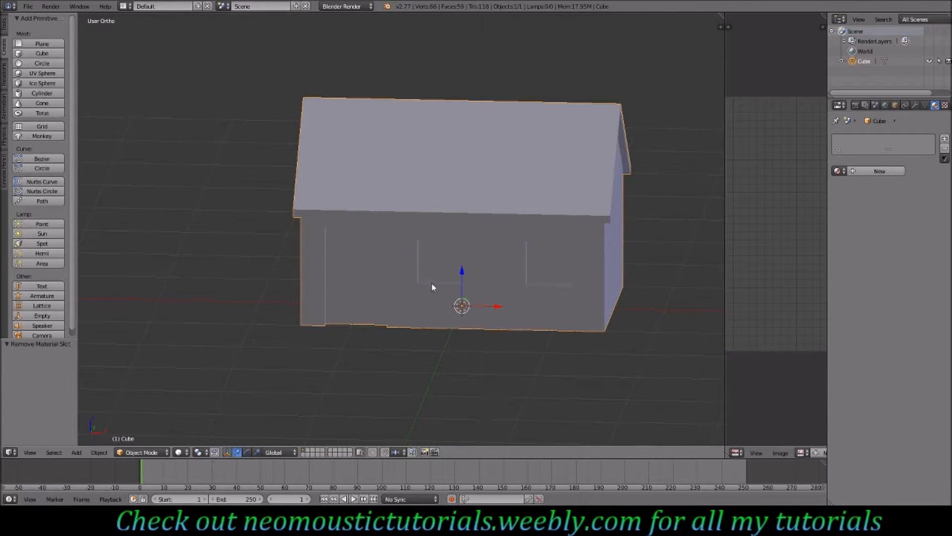
middle_drag(504, 293, 466, 243)
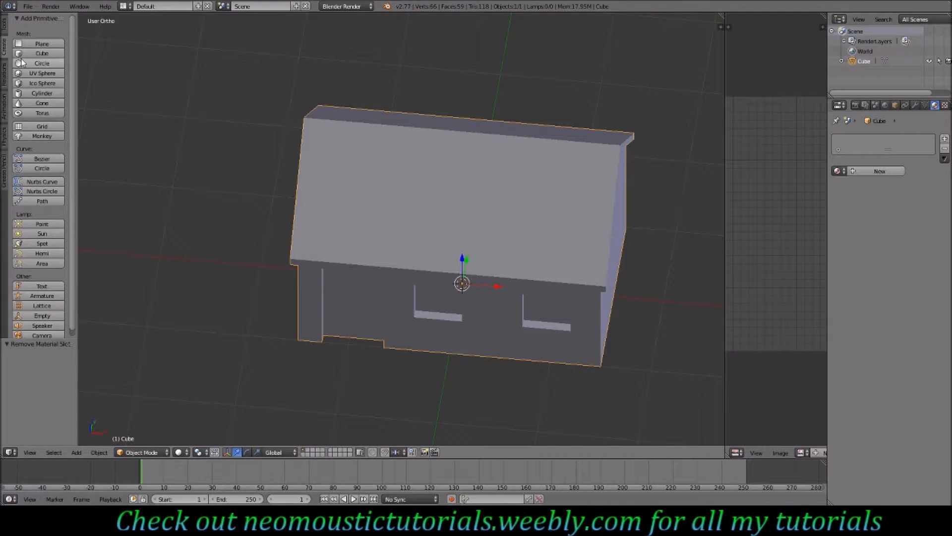
click(42, 53)
key(KP_1)
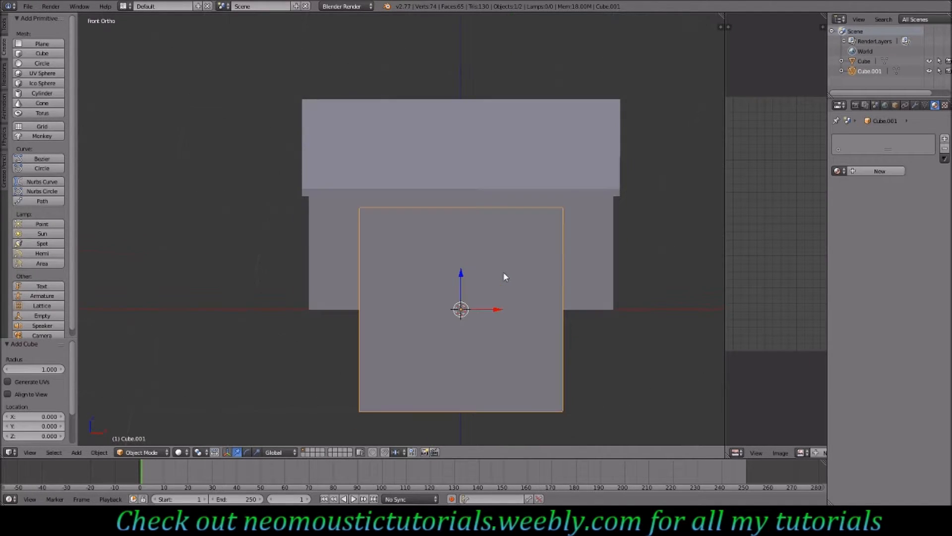
- In wireframe Edit Mode, scale the new cube's mesh down to 0.1
key(z)
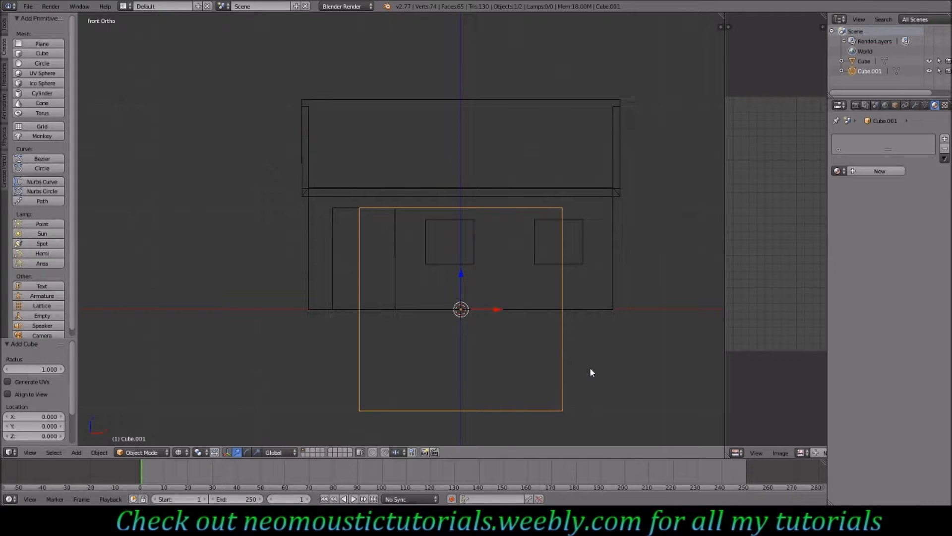
key(Tab)
key(s)
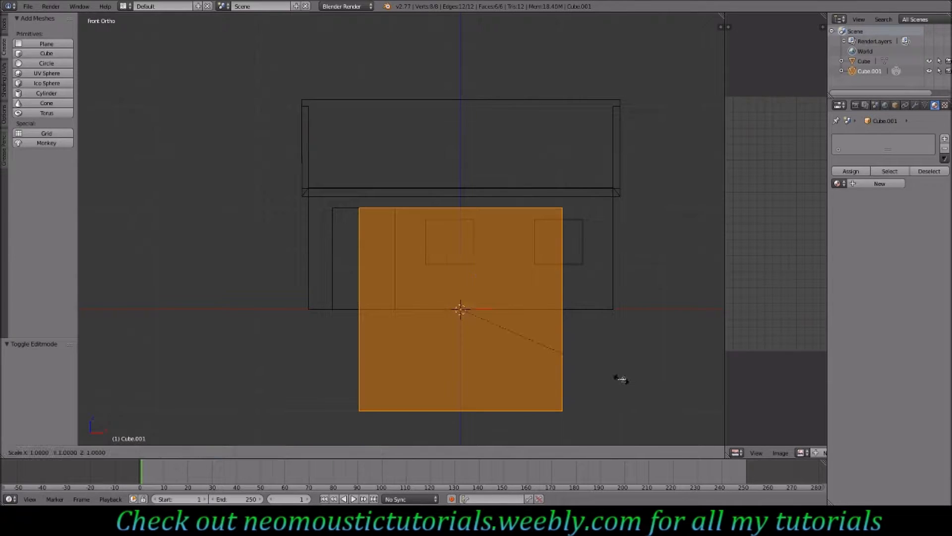
click(492, 327)
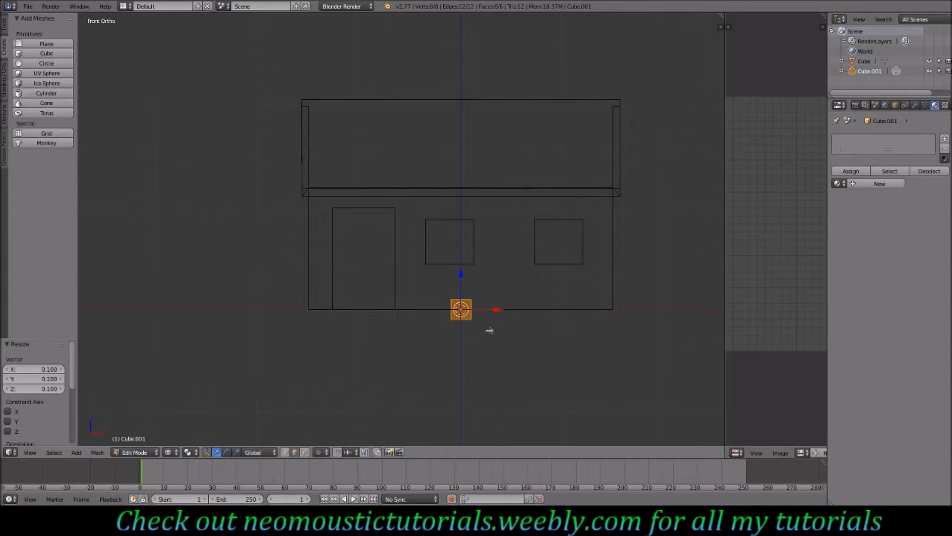
- Move the small cube 1.4 units along X to the door's lower left corner
scroll(496, 337, up, 2)
drag(524, 346, 314, 344)
scroll(319, 367, up, 2)
ctrl+scroll(323, 363, down, 9)
shift+scroll(427, 349, down, 8)
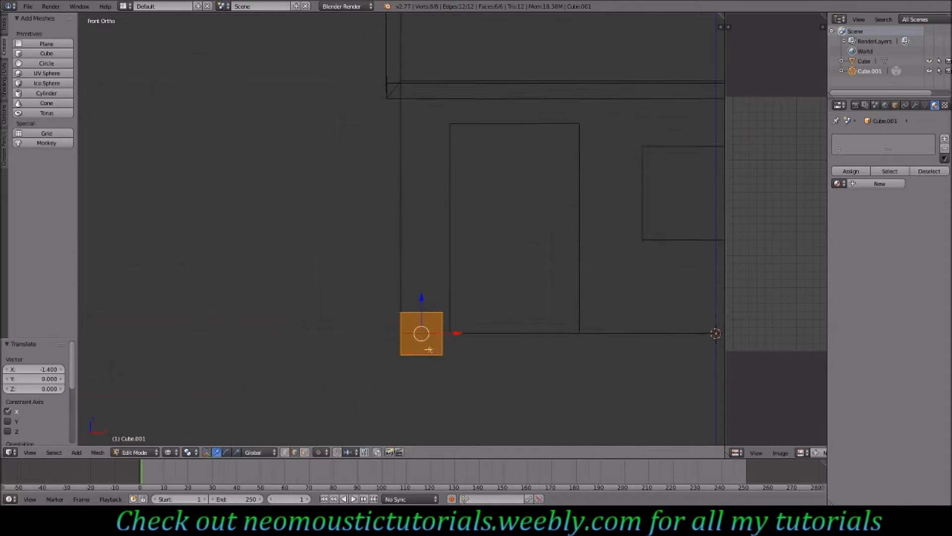
key(s)
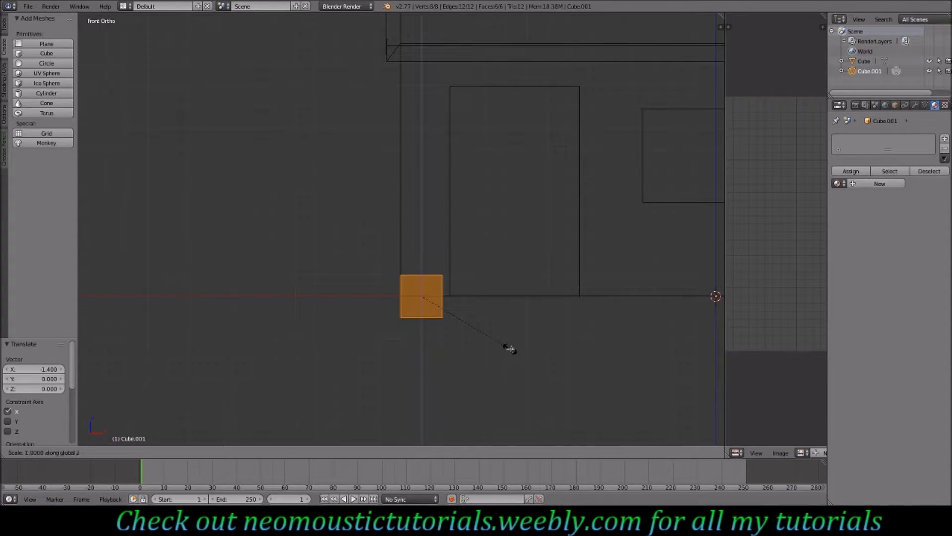
key(z)
key(0)
key(BackSpace)
key(2)
key(BackSpace)
key(period)
key(5)
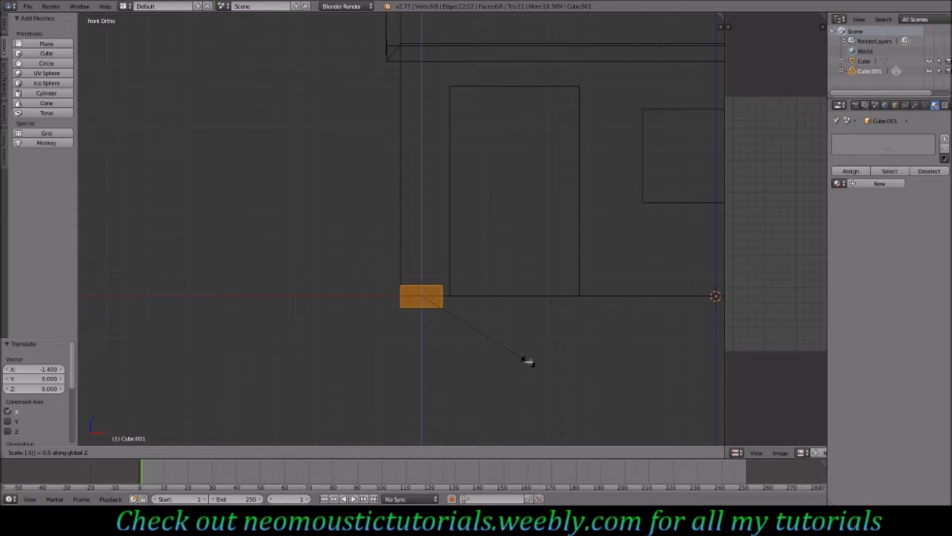
key(Escape)
- Scale the small cube to 0.5 along Z
text(sz)
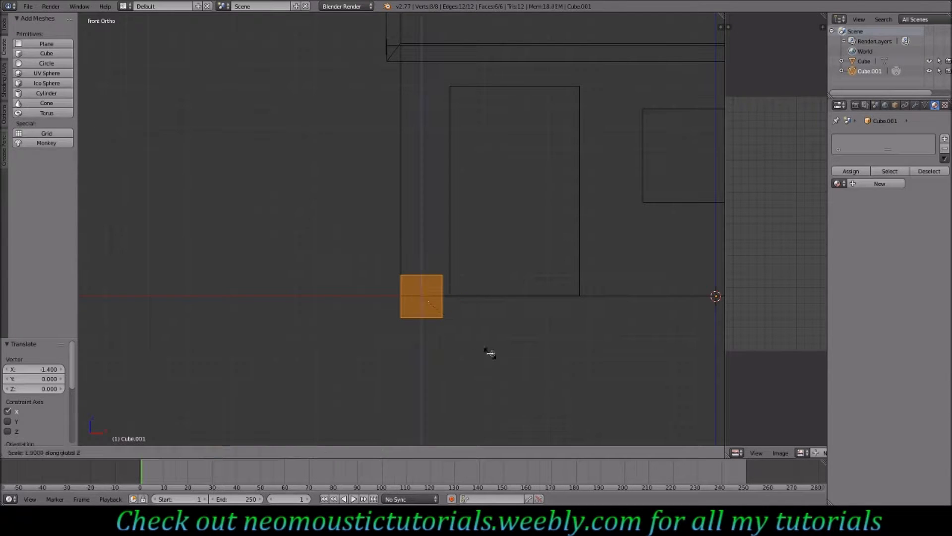
text(.5)
key(Return)
- Raise the block 0.05 along Z and move it 1 unit along negative Y to the front wall
scroll(491, 351, up, 2)
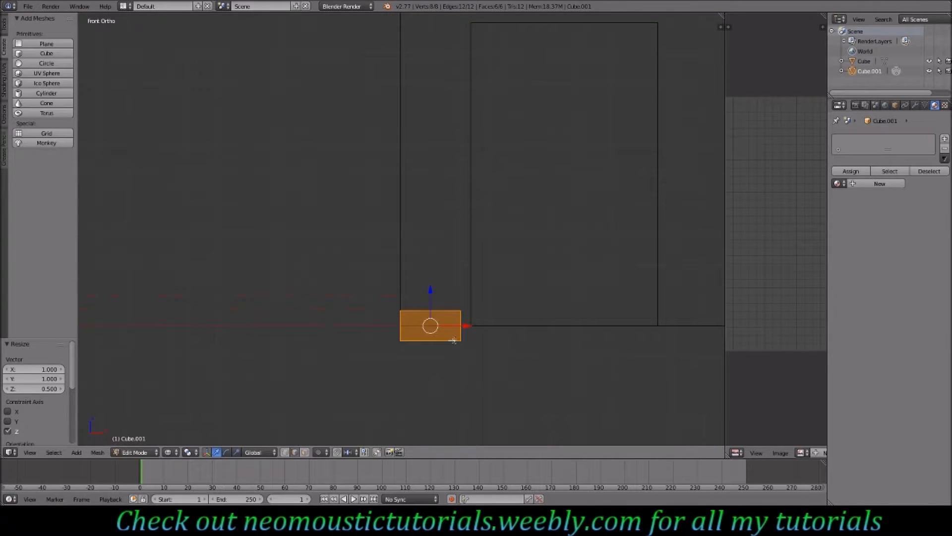
drag(430, 289, 432, 274)
middle_drag(431, 275, 525, 295)
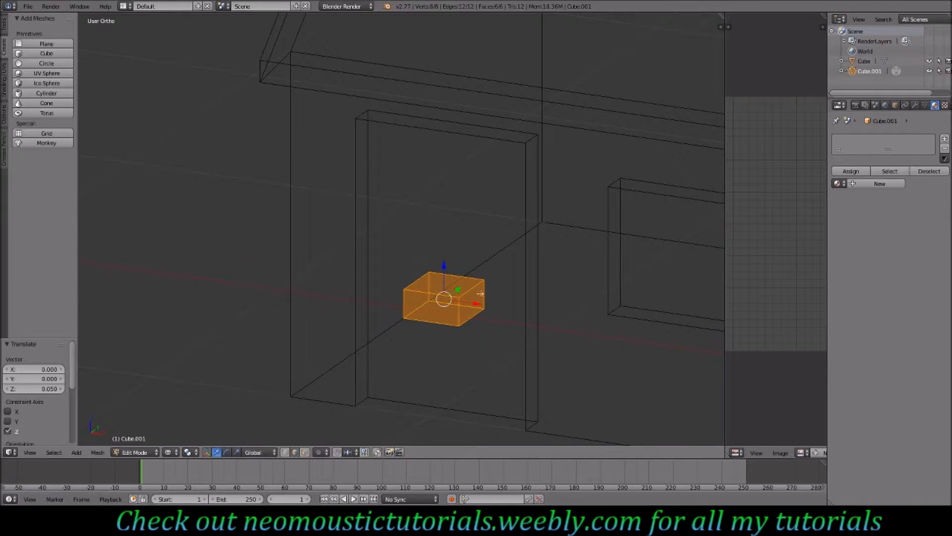
drag(463, 289, 393, 340)
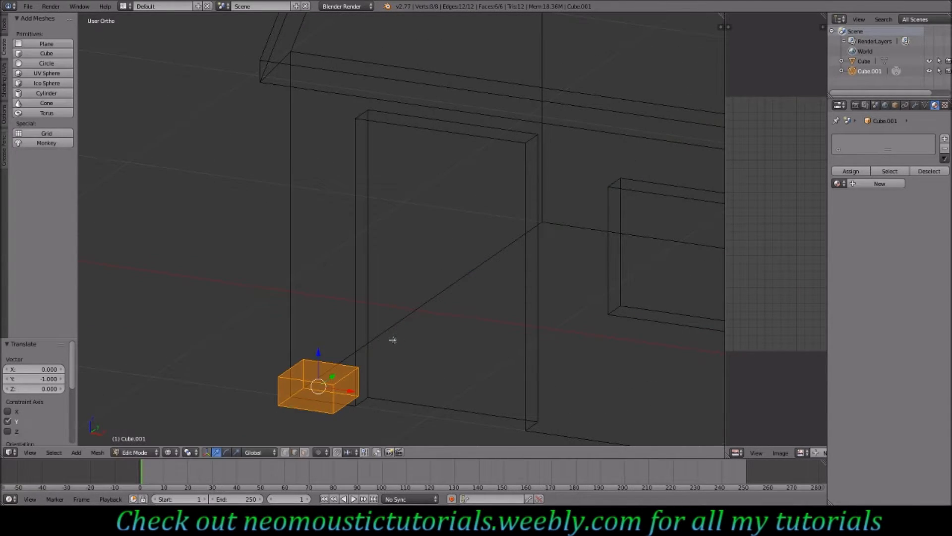
- Scale the block by 0.5 along X and by 0.5 along Y
key(KP_3)
ctrl+scroll(218, 308, down, 4)
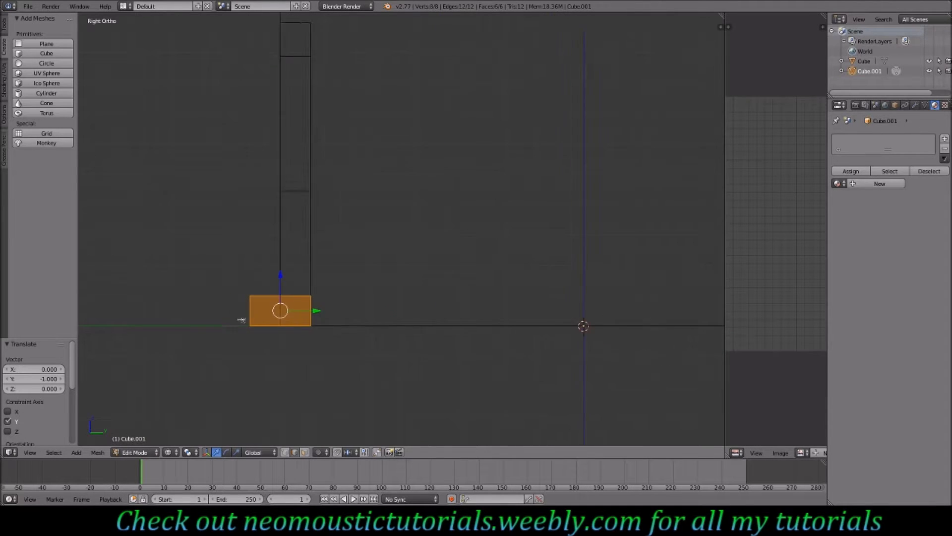
ctrl+scroll(293, 322, down, 2)
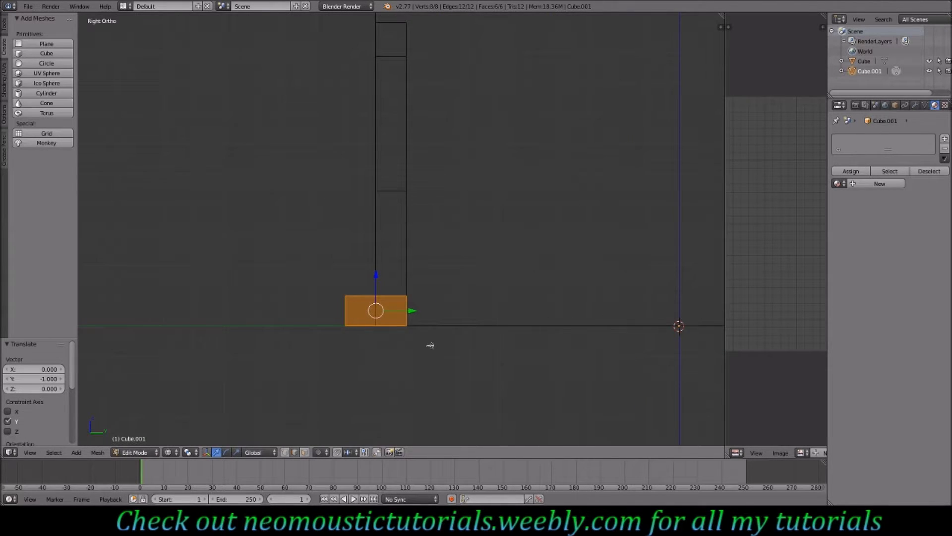
key(s)
text(x)
text(.5)
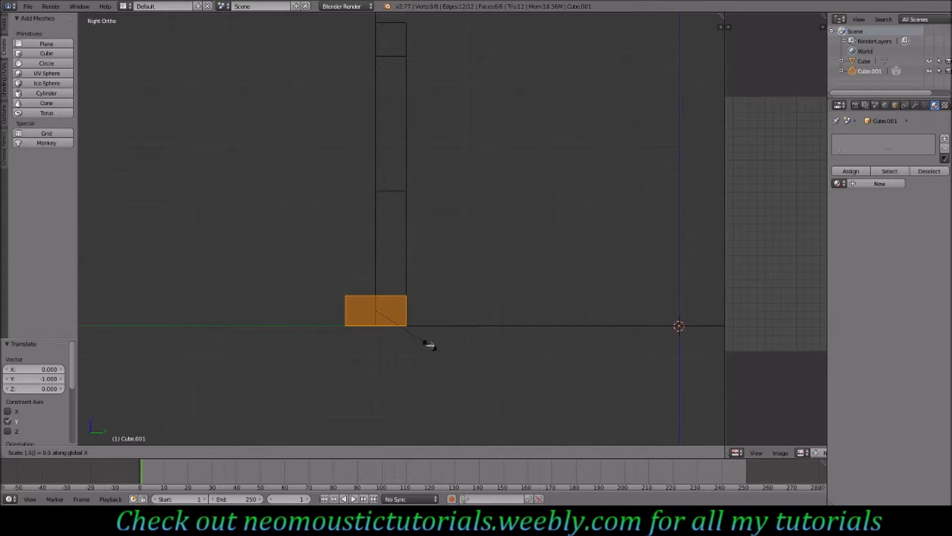
key(Return)
text(sy.5)
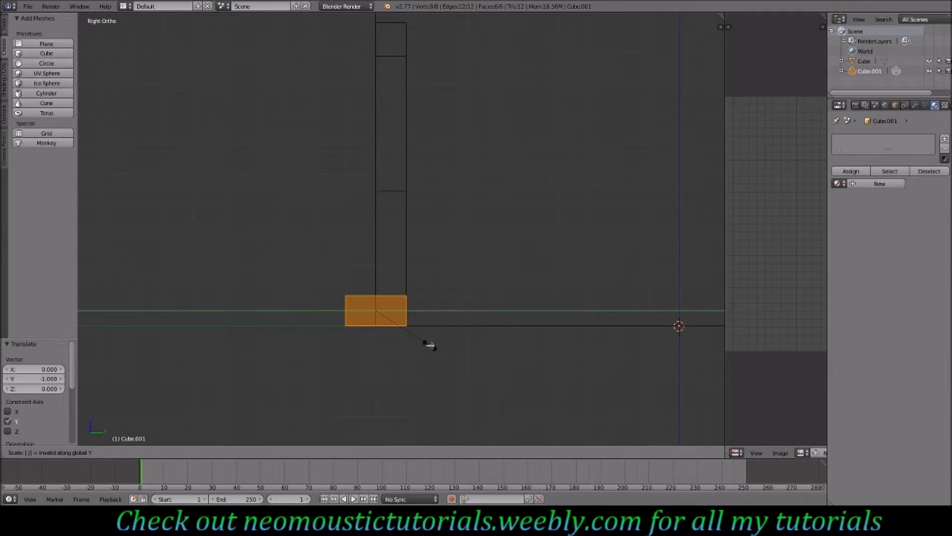
key(Return)
- Move the block 0.03 along Y so it sits against the wall
key(g)
key(y)
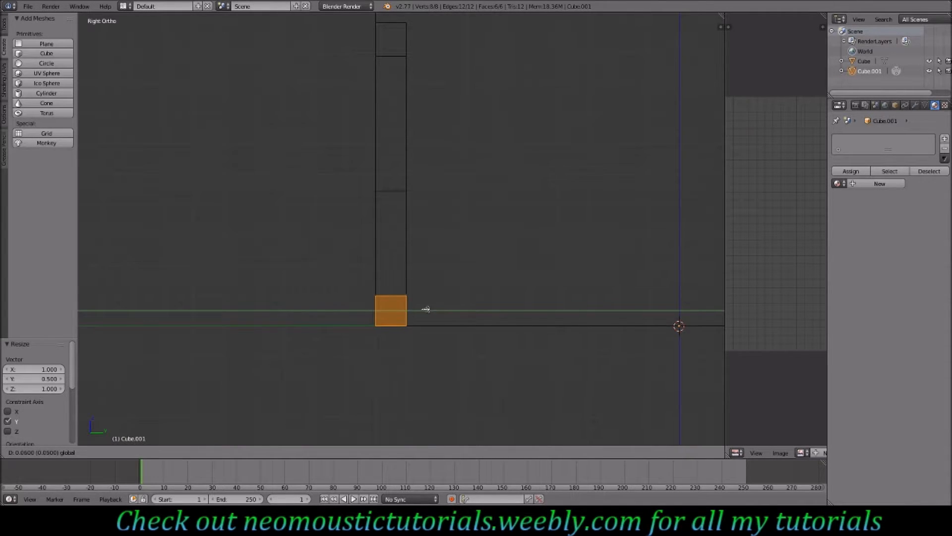
click(421, 313)
middle_drag(421, 313, 474, 306)
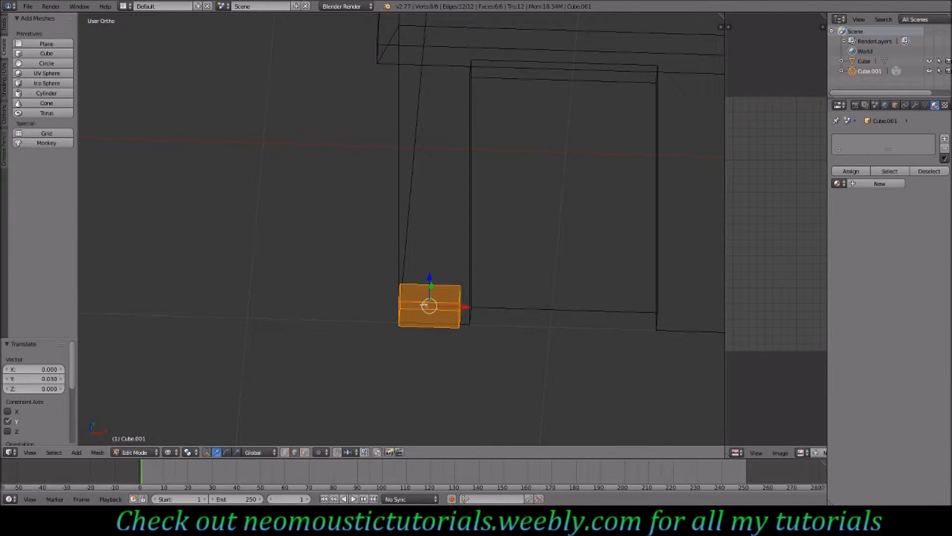
ctrl+scroll(590, 334, up, 13)
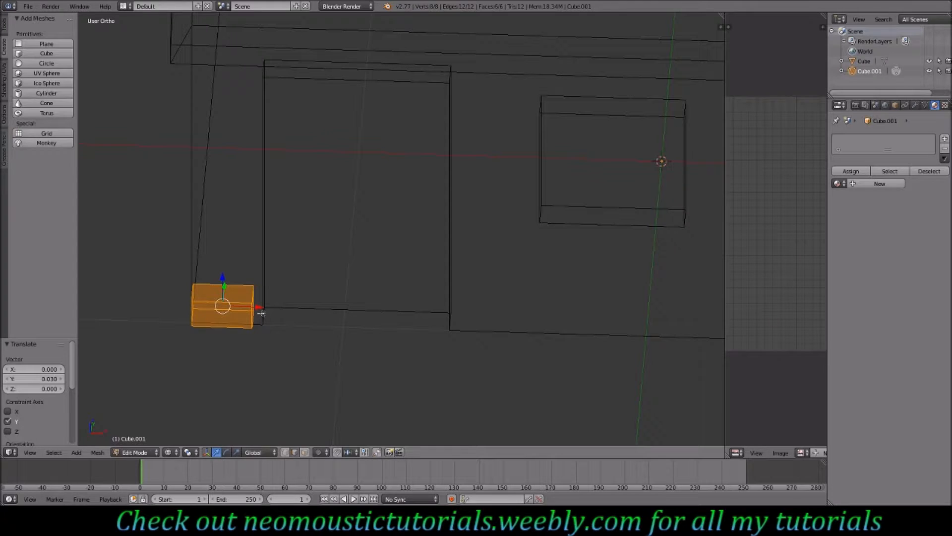
key(Tab)
key(Tab)
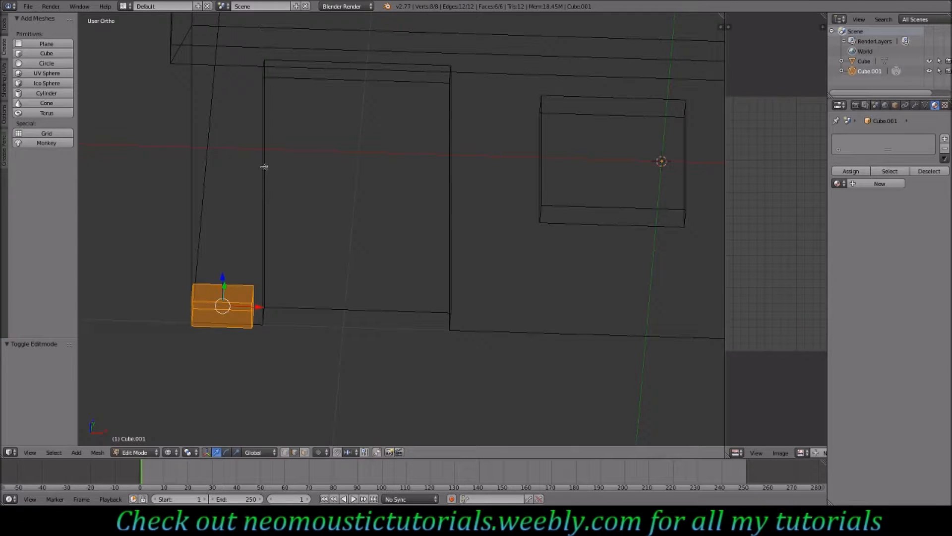
- Select the house's door side edges in Edit Mode and move them along X next to the block
middle_drag(269, 135, 256, 147)
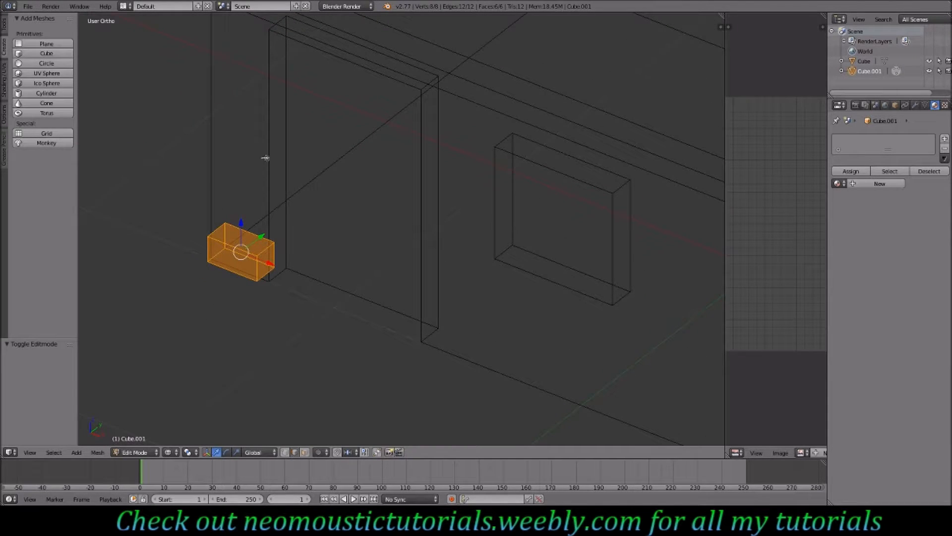
key(Tab)
right_click(269, 165)
key(Tab)
right_click(268, 167)
shift+right_click(287, 165)
shift+right_click(422, 147)
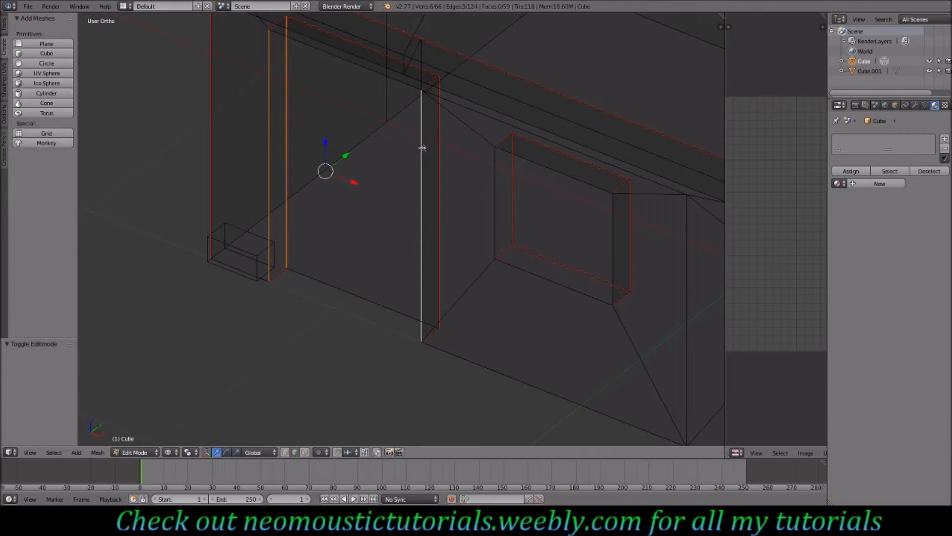
shift+right_click(442, 148)
key(KP_1)
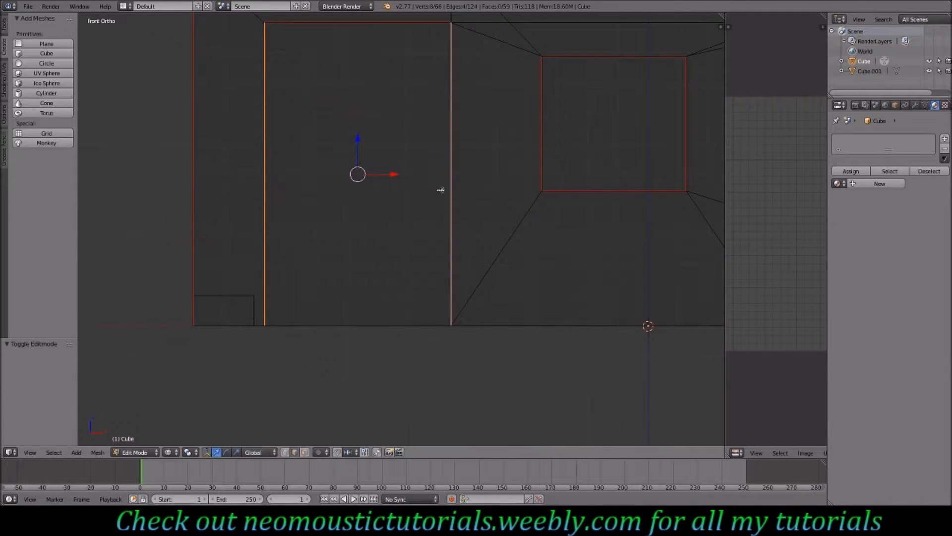
key(g)
key(x)
click(385, 177)
key(Tab)
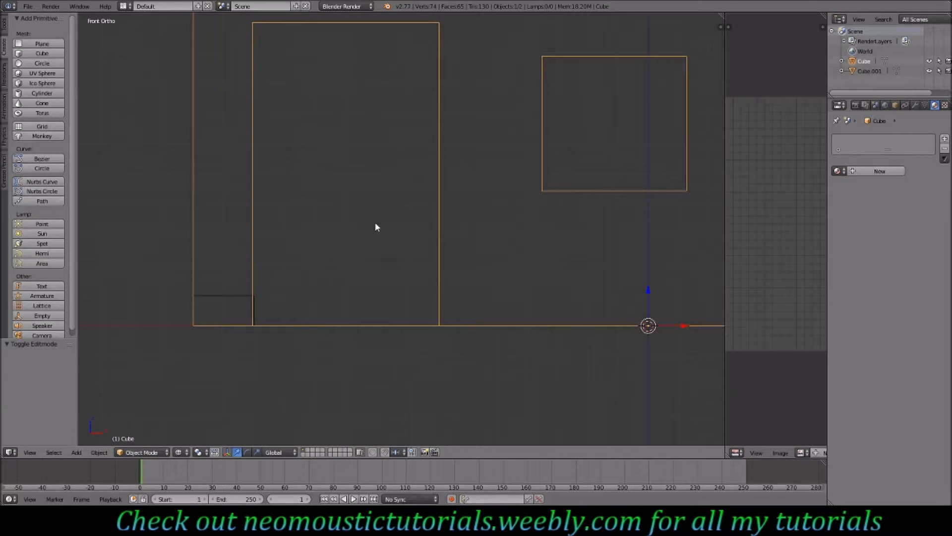
- Select the doorstep block and scale it by 1.1, then scale its mesh by 1.1 again in Edit Mode
key(z)
mouse_move(364, 204)
middle_down()
mouse_move(326, 242)
mouse_move(283, 233)
mouse_move(291, 195)
mouse_move(360, 225)
middle_up()
middle_drag(354, 267, 436, 210)
middle_drag(658, 223, 354, 258)
key(KP_7)
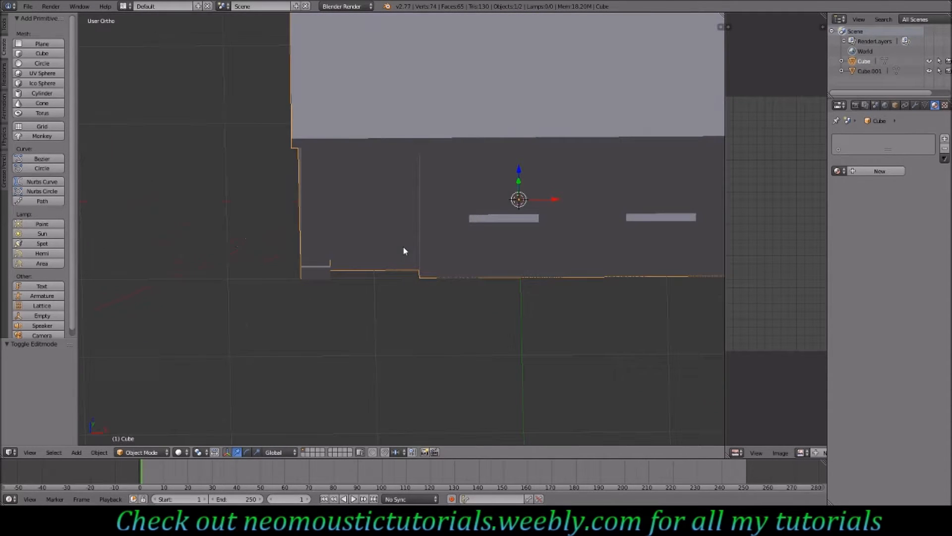
key(KP_1)
key(z)
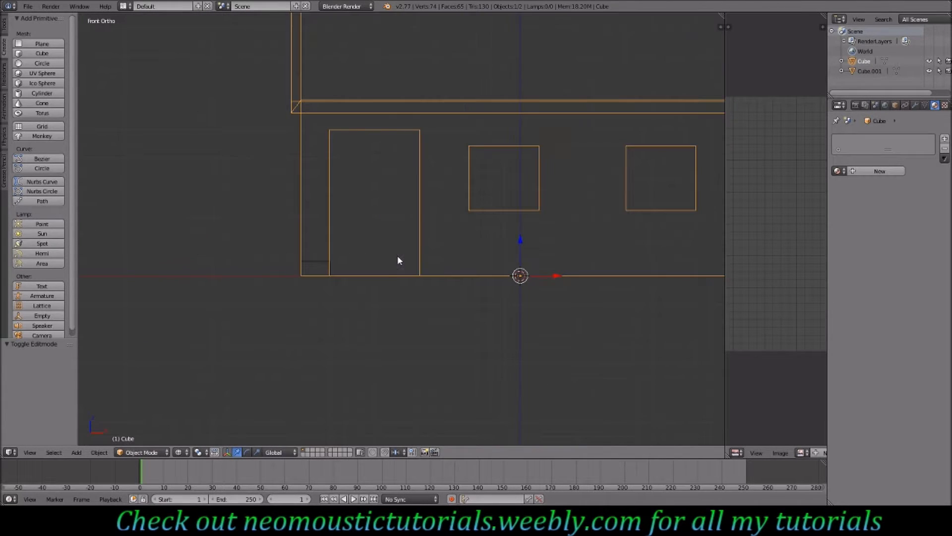
right_click(328, 266)
scroll(336, 276, up, 3)
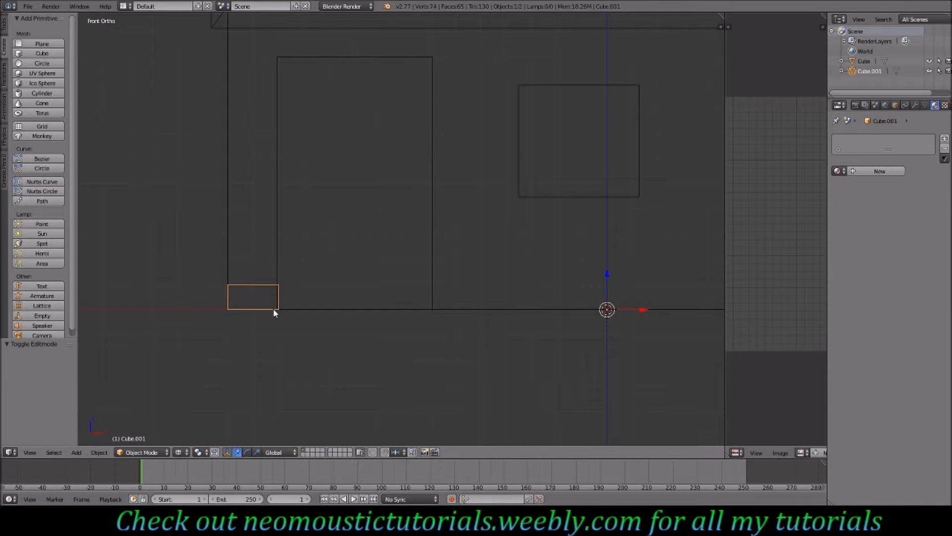
text(s1.1)
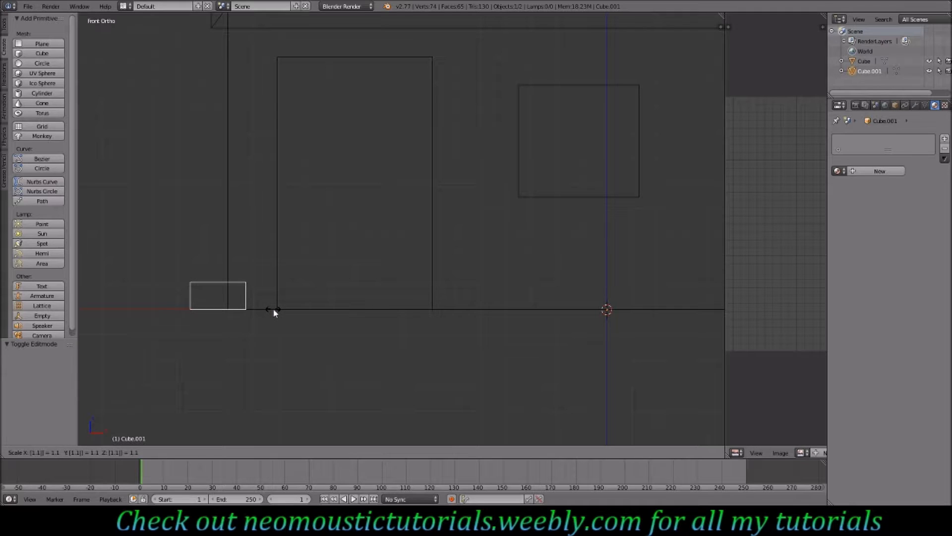
key(Return)
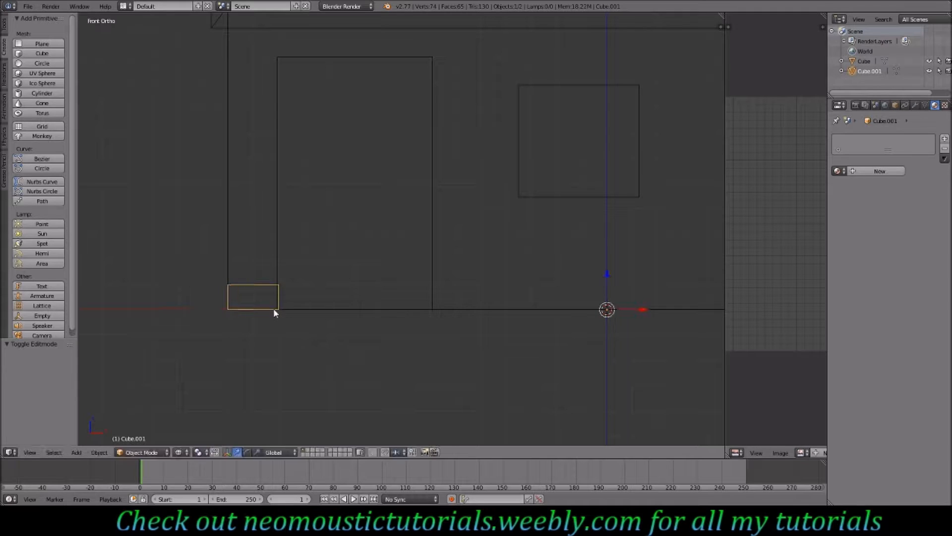
key(Tab)
text(s1.1)
key(Return)
- Add a Subdivision Surface modifier to the block
mouse_move(271, 290)
middle_down()
mouse_move(253, 291)
mouse_move(286, 293)
mouse_move(249, 304)
middle_up()
key(z)
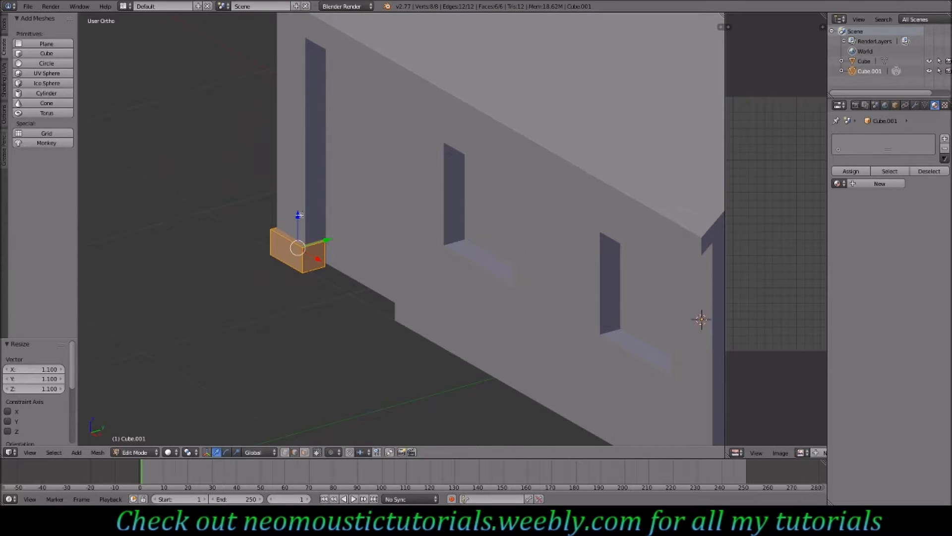
middle_drag(330, 262, 369, 268)
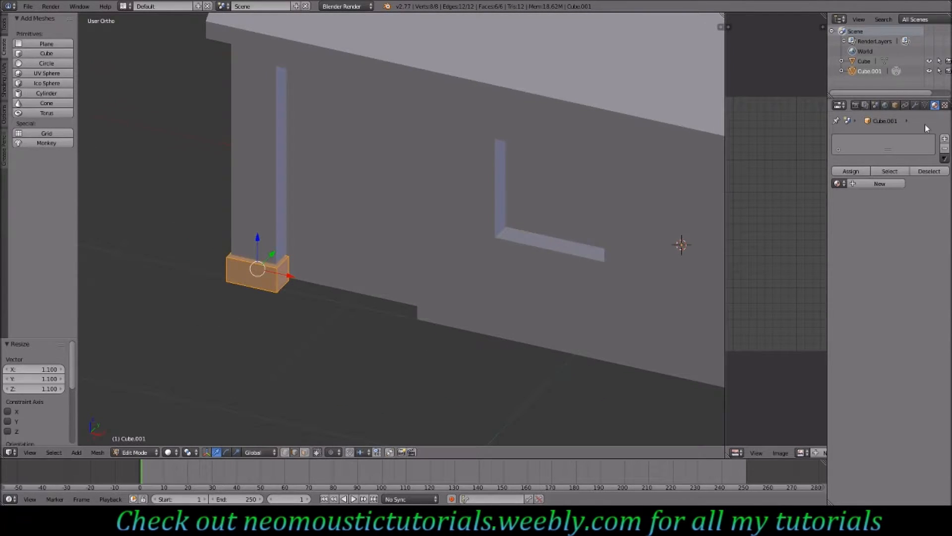
click(915, 105)
click(875, 138)
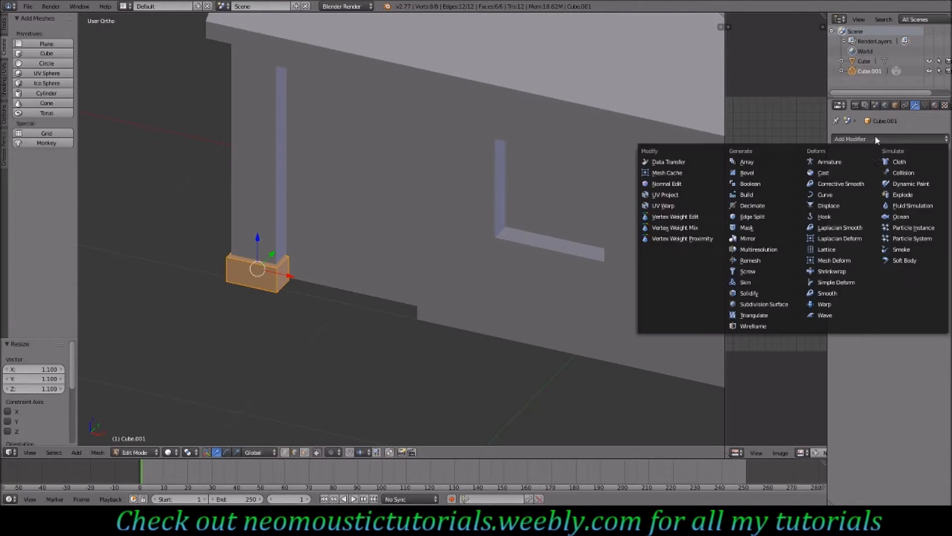
click(757, 305)
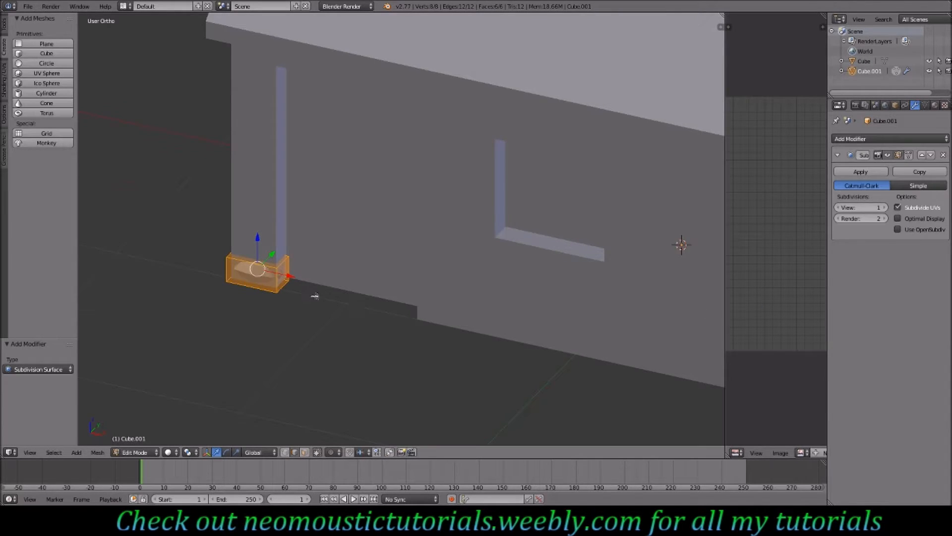
- Add two vertical loop cuts across the block's width in front view
middle_drag(325, 298, 353, 296)
key(KP_1)
key(ctrl+KP_4)
key(ctrl+KP_4)
key(ctrl+KP_4)
key(ctrl+KP_4)
key(ctrl+KP_4)
key(ctrl+KP_4)
key(ctrl+KP_4)
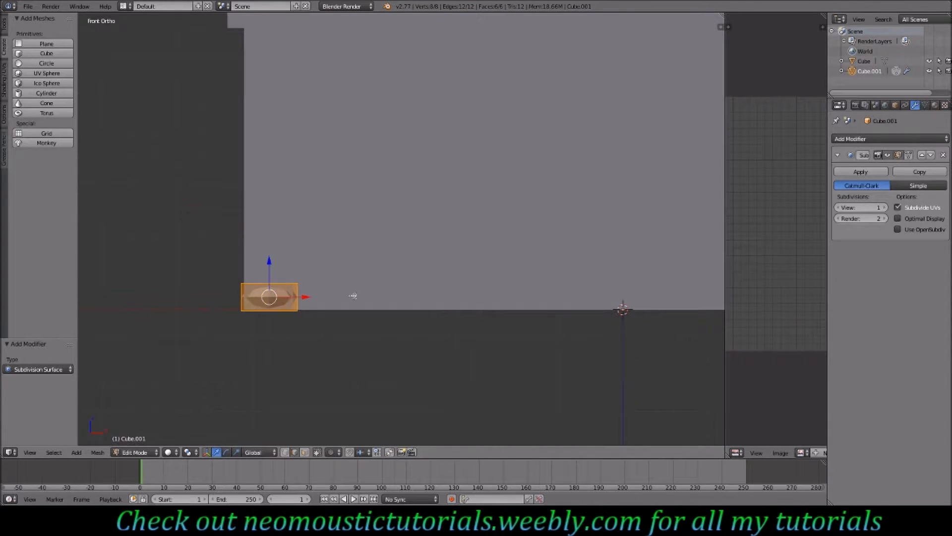
scroll(379, 299, up, 3)
scroll(380, 341, up, 1)
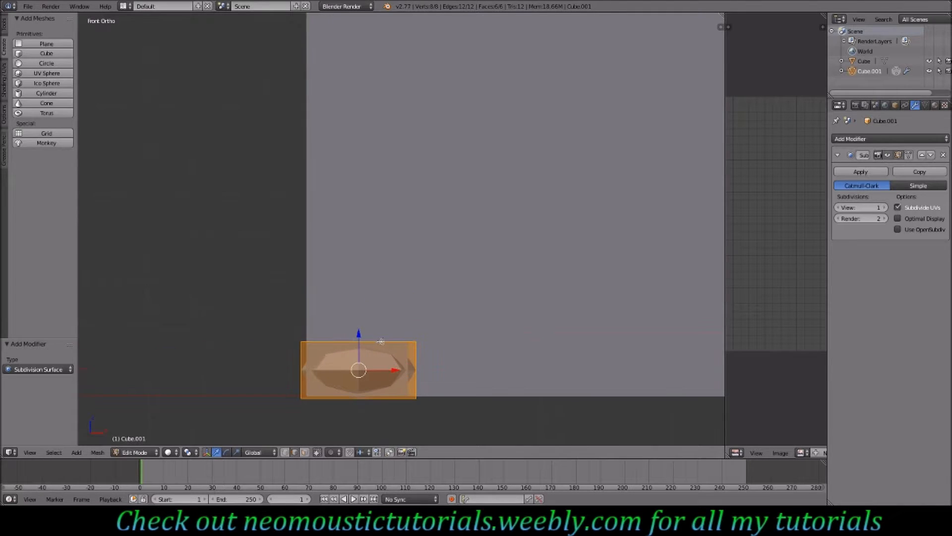
key(ctrl+r)
scroll(369, 345, up, 1)
click(369, 346)
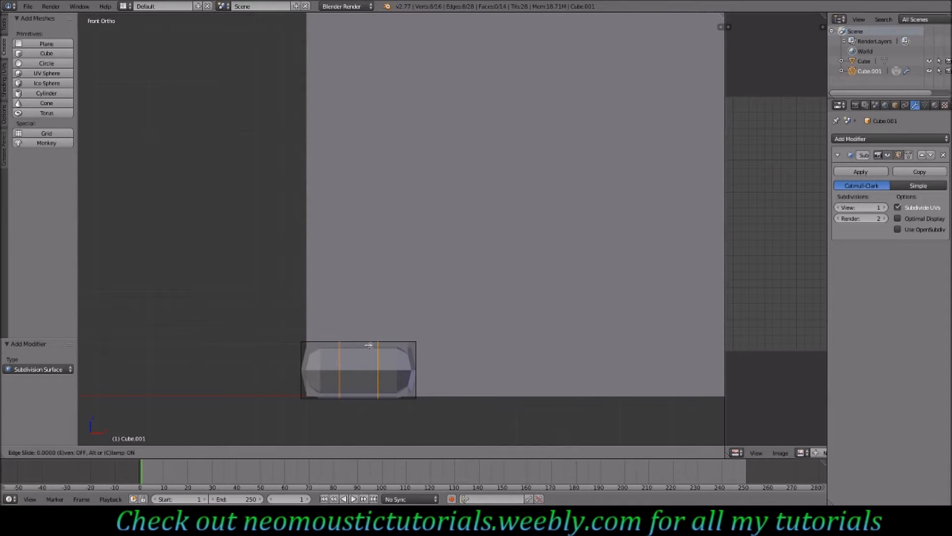
right_click(370, 396)
- Scale the new loops by 2.9 along X toward the block's ends
key(s)
key(x)
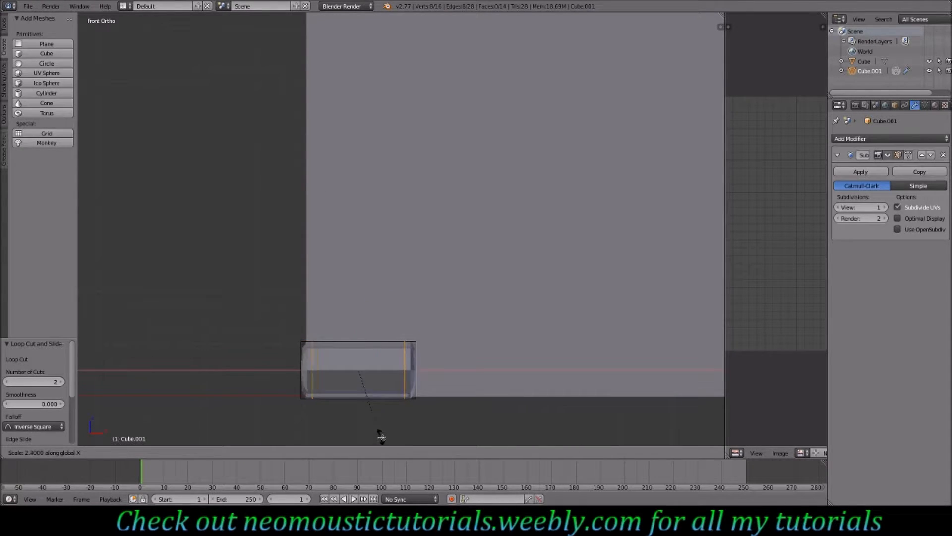
click(388, 19)
- Add two loop cuts across the block's depth
middle_drag(397, 223, 340, 288)
key(ctrl+r)
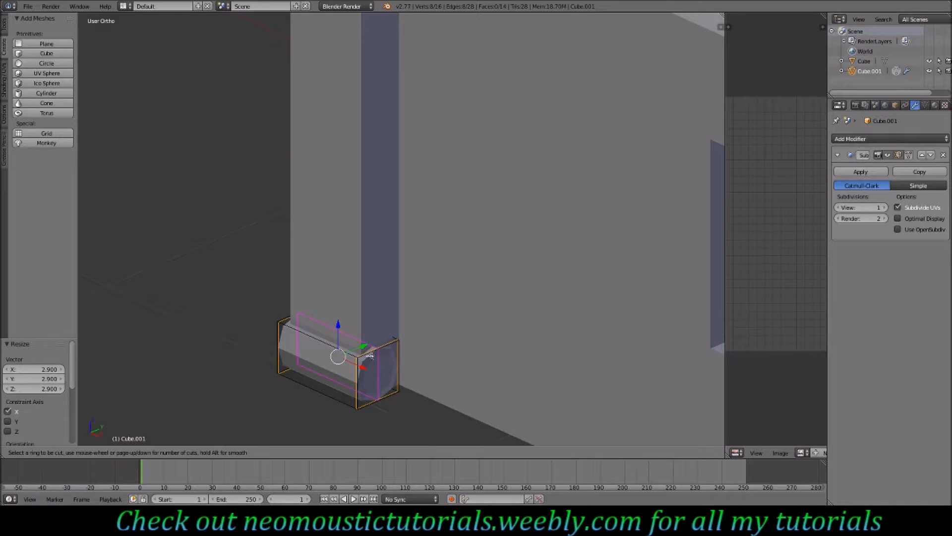
scroll(370, 355, up, 1)
click(370, 355)
right_click(370, 355)
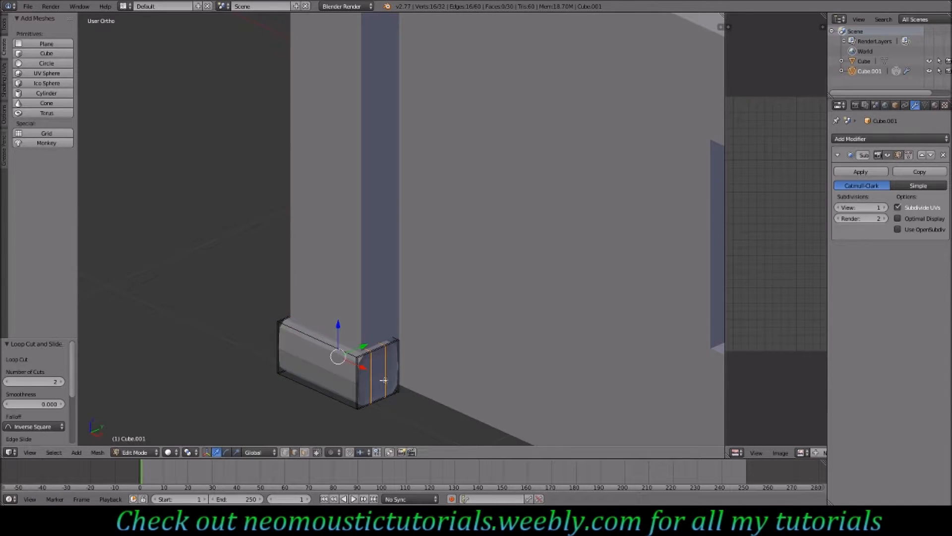
- Scale the depth loops along Y by about 2.6 toward the block's front and back
key(KP_3)
key(s)
key(y)
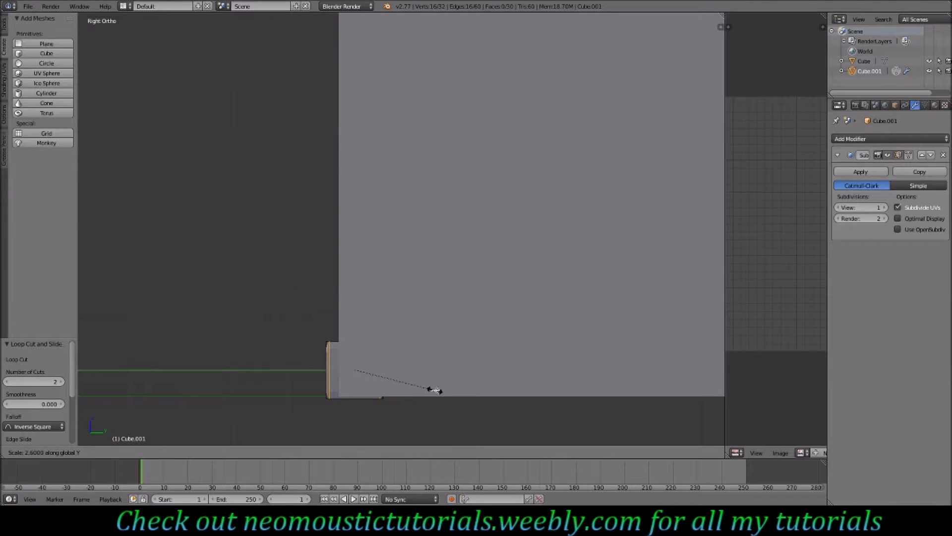
click(434, 391)
middle_drag(434, 391, 402, 368)
- Add two horizontal loop cuts around the block's height
key(ctrl+r)
scroll(406, 380, up, 1)
click(407, 380)
right_click(407, 380)
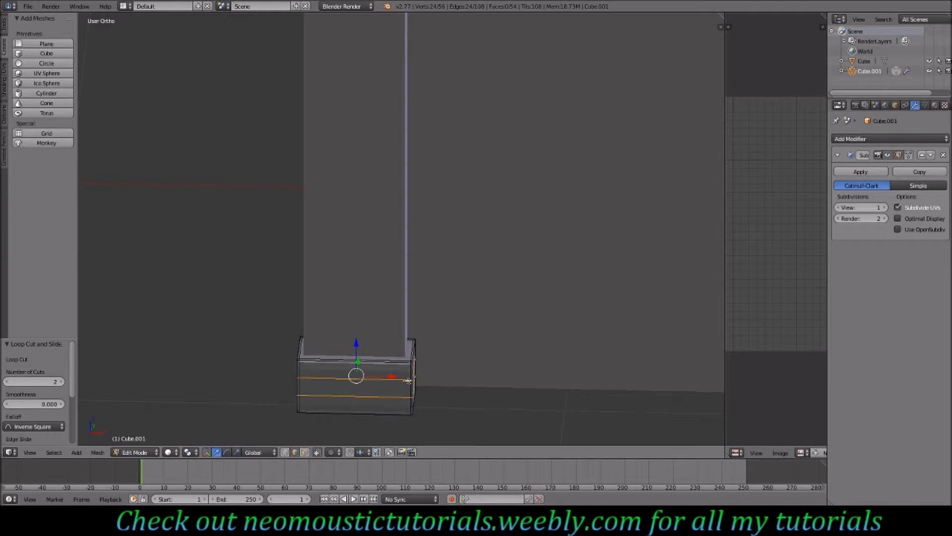
- Scale the horizontal loops by 2.7 along Z toward the top and bottom
key(KP_1)
key(s)
key(z)
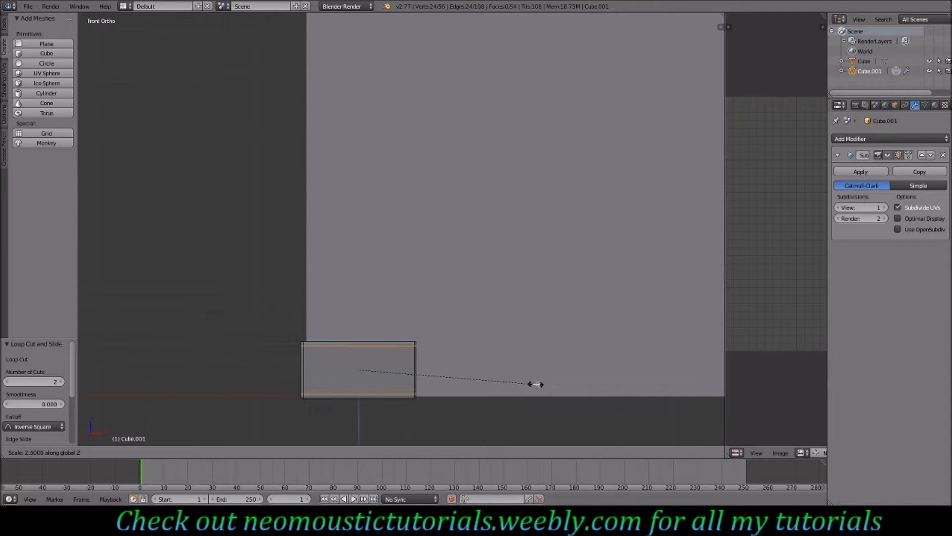
click(545, 384)
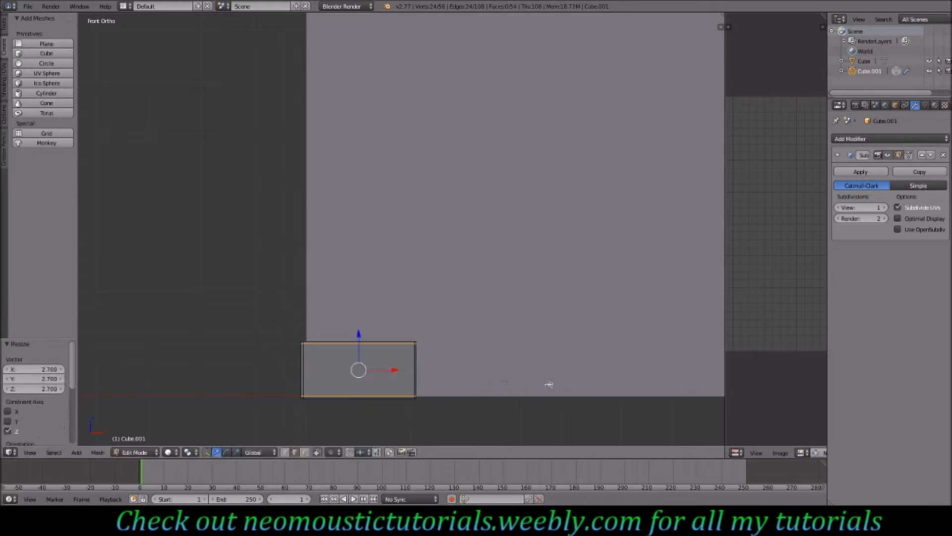
- Select the whole block mesh and move it 0.015 along Y against the wall
key(Tab)
middle_drag(462, 328, 368, 353)
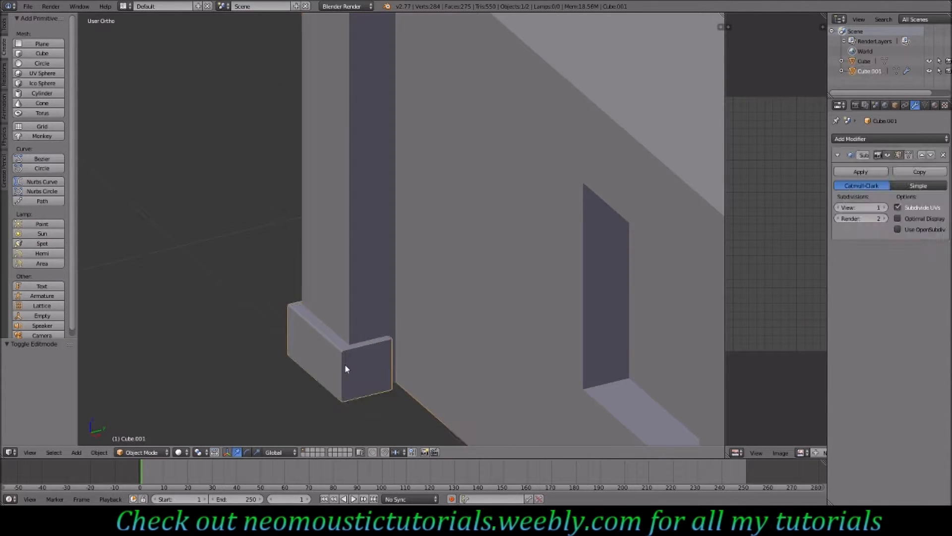
mouse_move(354, 360)
middle_down()
mouse_move(452, 356)
mouse_move(360, 369)
middle_up()
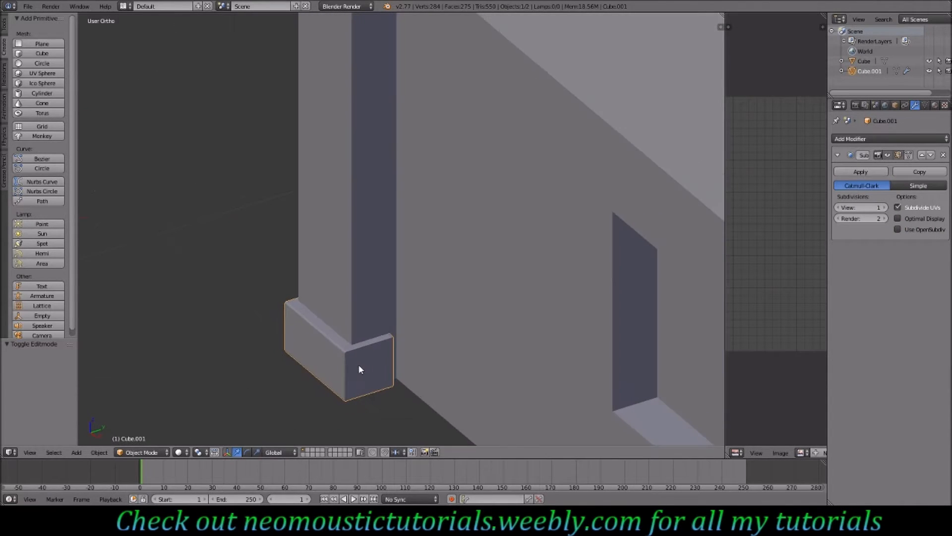
click(4, 29)
key(Tab)
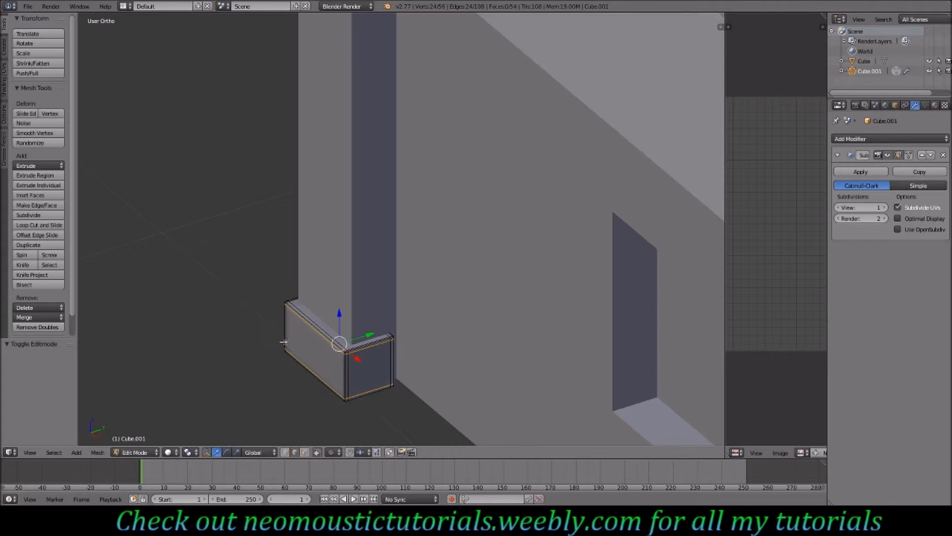
key(a)
key(a)
drag(369, 333, 376, 332)
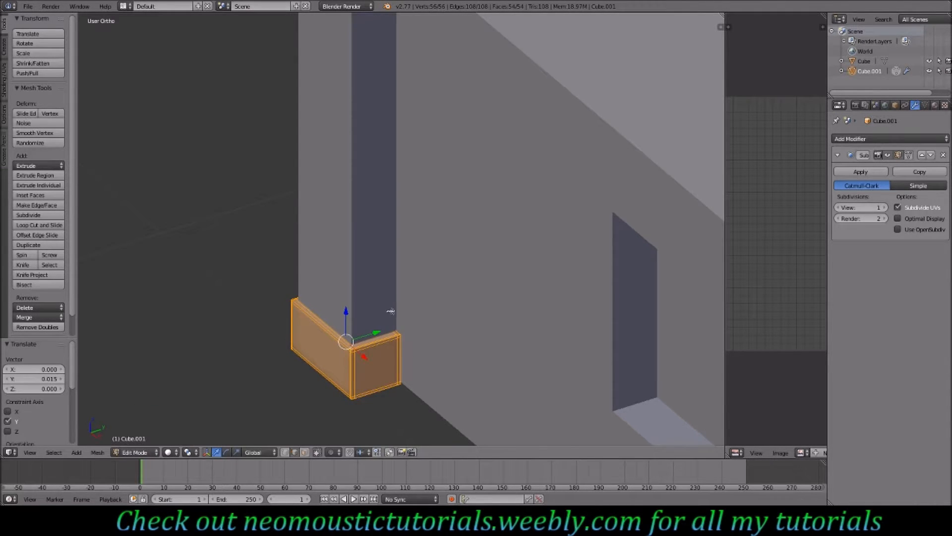
- Inspect the rounded block from the front and in the 3D view
key(KP_1)
scroll(406, 321, down, 6)
ctrl+scroll(449, 321, up, 5)
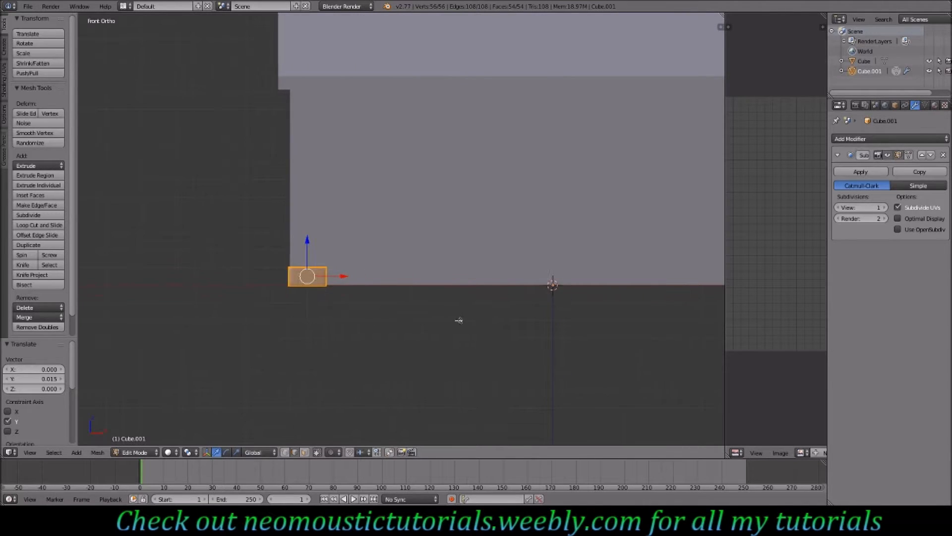
ctrl+scroll(459, 320, up, 2)
drag(295, 273, 298, 299)
key(Tab)
middle_drag(299, 301, 360, 248)
scroll(291, 258, up, 3)
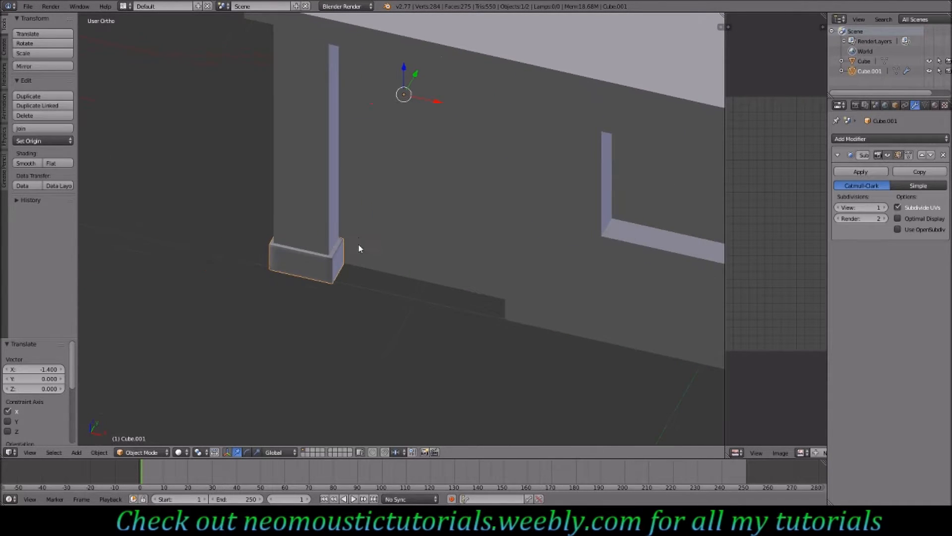
key(Tab)
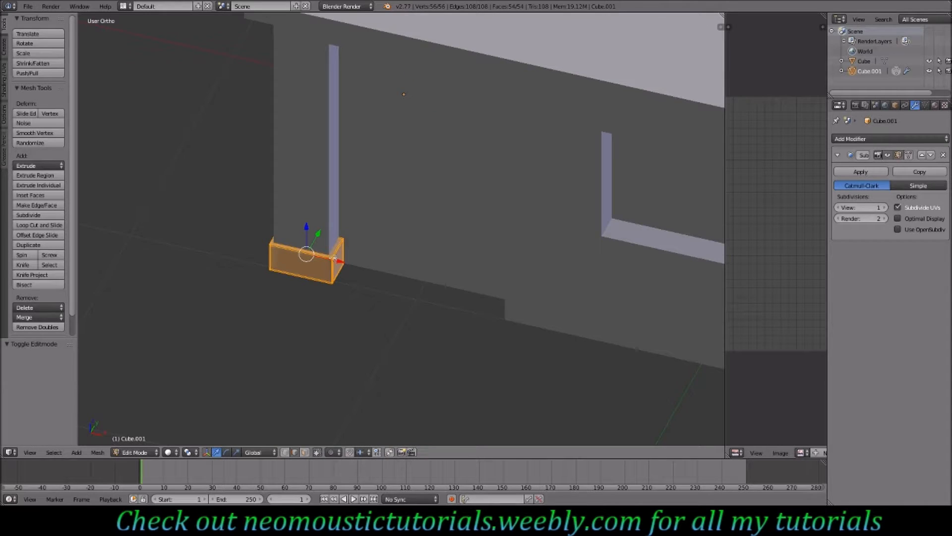
- Duplicate the block and place the copy to its right beside the door
key(KP_1)
key(z)
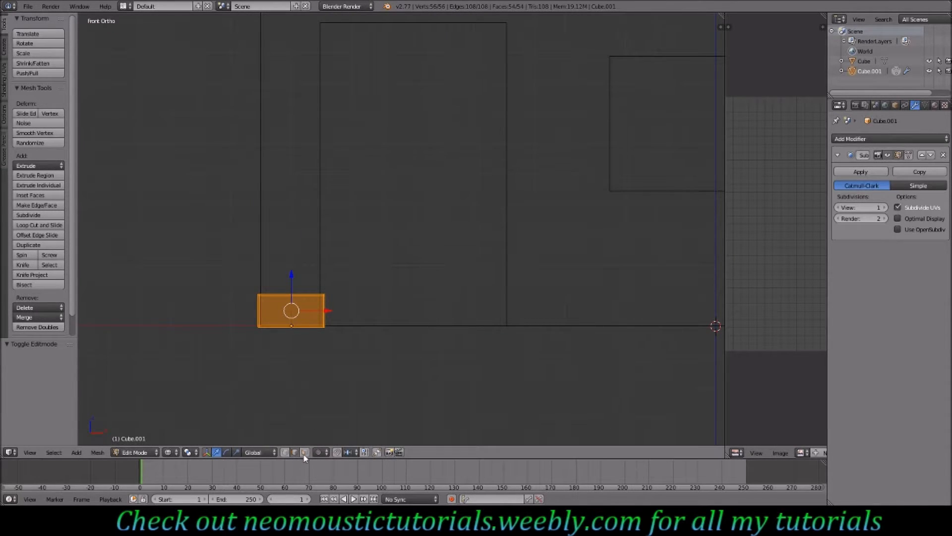
key(Tab)
key(shift+d)
click(397, 362)
key(Tab)
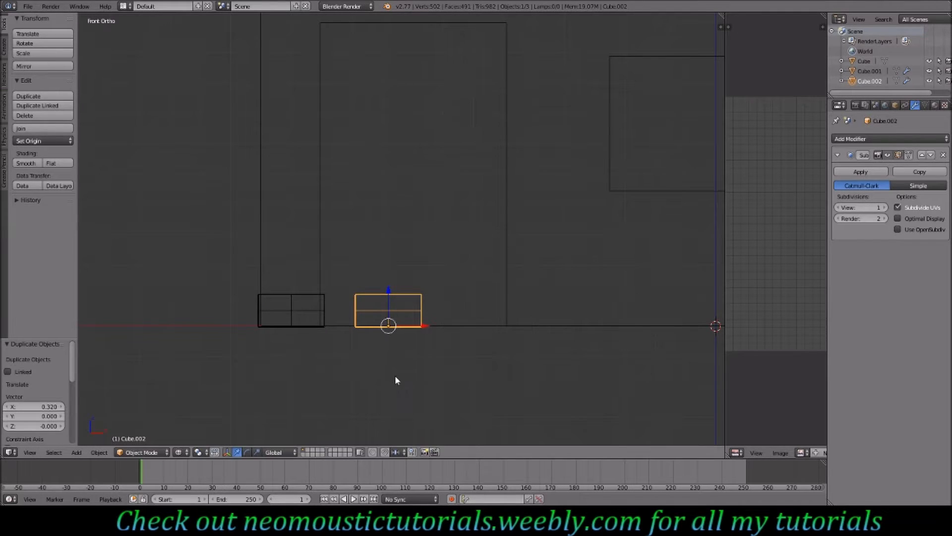
- Box-select the copy's right-side vertices and move them 0.11 along negative X to narrow it
right_click(420, 294)
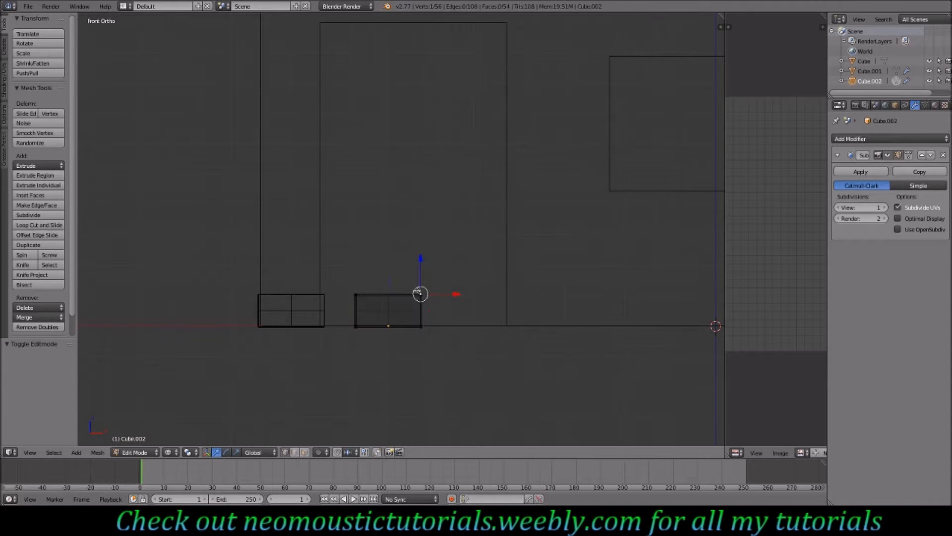
key(b)
drag(433, 281, 422, 338)
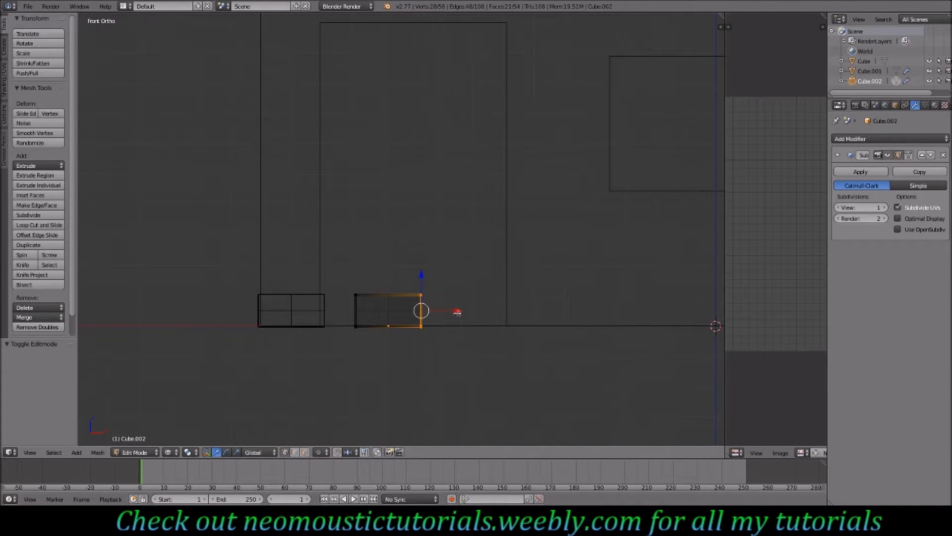
key(g)
key(x)
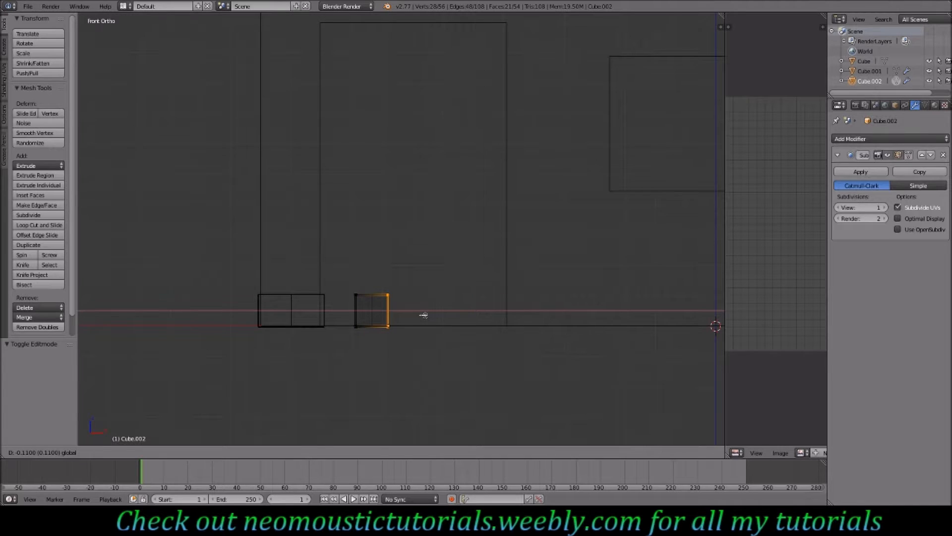
click(425, 315)
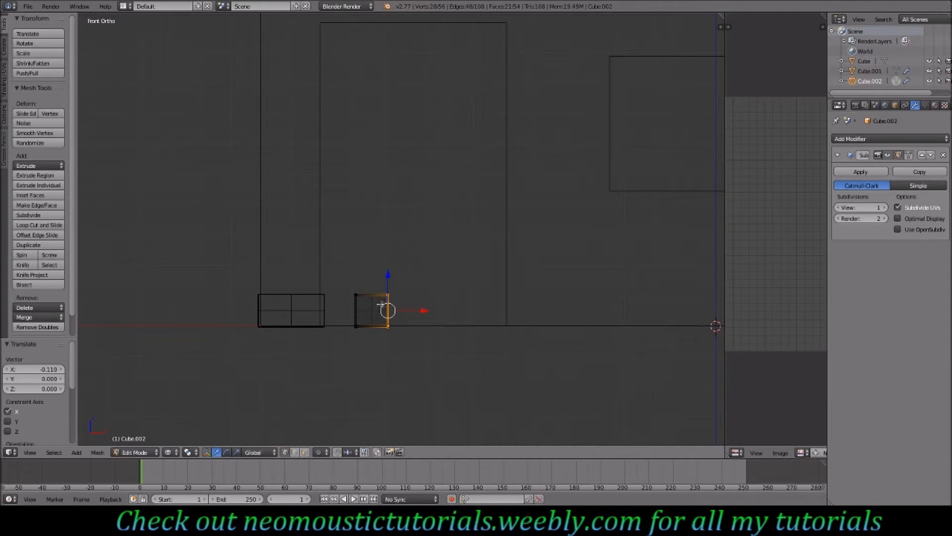
- Leave edit mode and duplicate the block twice, placing the copies as a second row on top of the wide block
key(Tab)
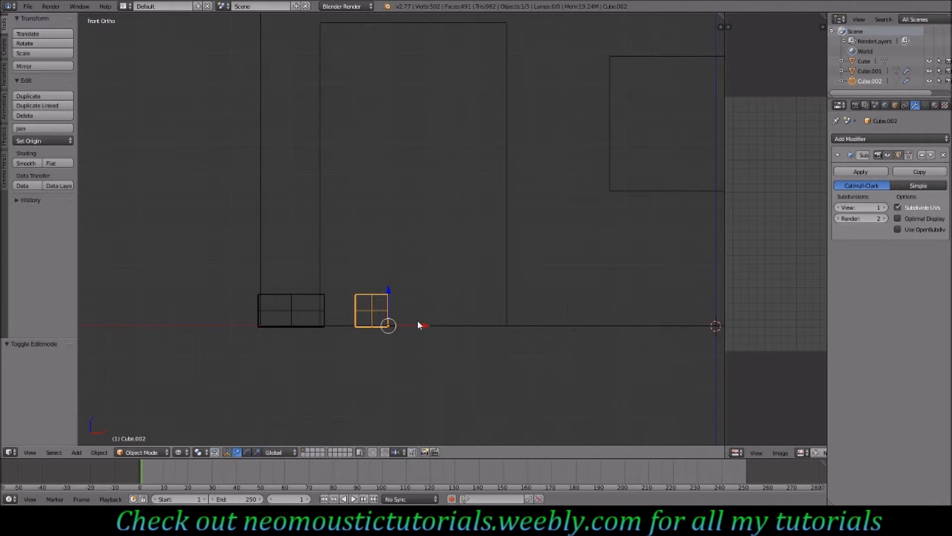
key(shift+d)
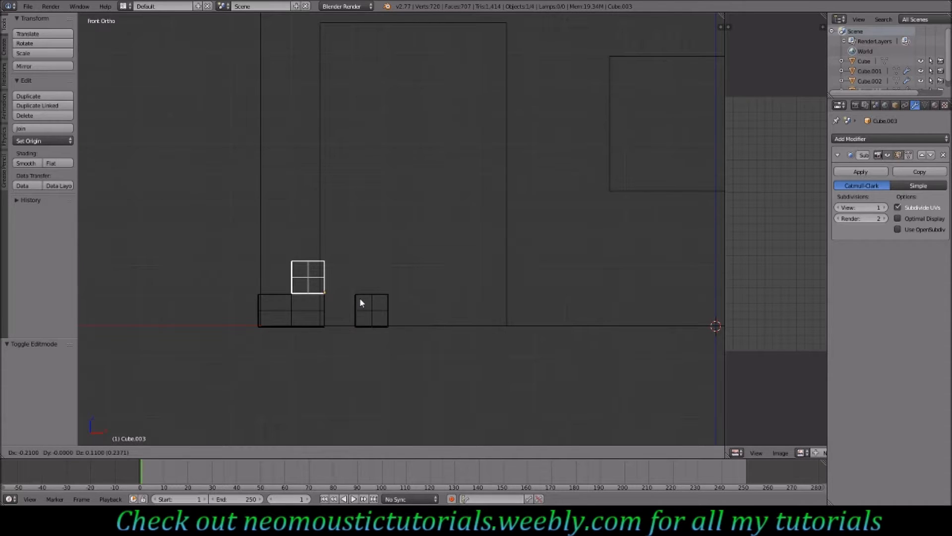
click(360, 302)
key(shift+d)
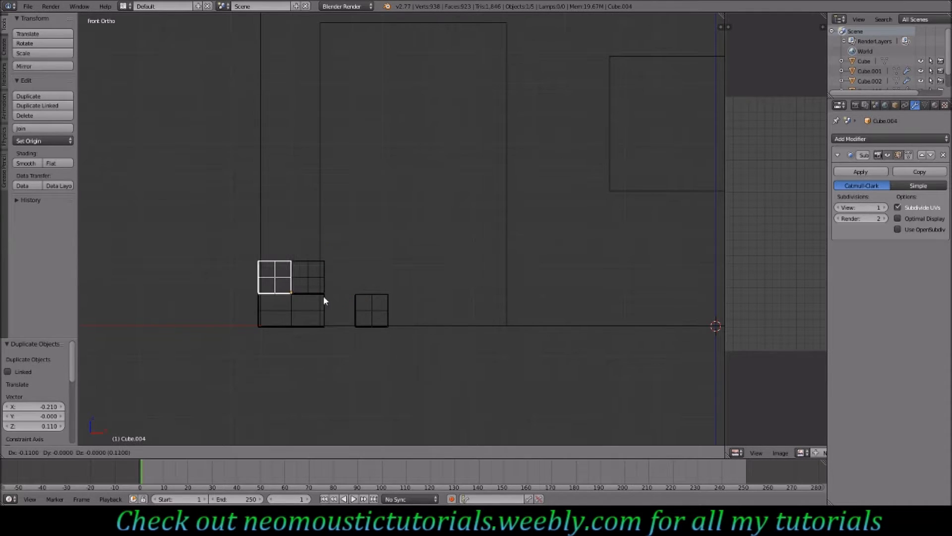
click(323, 296)
- Switch to solid shading, orbit the view, and delete the narrow block beside the door
key(z)
mouse_move(342, 282)
middle_down()
mouse_move(333, 286)
mouse_move(329, 260)
mouse_move(389, 260)
middle_up()
key(Tab)
key(Tab)
right_click(379, 297)
key(x)
click(379, 304)
- Inspect the stacked corner blocks from several angles and in front view
mouse_move(312, 281)
middle_down()
mouse_move(404, 292)
mouse_move(362, 304)
mouse_move(312, 293)
middle_up()
middle_drag(382, 278, 456, 268)
middle_drag(394, 243, 513, 168)
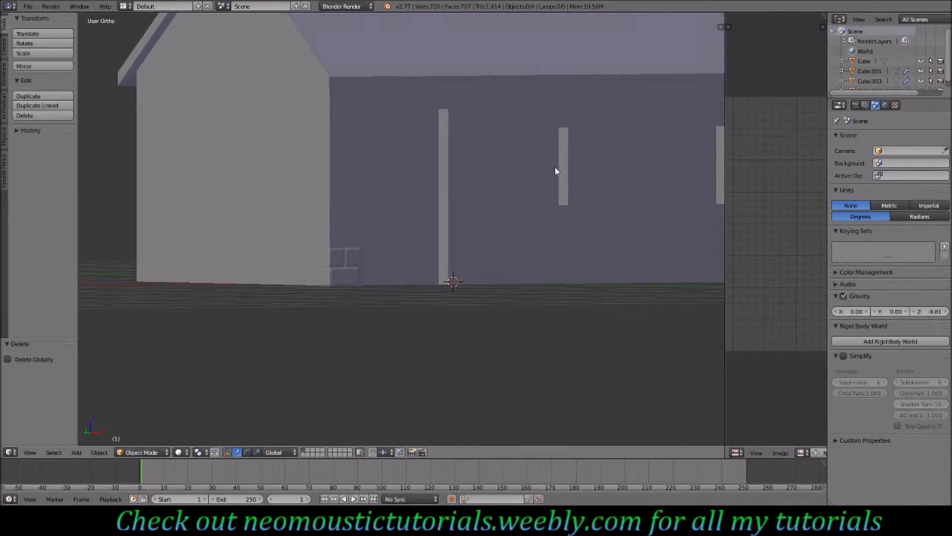
middle_drag(562, 200, 499, 190)
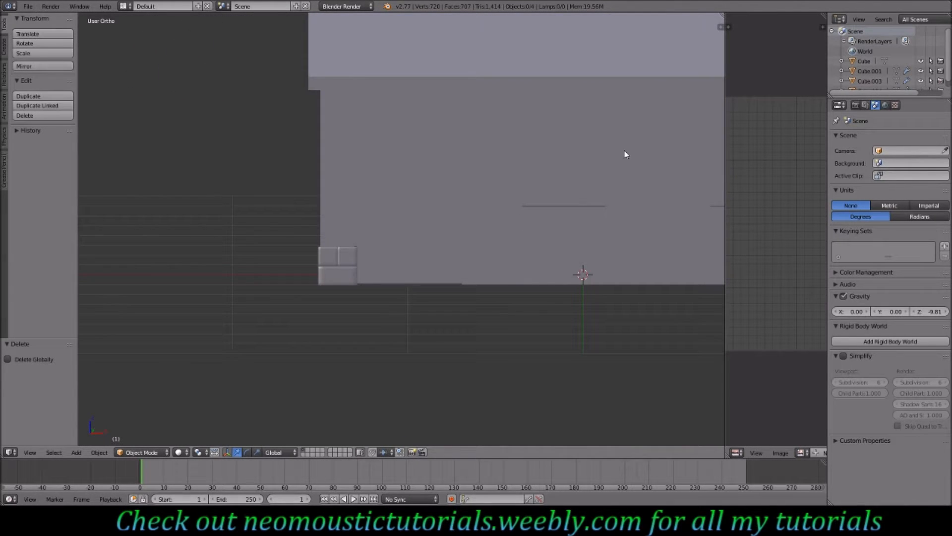
middle_drag(664, 234, 648, 220)
middle_drag(338, 170, 361, 178)
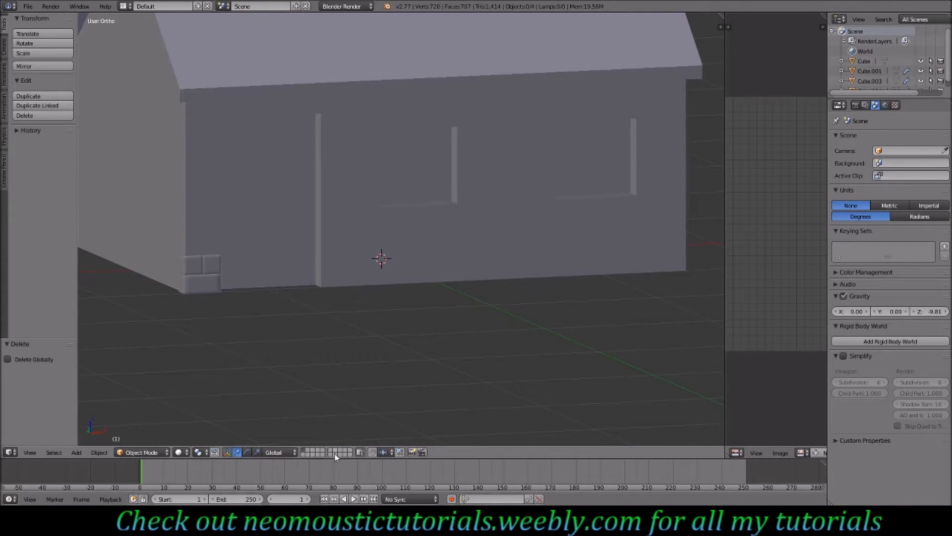
middle_drag(268, 276, 248, 278)
key(KP_1)
ctrl+scroll(248, 279, down, 6)
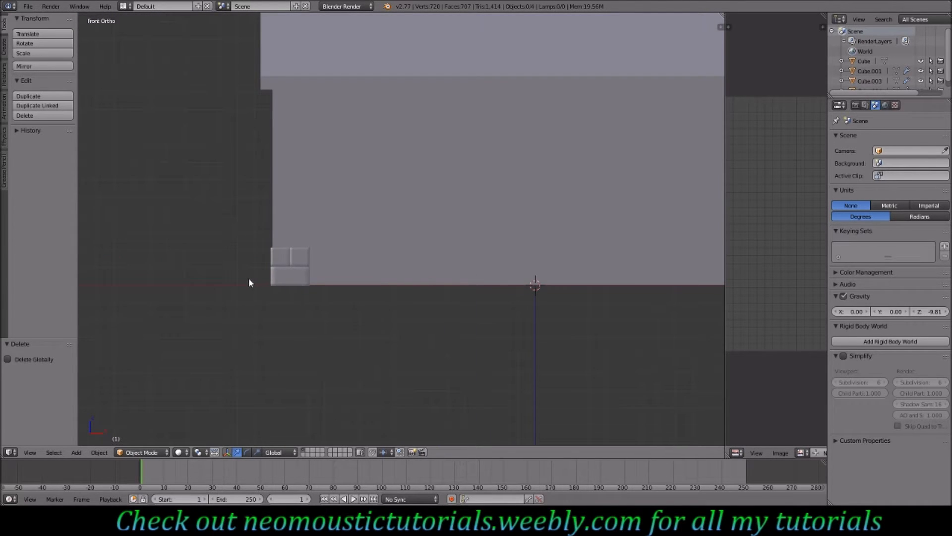
scroll(298, 271, up, 3)
ctrl+scroll(298, 270, down, 3)
mouse_move(320, 273)
middle_down()
mouse_move(311, 284)
mouse_move(323, 284)
middle_up()
- Delete the upper-left block copy above the wide block
right_click(291, 278)
key(x)
click(292, 281)
- Duplicate the wide bottom block and move the copy 0.11 left and 0.12 up onto the second row
right_click(328, 319)
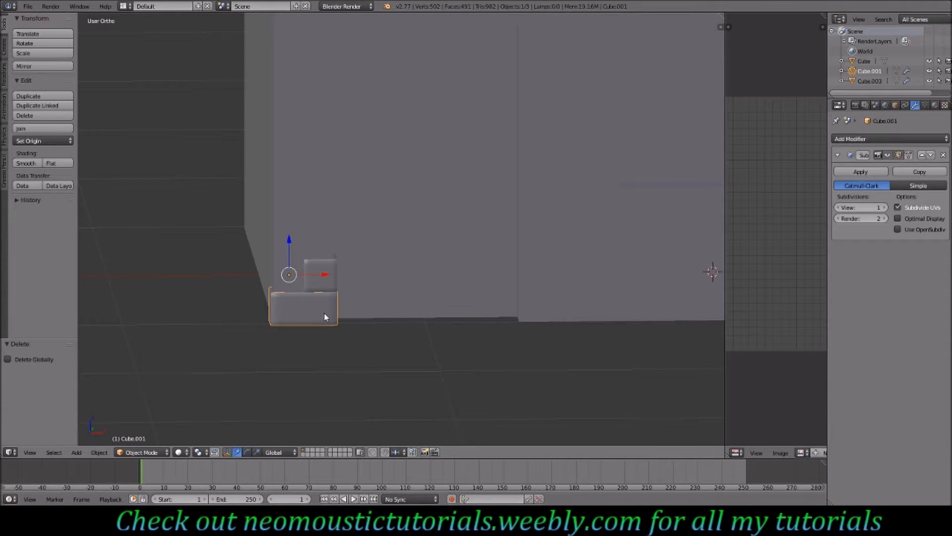
key(shift+d)
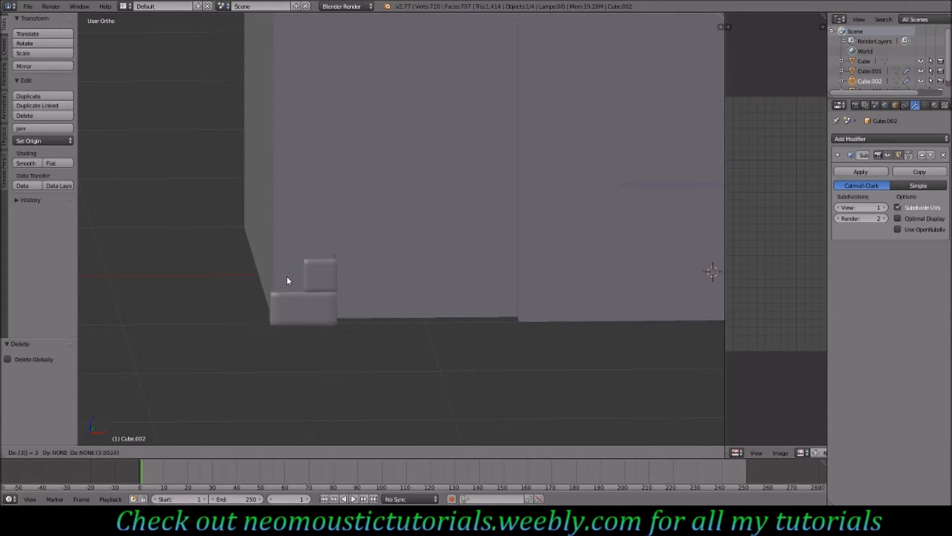
click(286, 275)
key(KP_3)
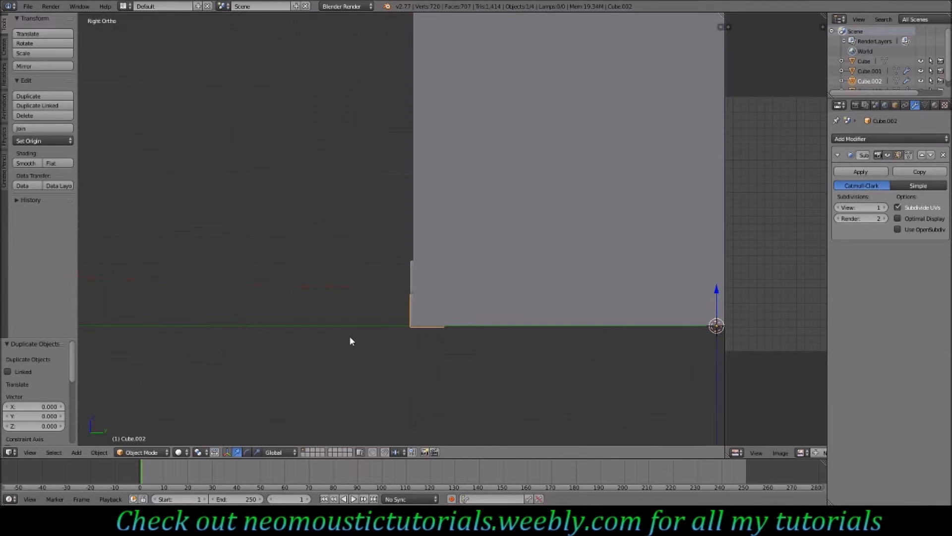
key(KP_1)
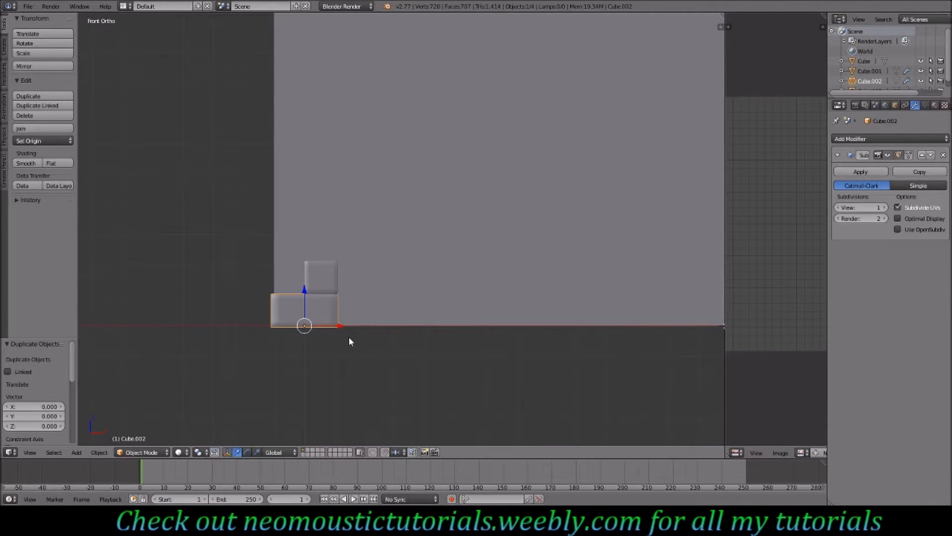
key(g)
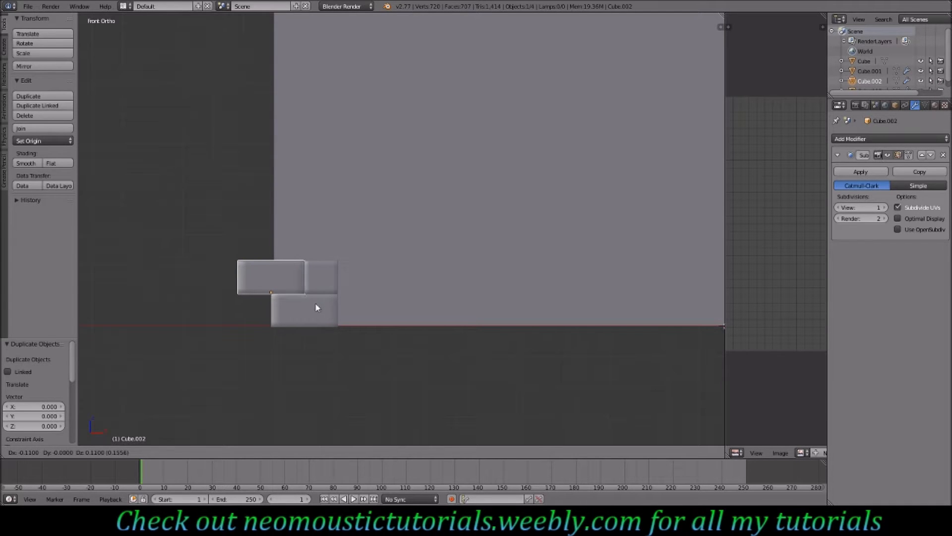
click(318, 303)
- Rotate the copied block 90 degrees around the Z axis
key(r)
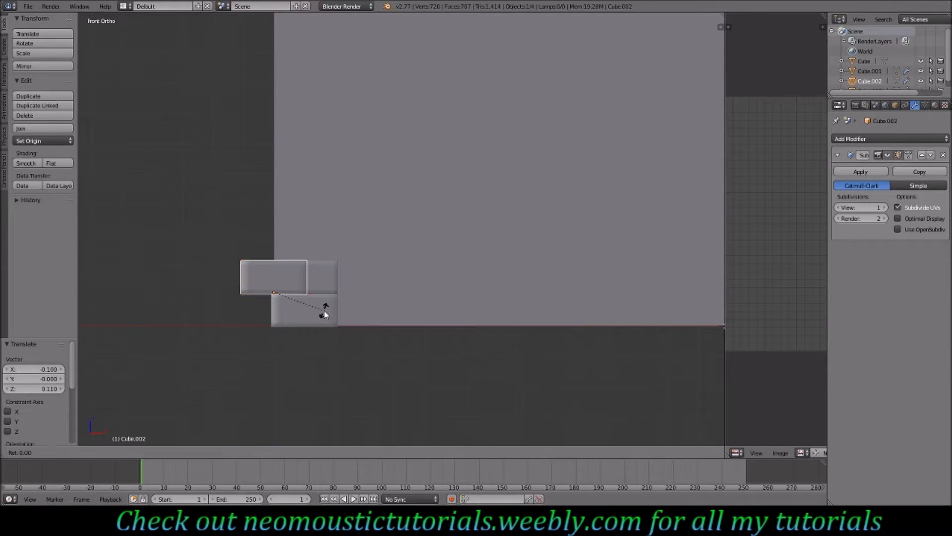
key(z)
key(9)
key(0)
key(Return)
- Move the rotated block along Y to 0.1 so it sits against the side wall at the corner
middle_drag(308, 310, 395, 243)
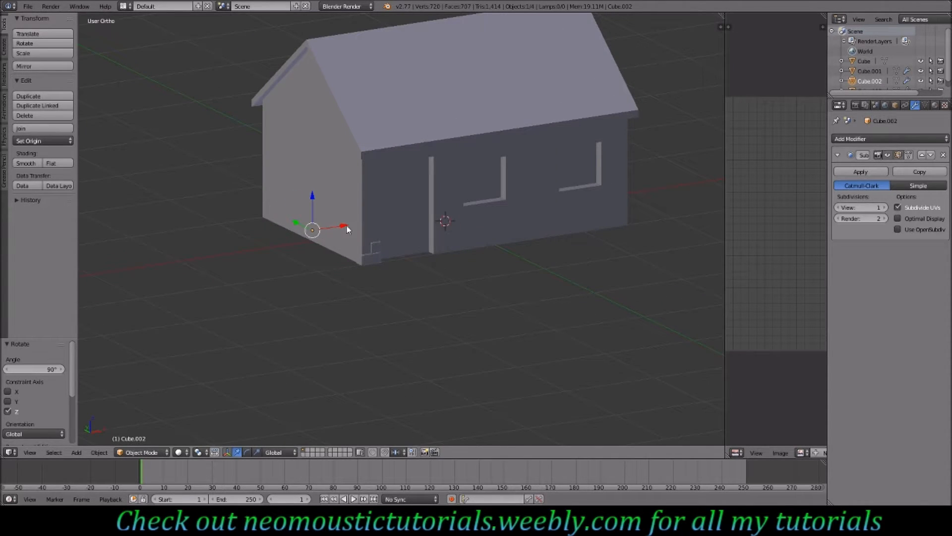
drag(347, 228, 309, 242)
drag(251, 250, 275, 255)
drag(215, 236, 239, 253)
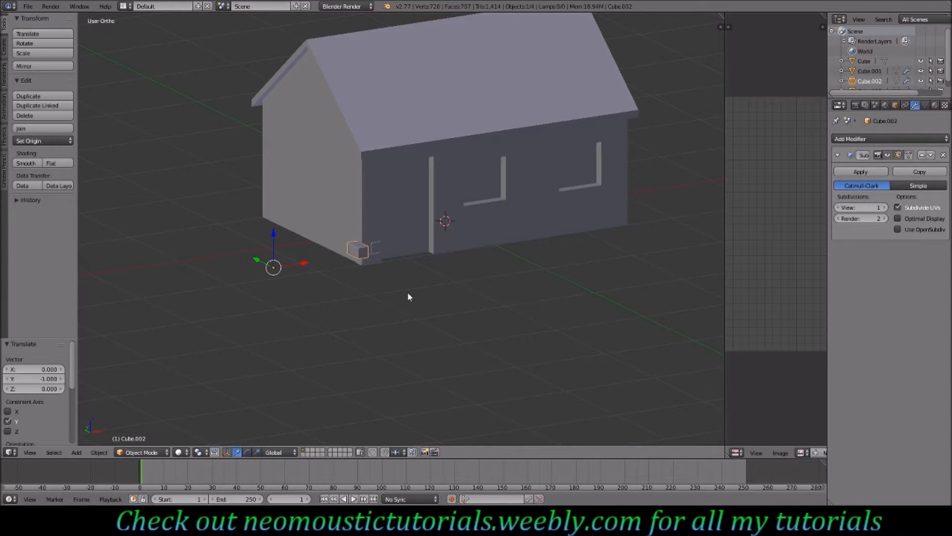
key(KP_1)
key(ctrl+KP_1)
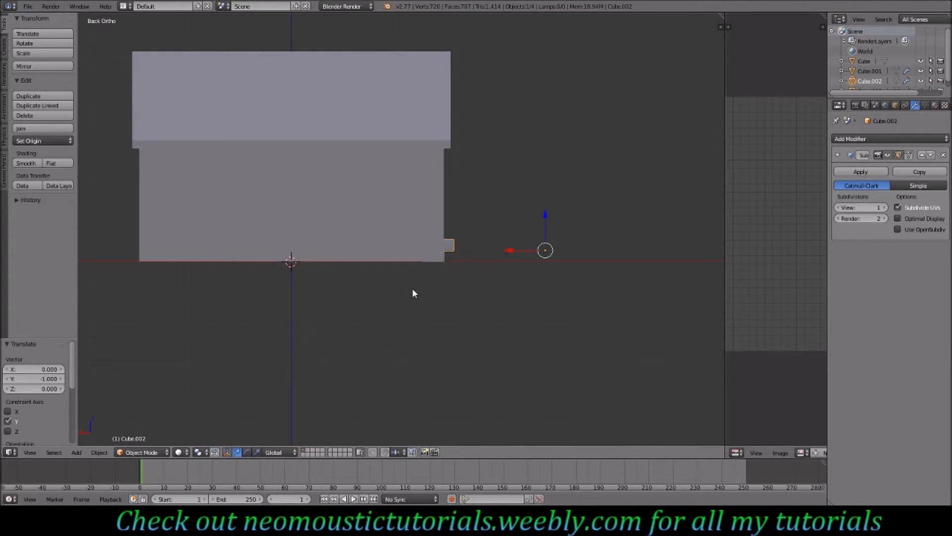
key(ctrl+KP_3)
scroll(408, 278, up, 6)
drag(351, 321, 301, 318)
middle_drag(464, 310, 431, 318)
key(KP_3)
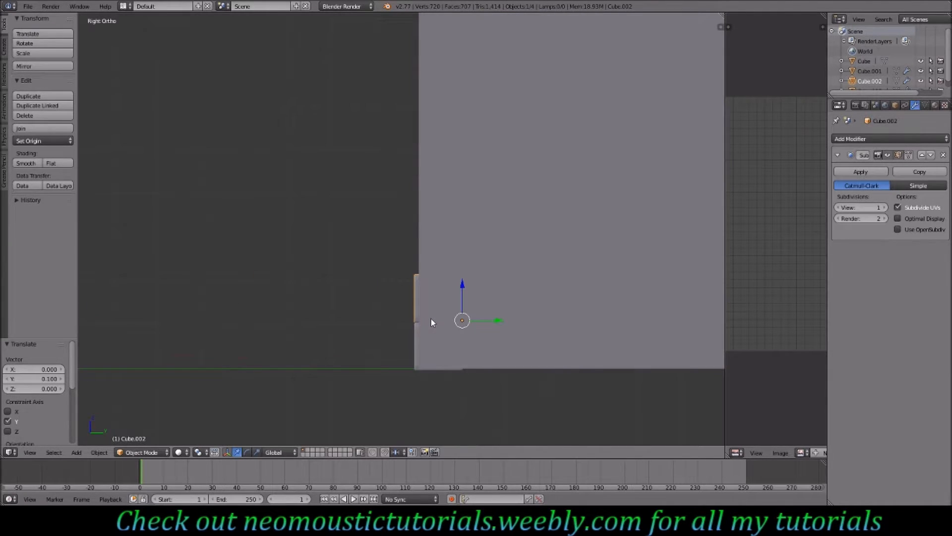
- Move the rotated block 0.09 along X to line up beside the upper block
key(KP_1)
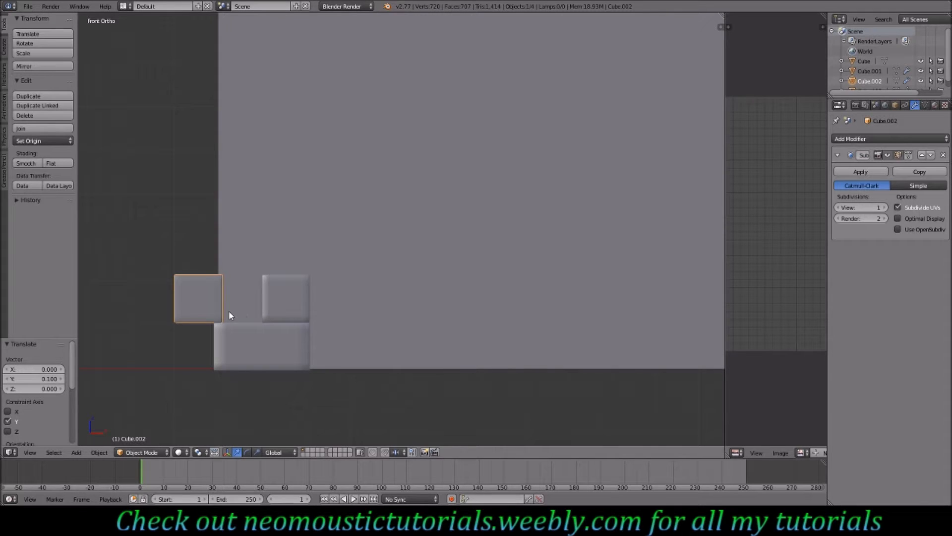
key(g)
key(x)
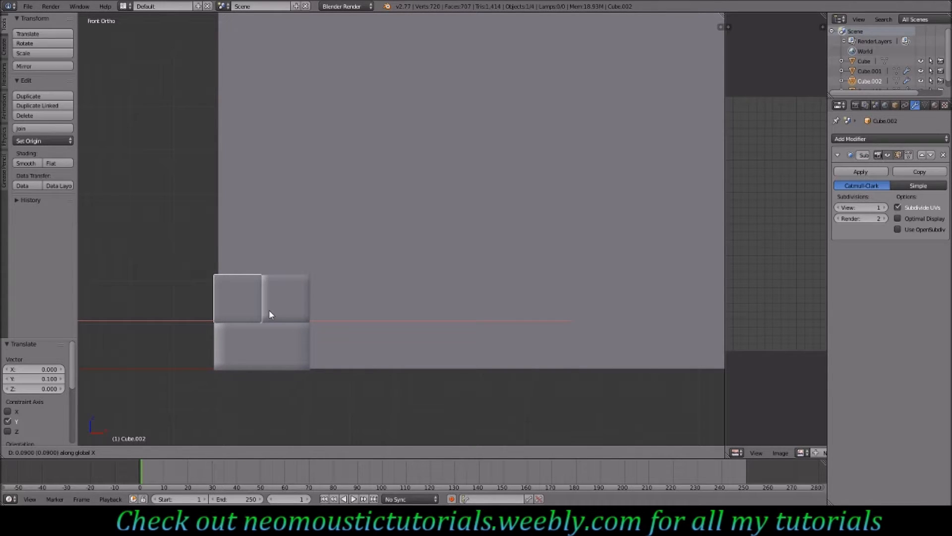
click(270, 315)
- Inspect the corner blocks from different angles in the 3D view
key(Tab)
key(Tab)
middle_drag(267, 251, 332, 292)
scroll(332, 289, down, 1)
middle_drag(259, 274, 318, 268)
middle_drag(415, 273, 317, 267)
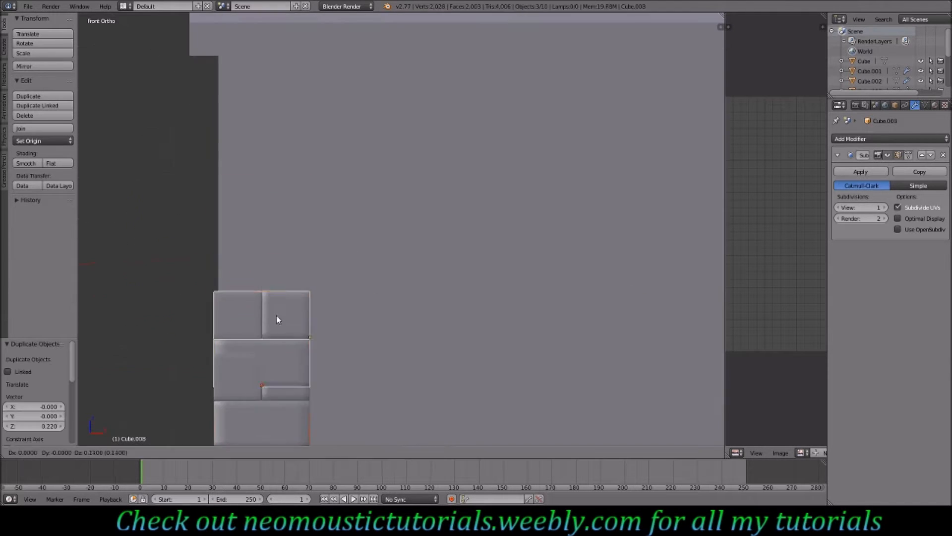
middle_drag(276, 319, 395, 321)
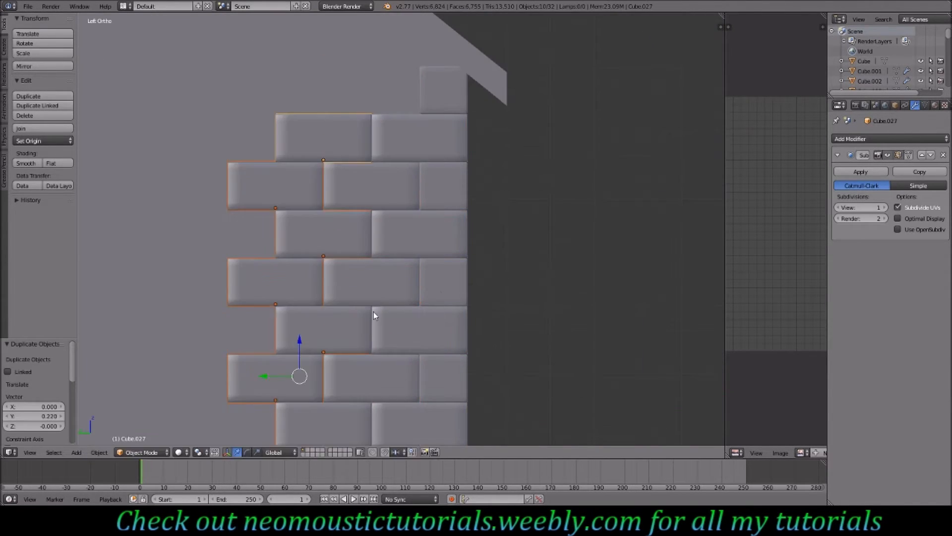
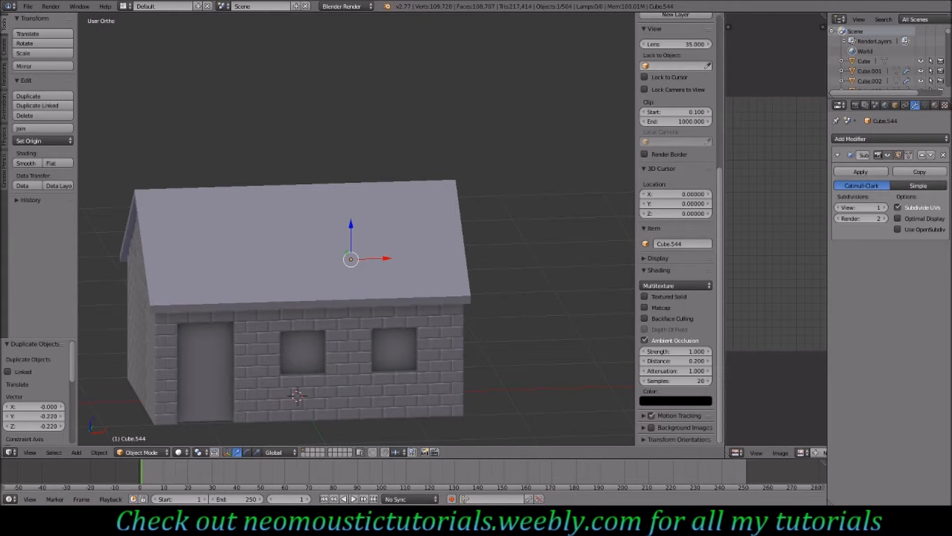
- Select the low-poly house object and enlarge the 3D view by hiding the sidebar and merging away the side editor
middle_drag(300, 232, 321, 301)
middle_drag(275, 247, 321, 273)
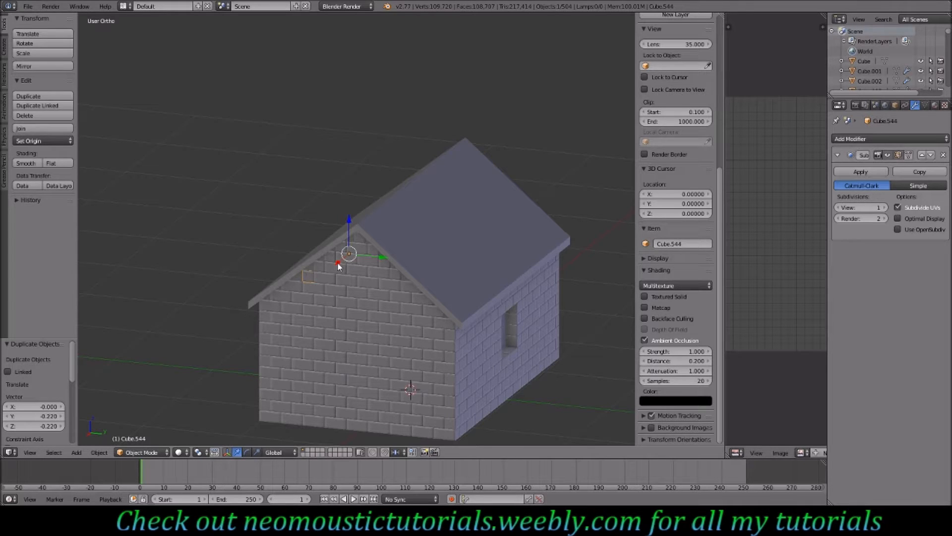
middle_drag(335, 264, 361, 286)
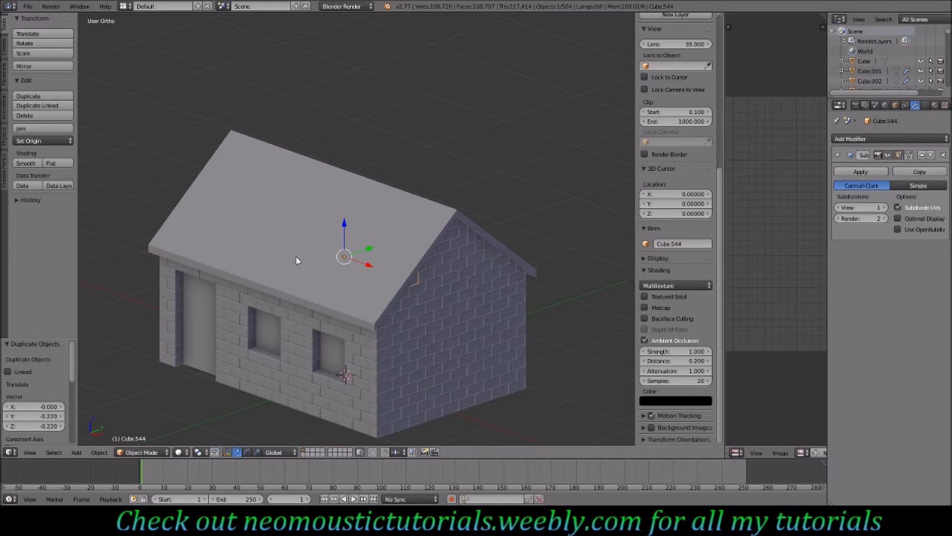
middle_drag(297, 260, 334, 261)
right_click(369, 275)
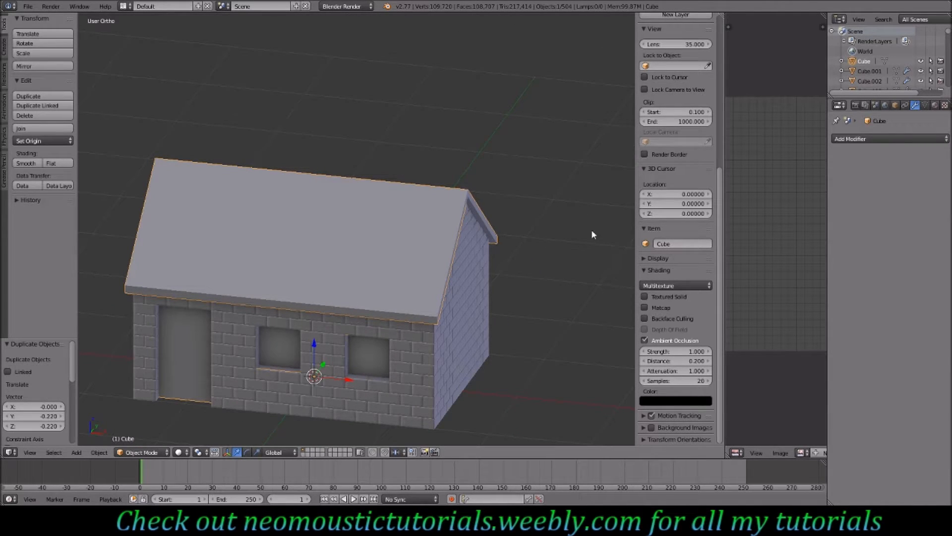
key(n)
drag(723, 16, 774, 74)
- Export the selected low-poly house as an OBJ file named Houselp.obj to the Desktop with Selection Only
click(27, 6)
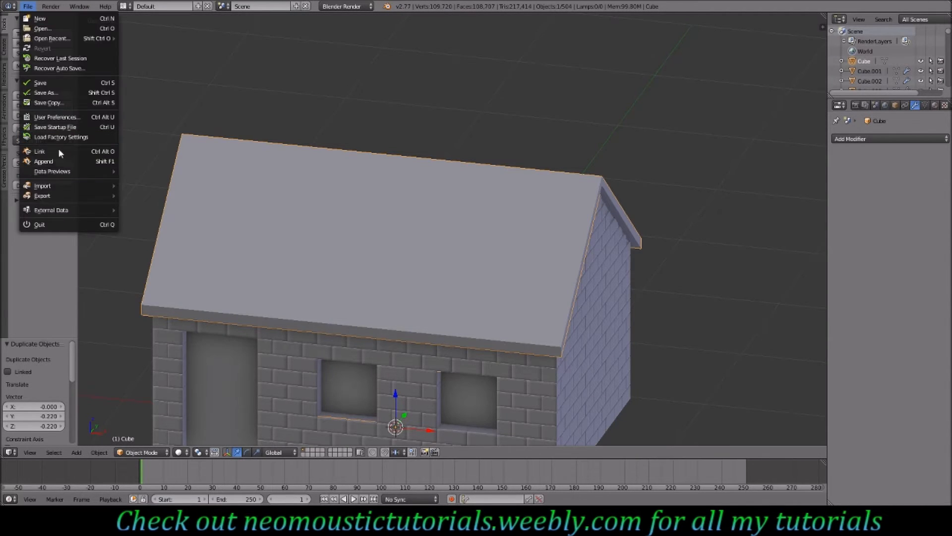
mouse_move(61, 197)
click(175, 242)
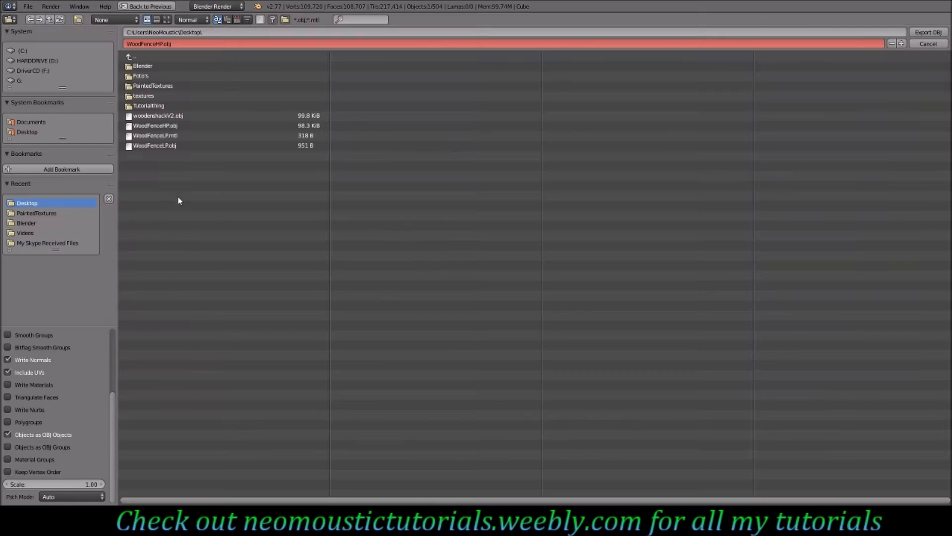
click(151, 45)
text(Houselp)
key(Return)
scroll(27, 369, up, 5)
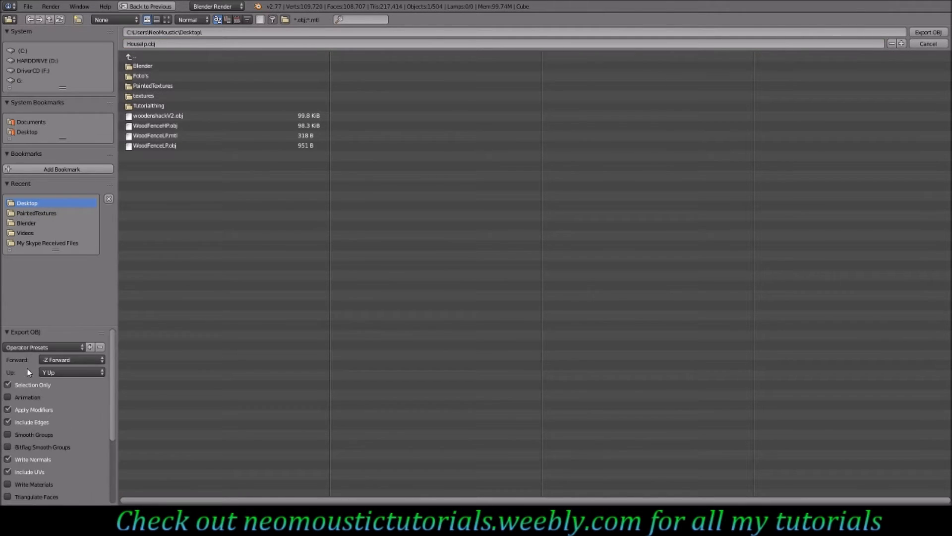
click(924, 32)
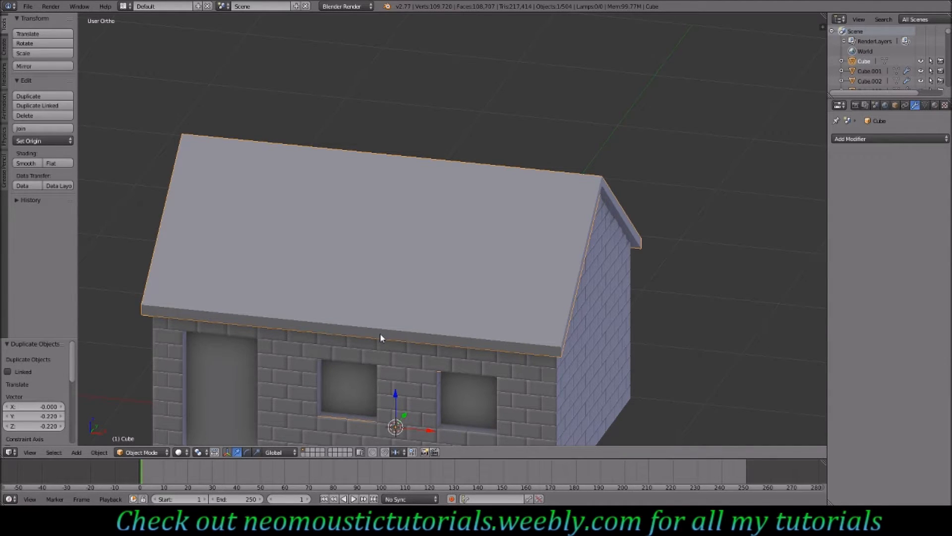
- Move the low-poly house 5 units along Y, away from the brick house
middle_drag(346, 346, 395, 340)
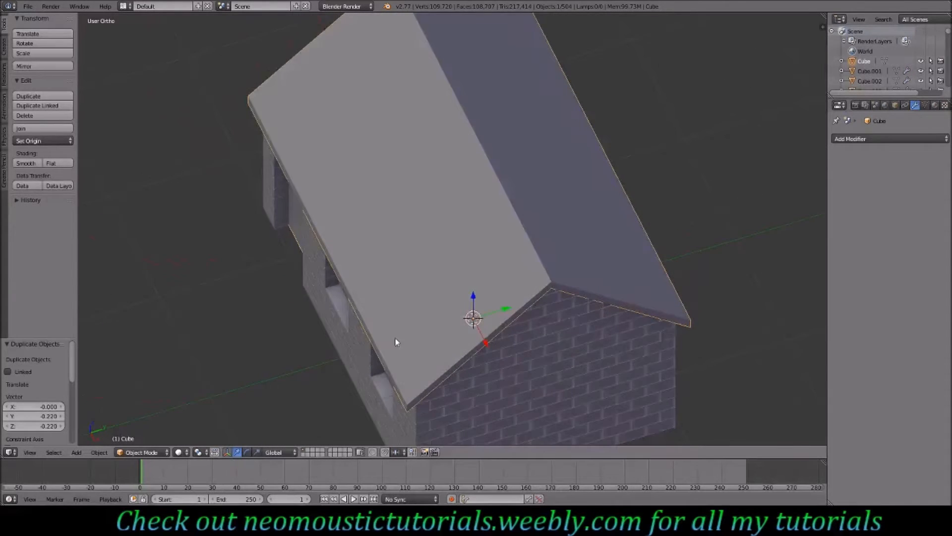
scroll(498, 279, down, 4)
key(g)
key(y)
key(5)
key(Return)
mouse_move(492, 289)
middle_down()
mouse_move(453, 268)
mouse_move(531, 279)
mouse_move(446, 277)
mouse_move(521, 277)
mouse_move(468, 281)
mouse_move(477, 297)
middle_up()
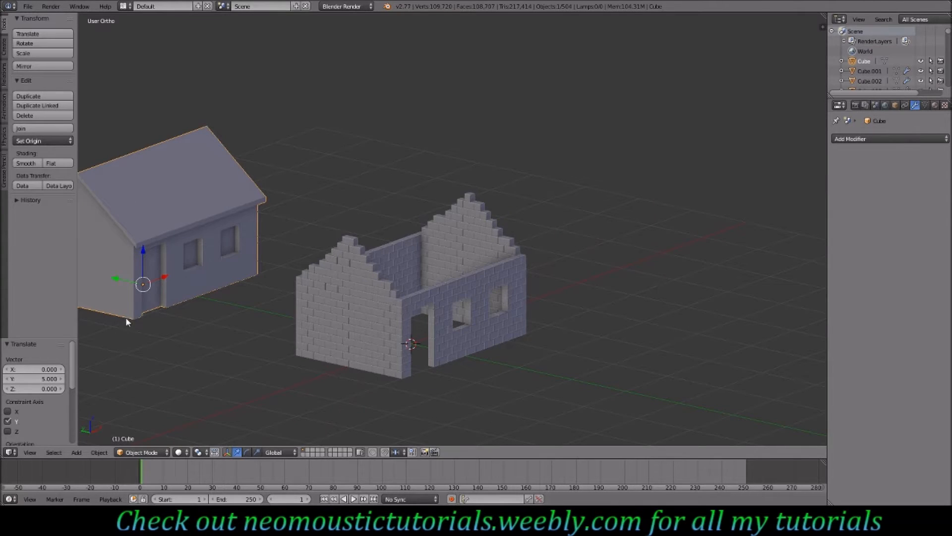
- Box-select all the brick wall objects of the detailed house
middle_drag(533, 348, 451, 365)
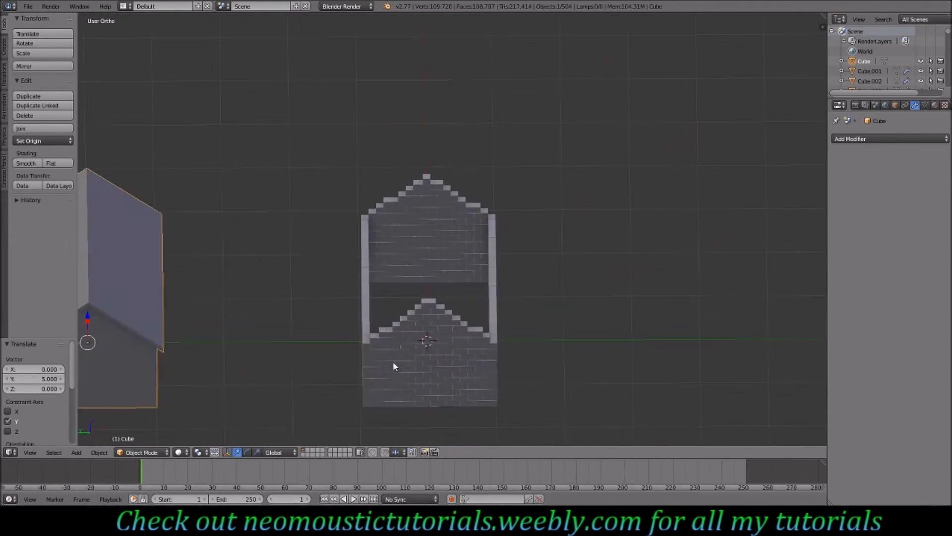
right_click(415, 349)
key(b)
drag(537, 169, 317, 414)
middle_drag(485, 388, 457, 350)
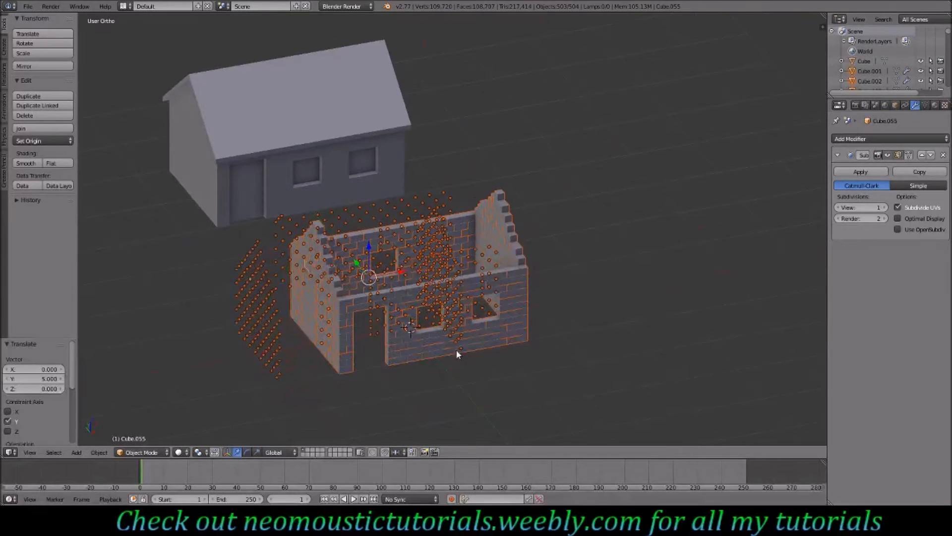
- Export the selected brick house as an OBJ file named Househp.obj to the Desktop
click(30, 7)
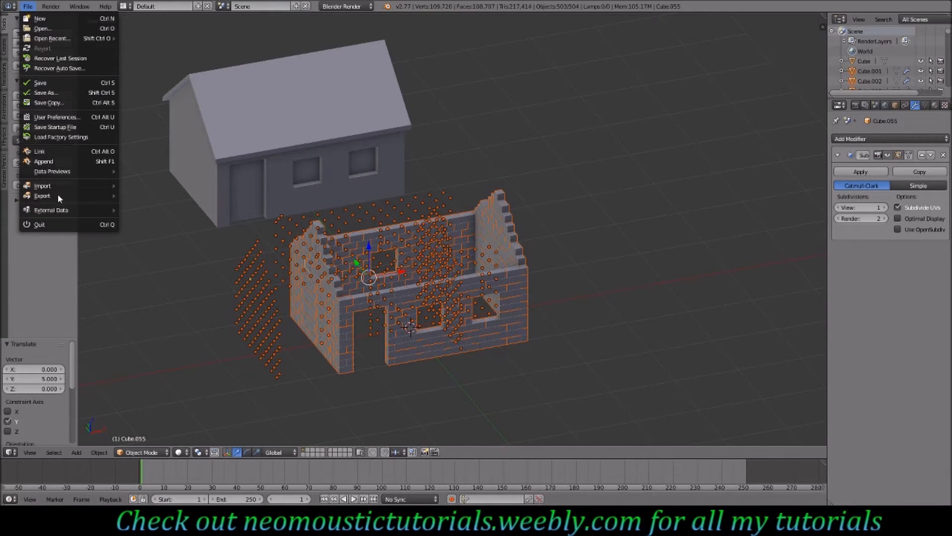
mouse_move(58, 193)
click(164, 252)
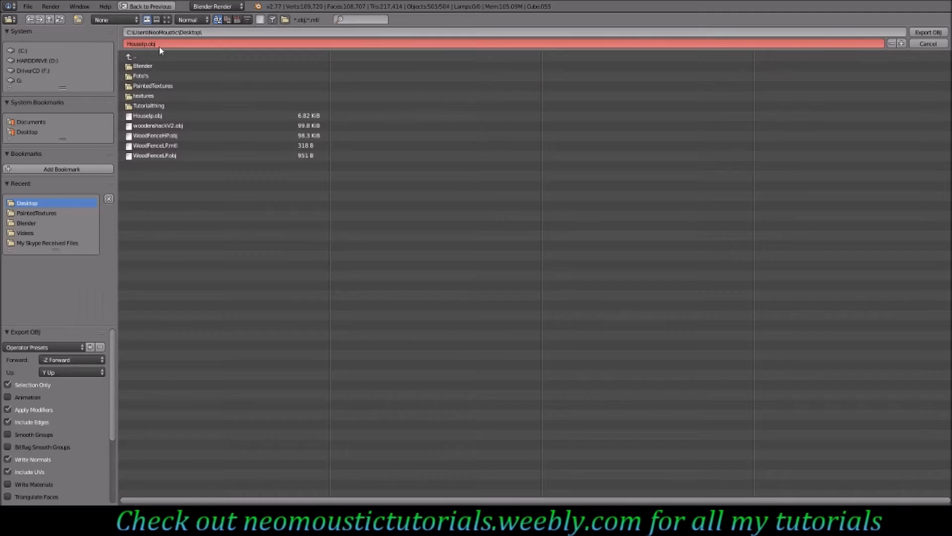
click(144, 45)
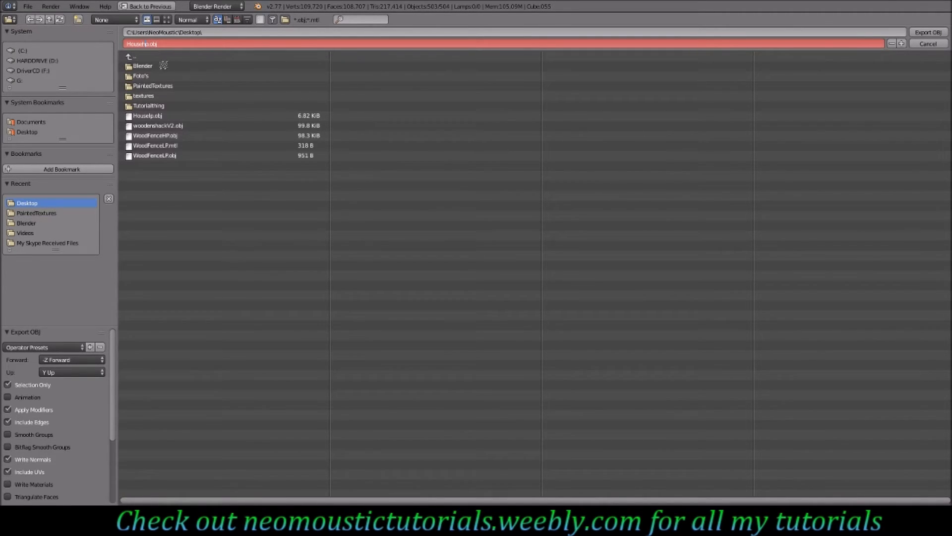
click(928, 32)
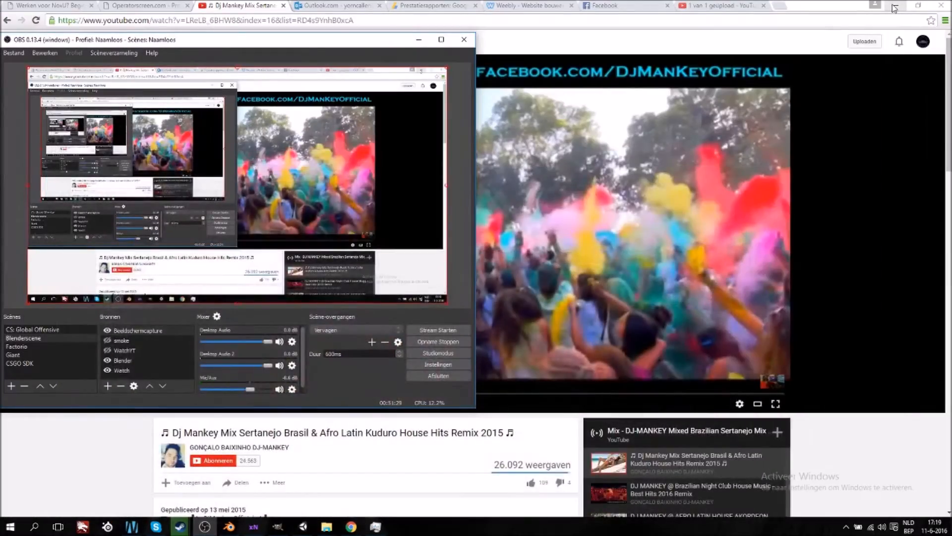
- Minimize the open windows to reveal the desktop
click(895, 7)
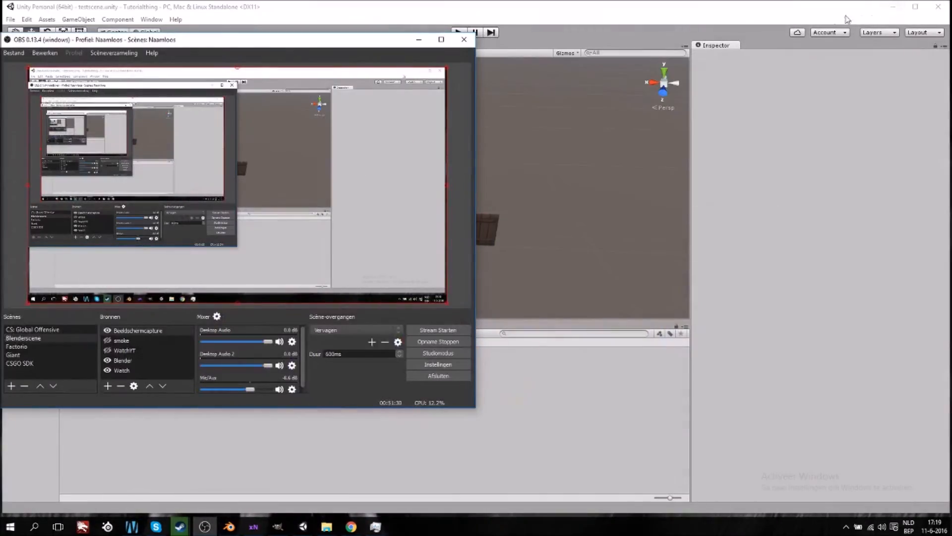
click(897, 7)
click(894, 22)
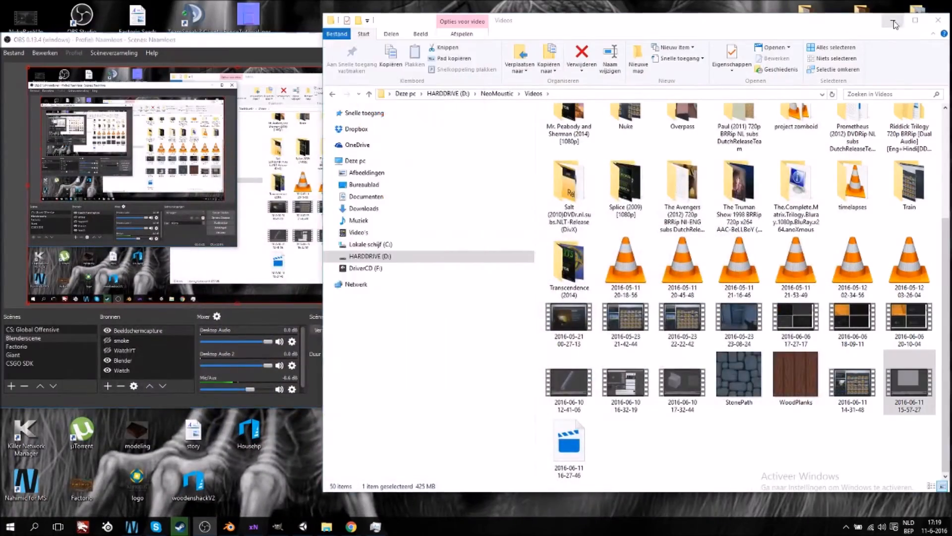
click(419, 40)
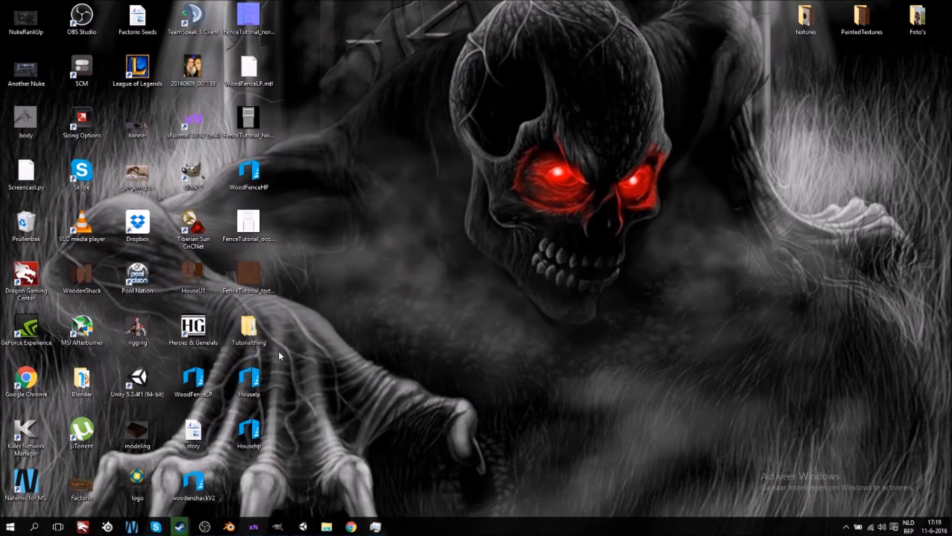
- Switch to xNormal and remove the old mesh from the high-definition meshes list
click(254, 527)
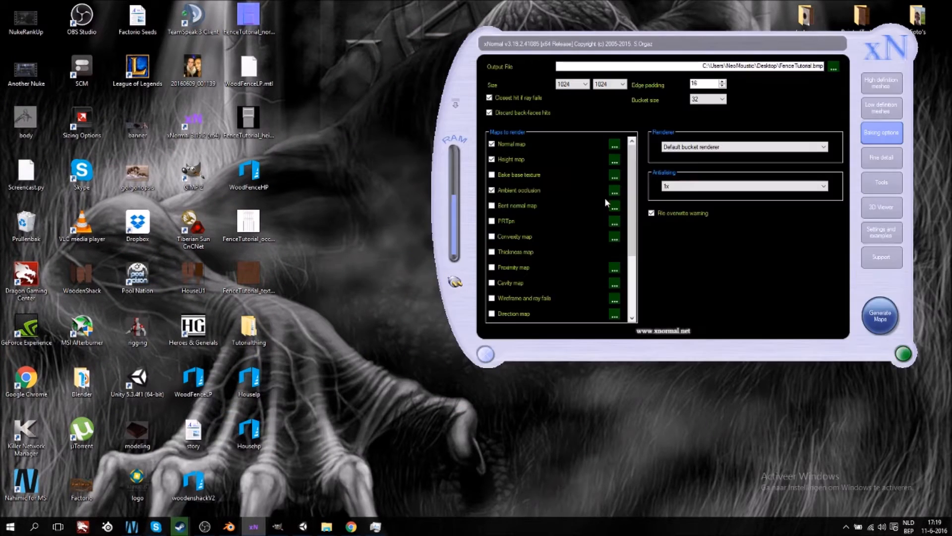
click(887, 87)
right_click(626, 87)
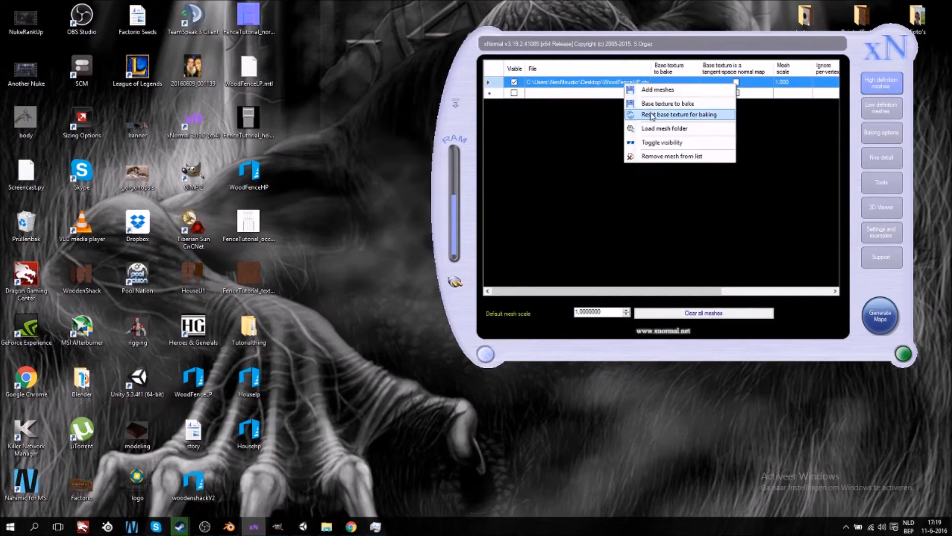
click(672, 156)
- Remove the old mesh from the low-definition meshes list
click(893, 109)
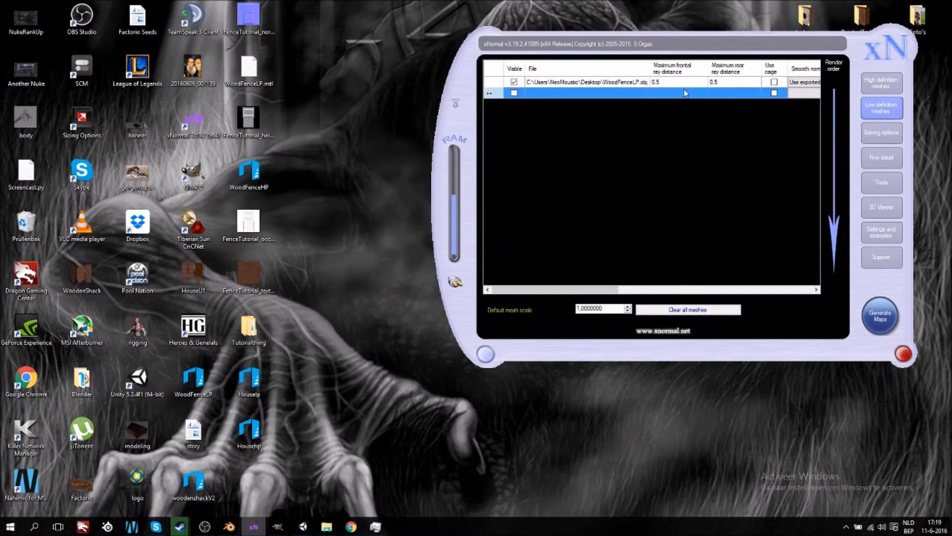
right_click(607, 85)
click(489, 194)
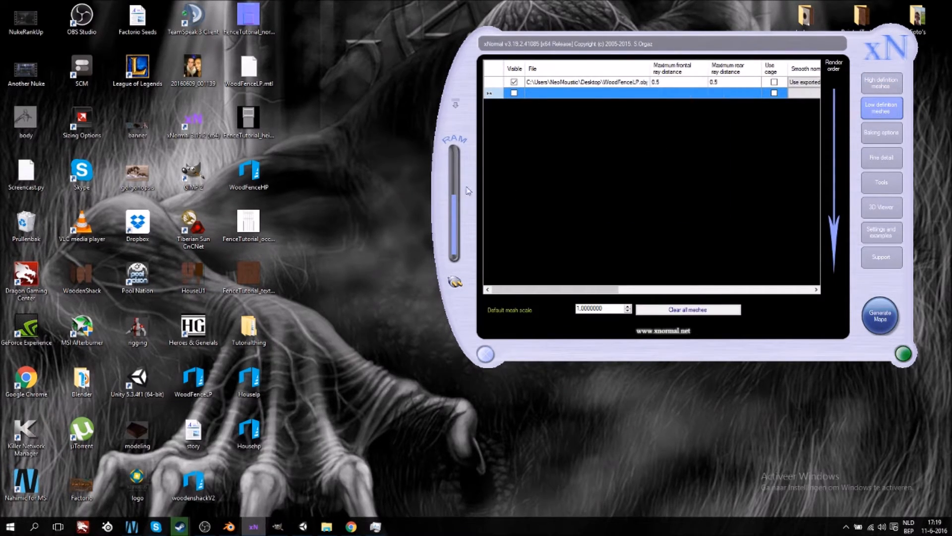
click(603, 83)
right_click(604, 84)
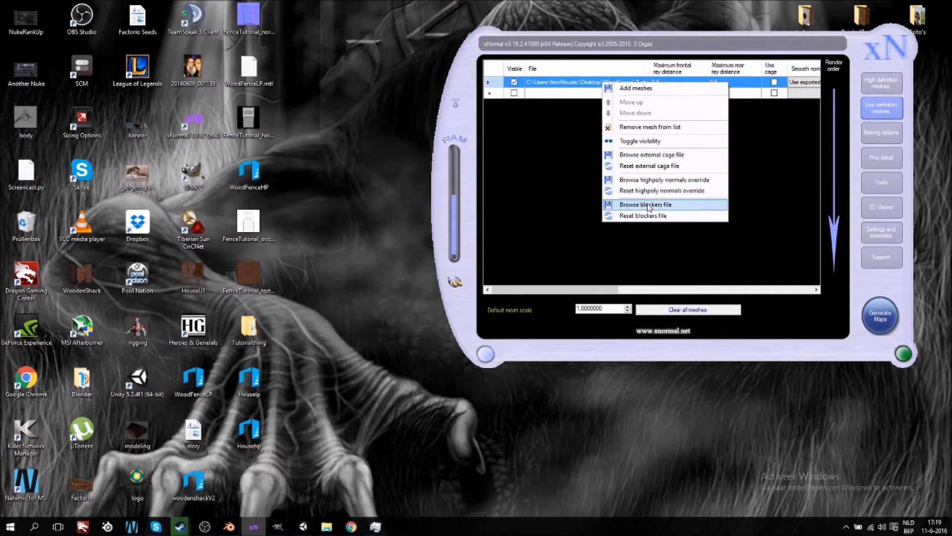
click(646, 127)
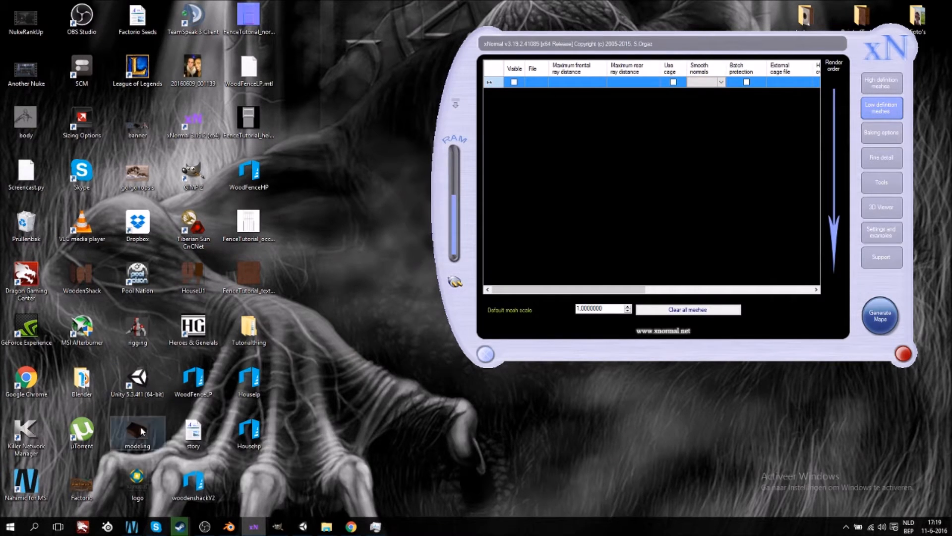
- Load Houselp as the low-definition mesh and Househp as the high-definition mesh from the desktop
drag(243, 383, 633, 199)
click(880, 82)
drag(243, 434, 611, 186)
- Set the bake output size to 2048 by 2048 in the baking options
click(879, 132)
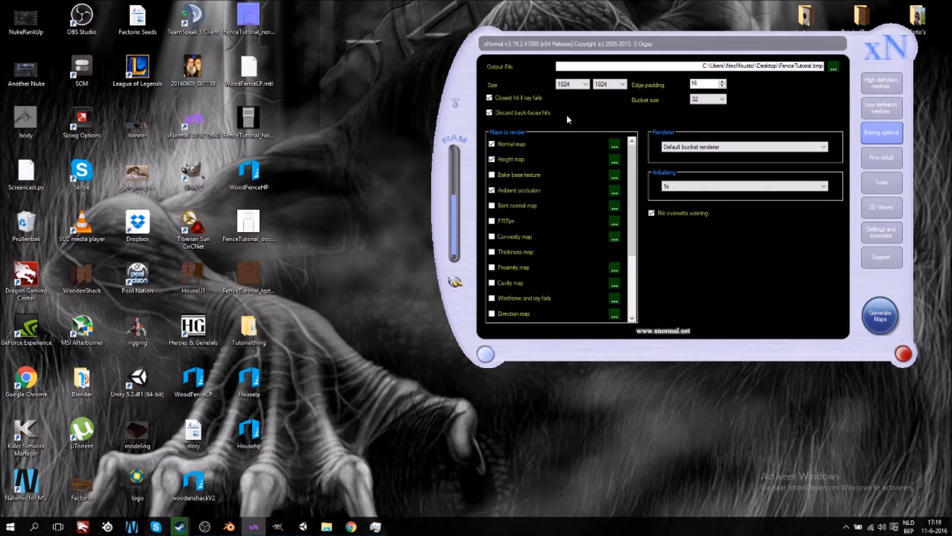
click(576, 84)
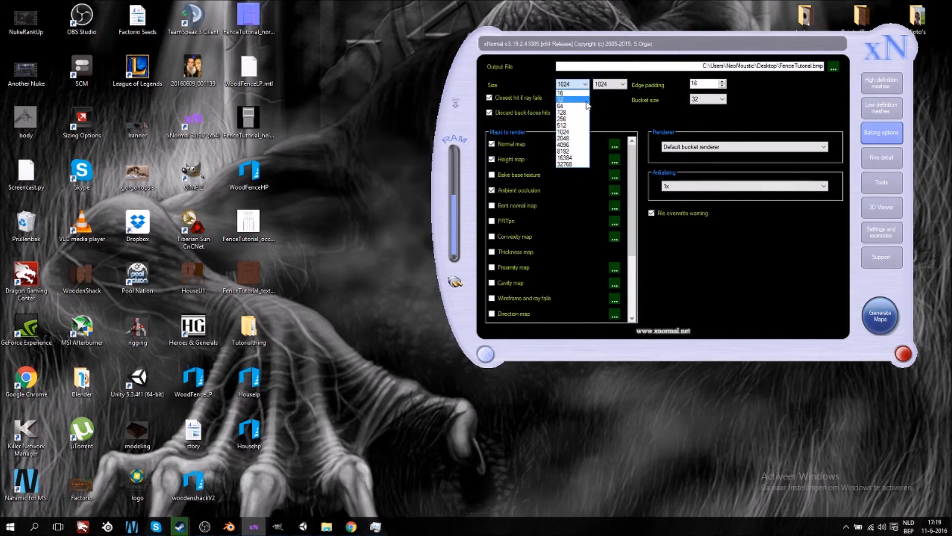
click(576, 137)
click(623, 85)
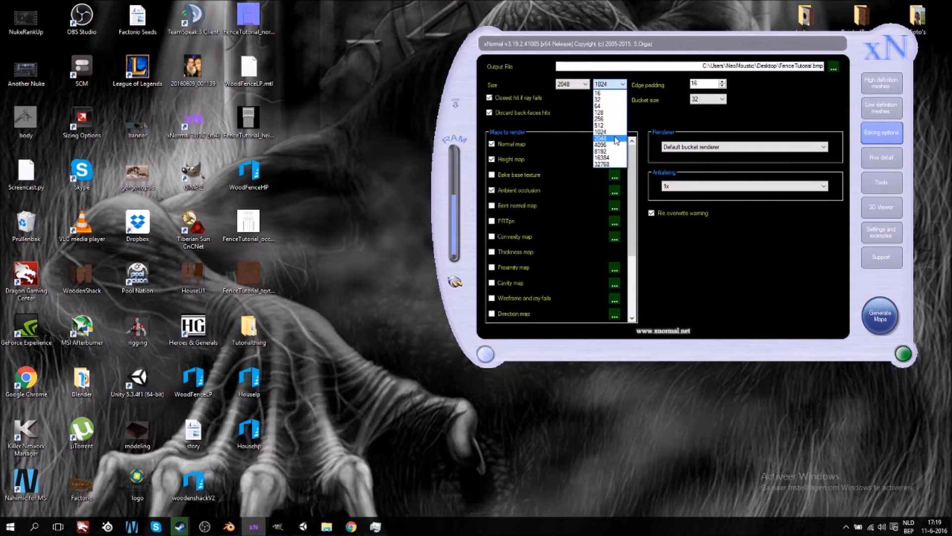
click(616, 139)
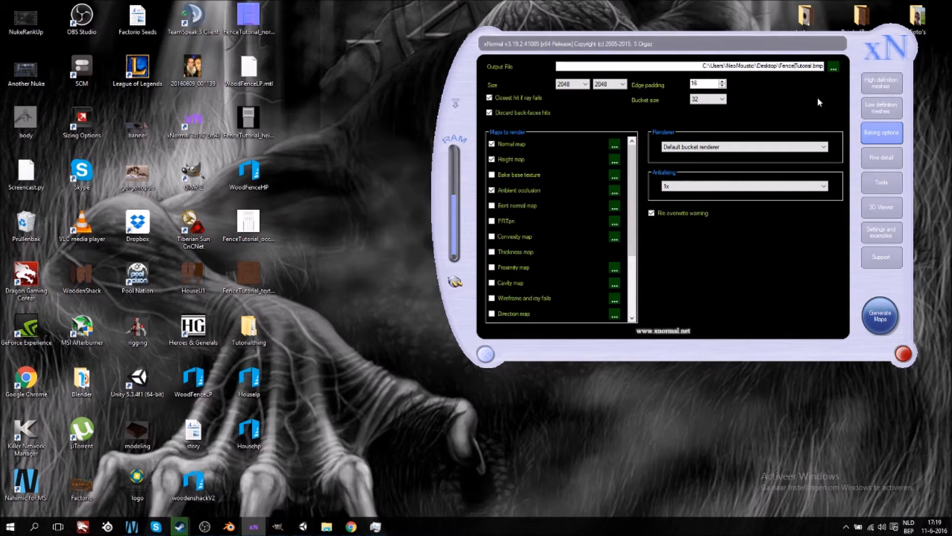
- Rename the output file to housebricksTutorial.bmp
key(BackSpace)
key(BackSpace)
key(BackSpace)
key(BackSpace)
key(BackSpace)
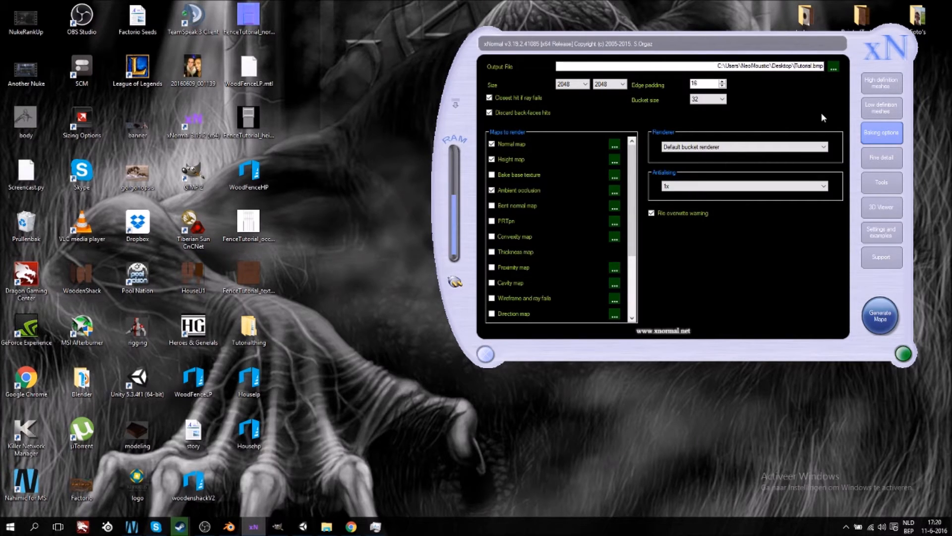
text(housebro)
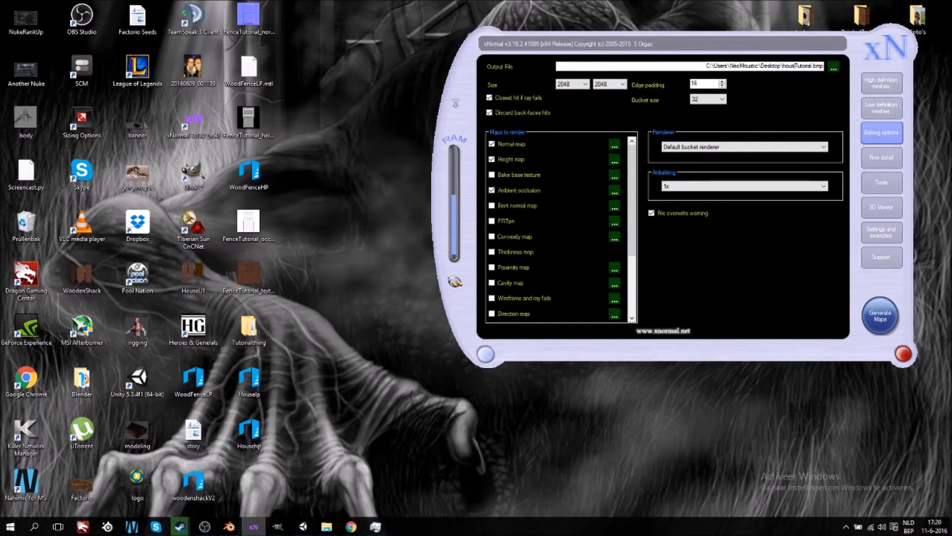
text(cks)
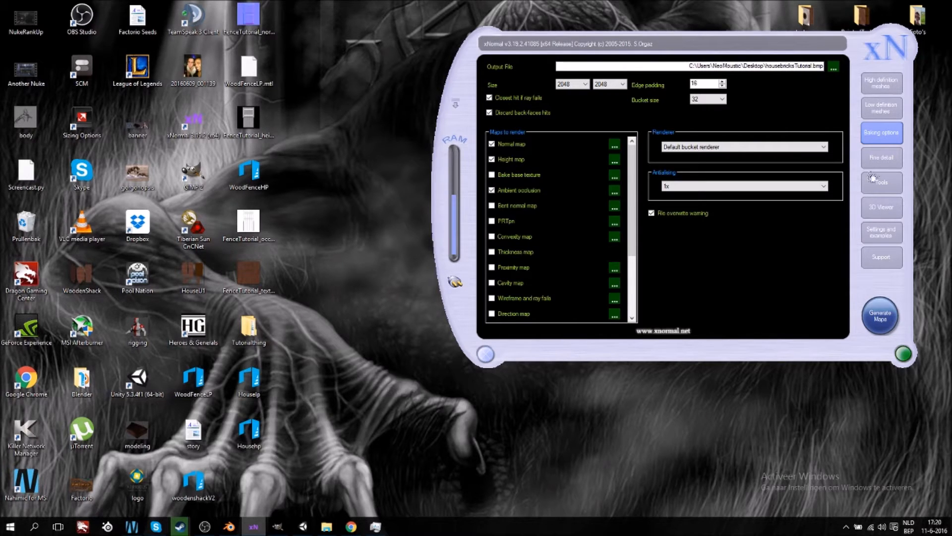
- Generate the maps, then close the height tonemapper and preview windows
click(879, 324)
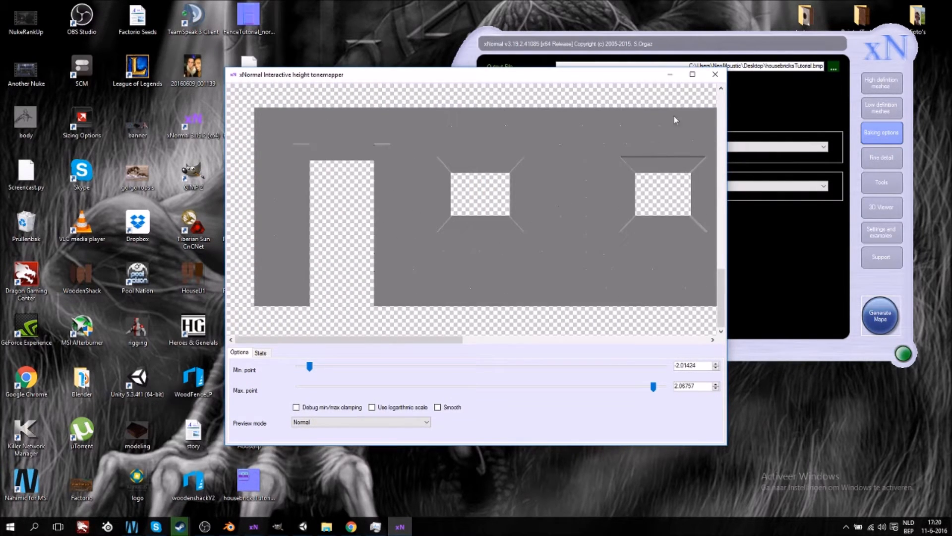
click(714, 74)
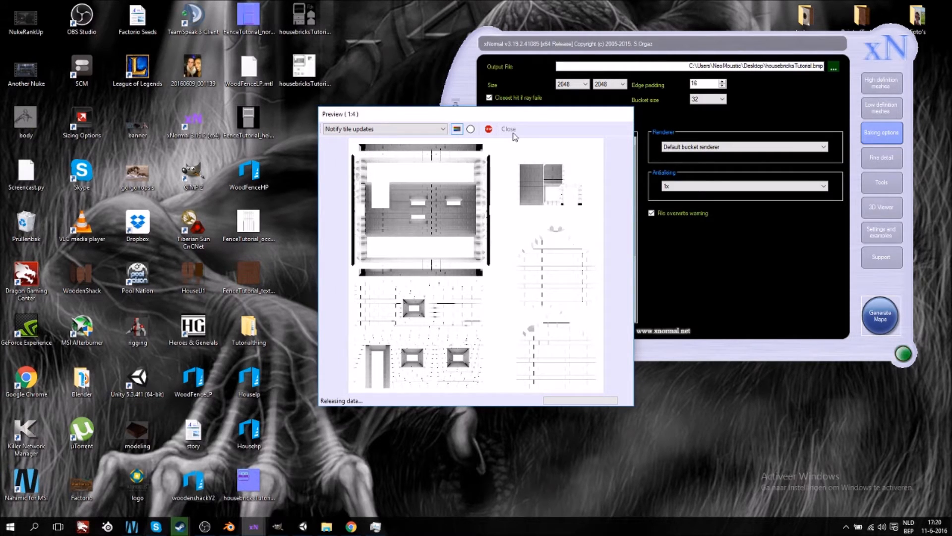
click(508, 129)
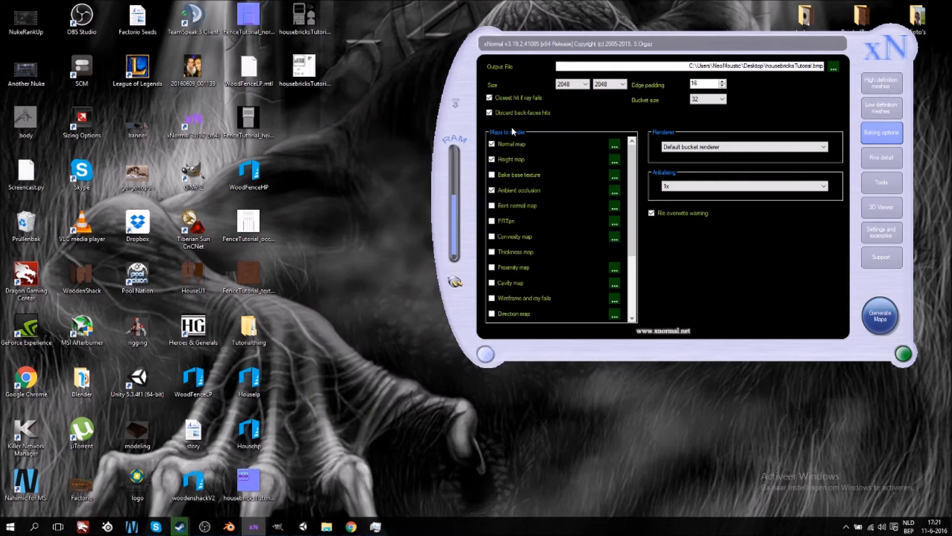
- Import the baked housebricksTutorial maps and the Houselp mesh from the desktop into the Unity project's assets
click(302, 528)
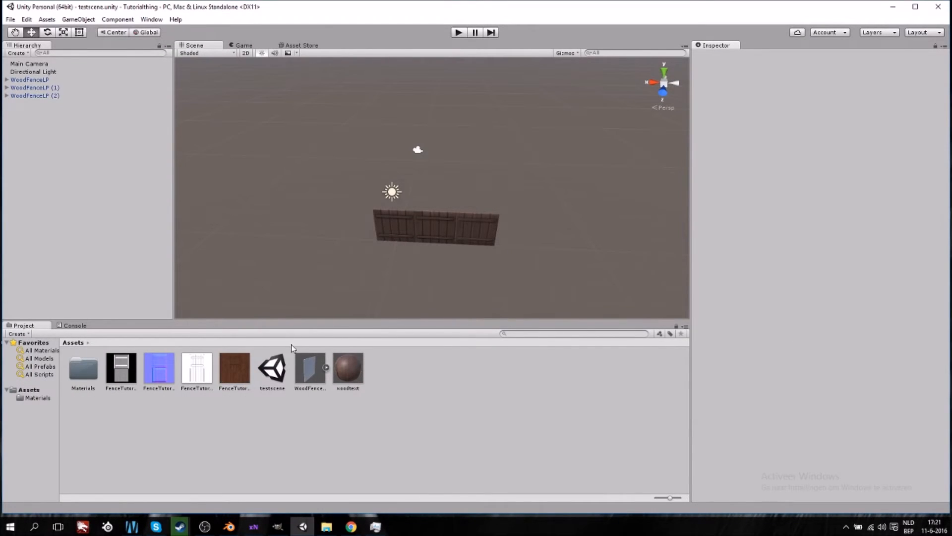
click(893, 7)
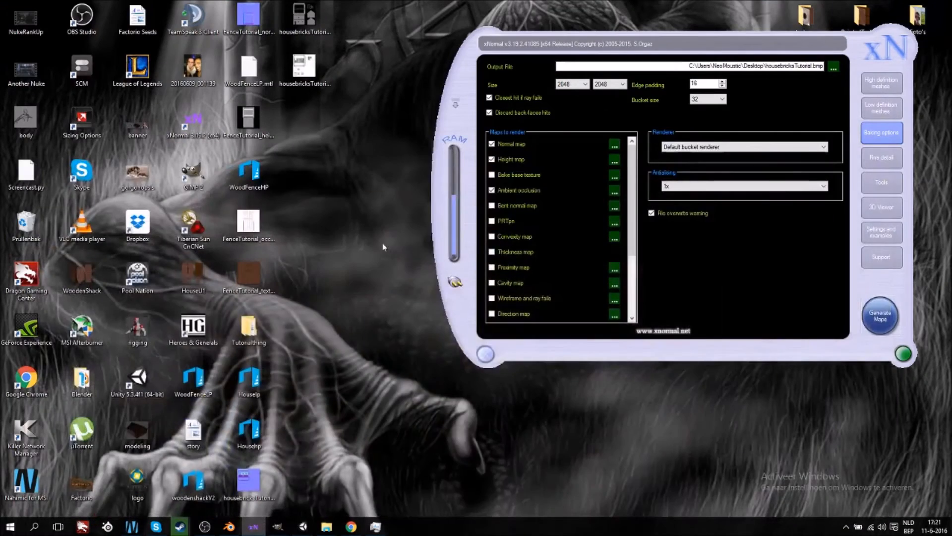
click(314, 71)
ctrl+click(318, 27)
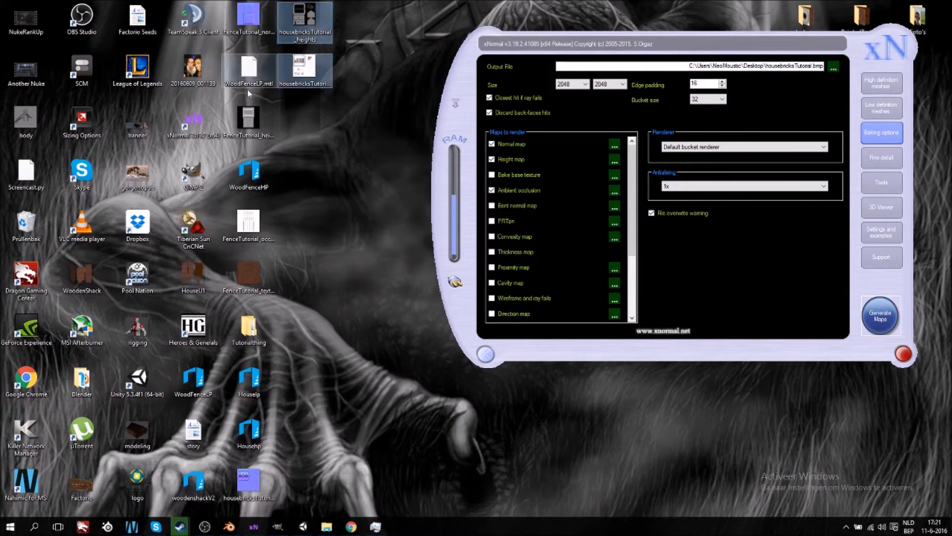
ctrl+click(252, 480)
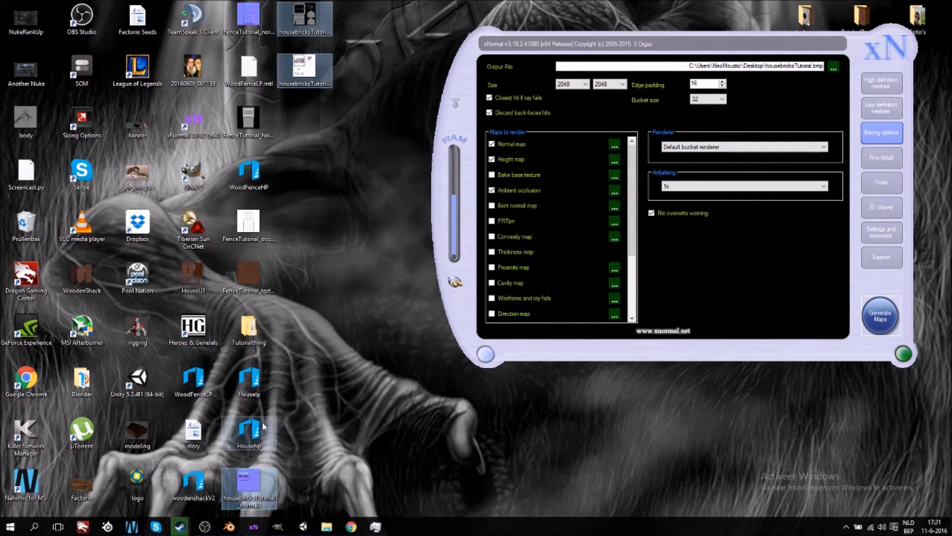
ctrl+click(252, 390)
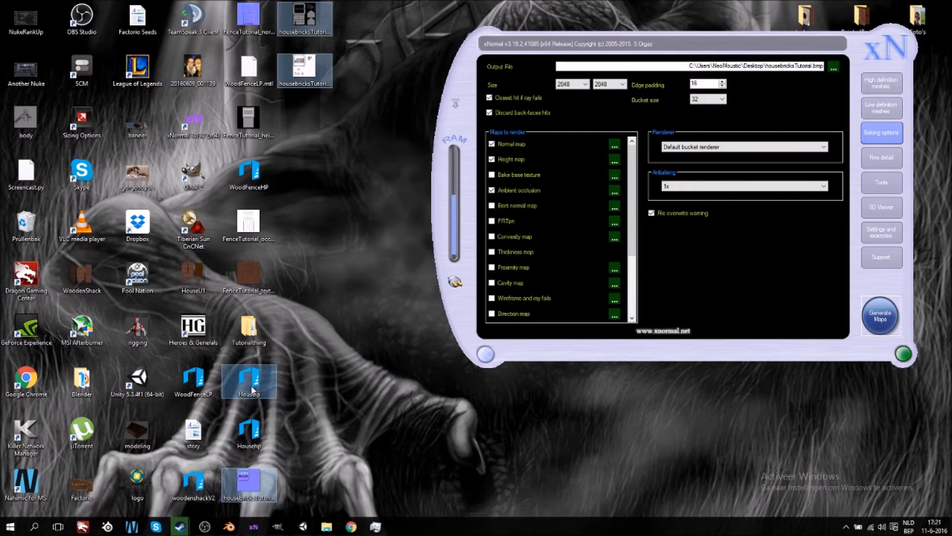
drag(253, 387, 430, 434)
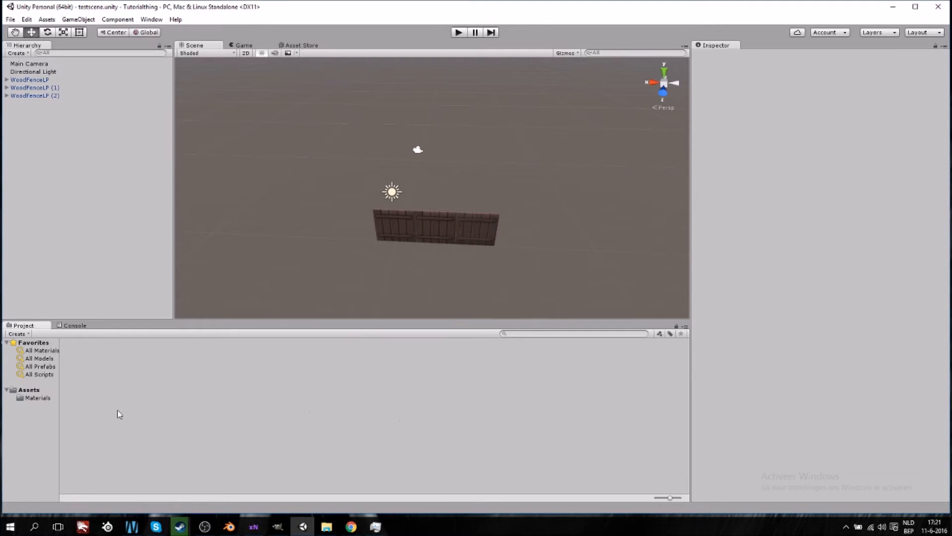
- Add Houselp to the scene and move it to Z position -4 behind the fence
drag(391, 378, 76, 183)
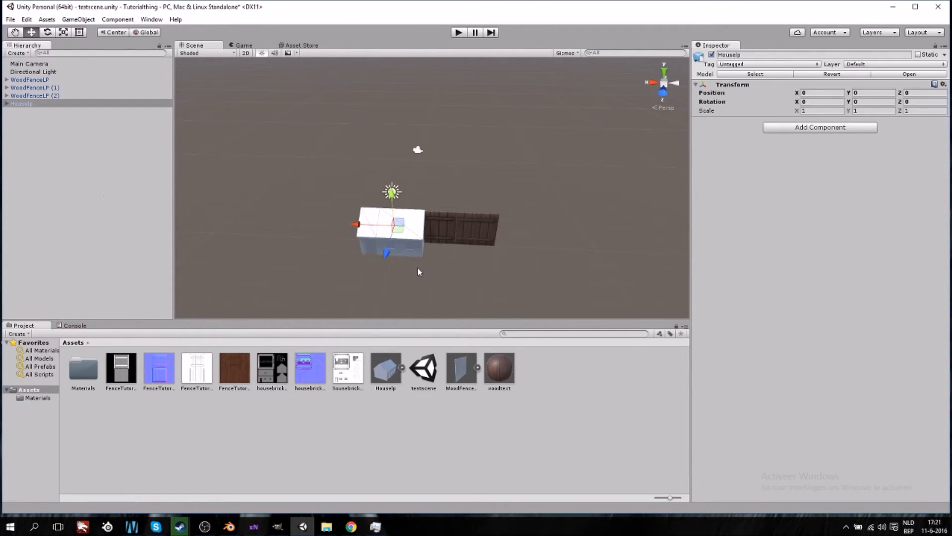
scroll(416, 273, up, 2)
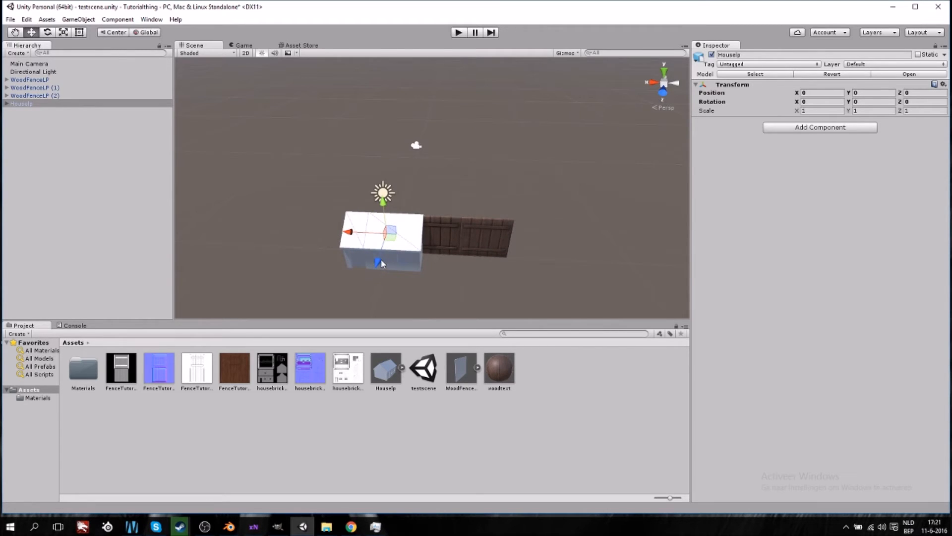
drag(379, 260, 394, 198)
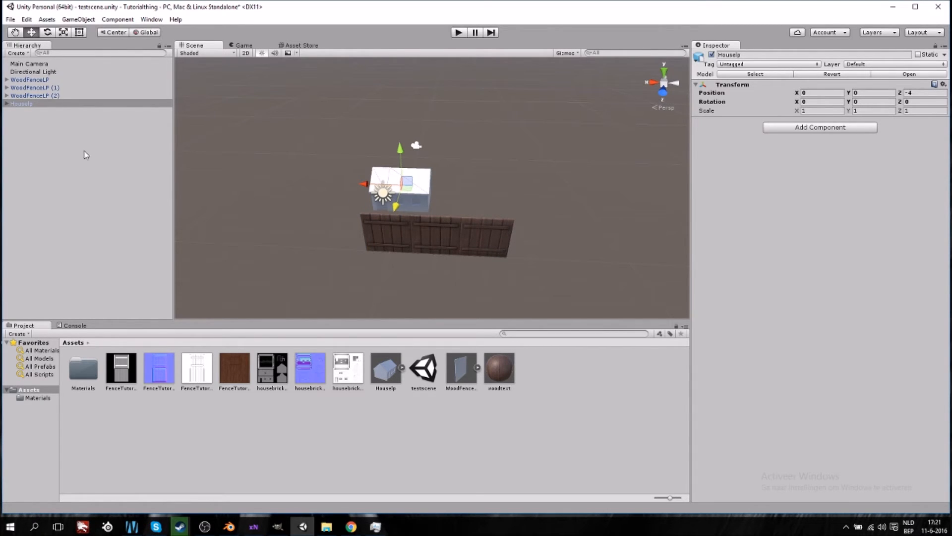
- Set the Houselp scale to 2 on all three axes
click(818, 111)
text(2)
click(864, 111)
text(2)
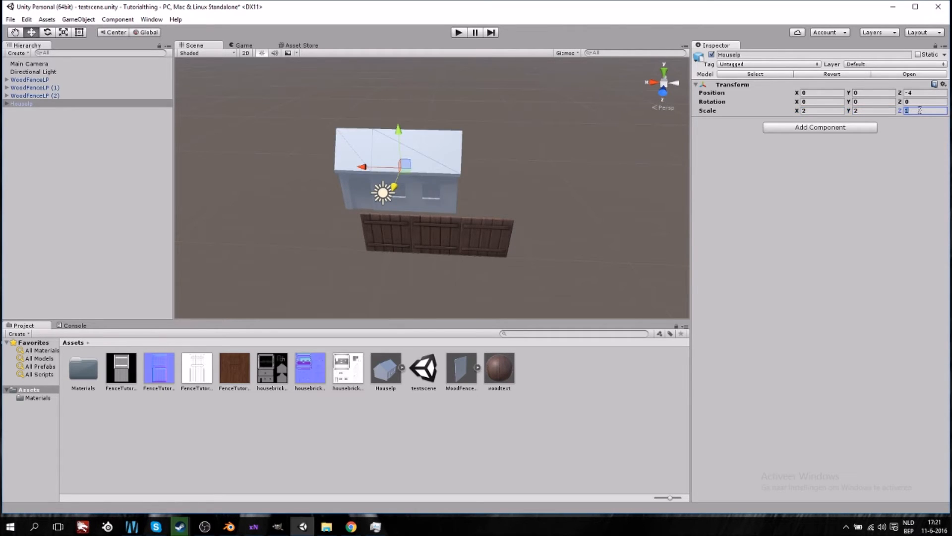
text(2)
- Set the Houselp scale to 5 on all three axes and move the house further back along Z
click(827, 111)
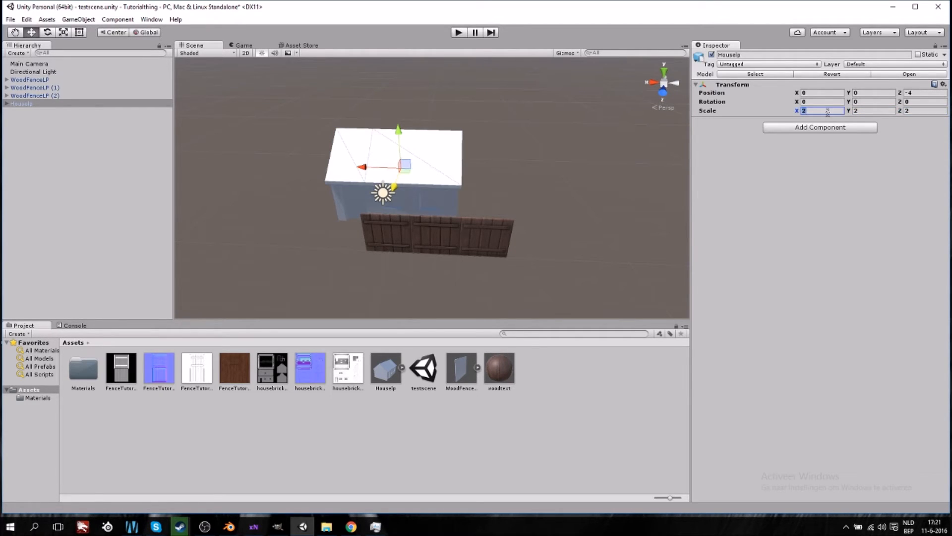
text(5)
click(879, 111)
text(5)
click(916, 110)
text(5)
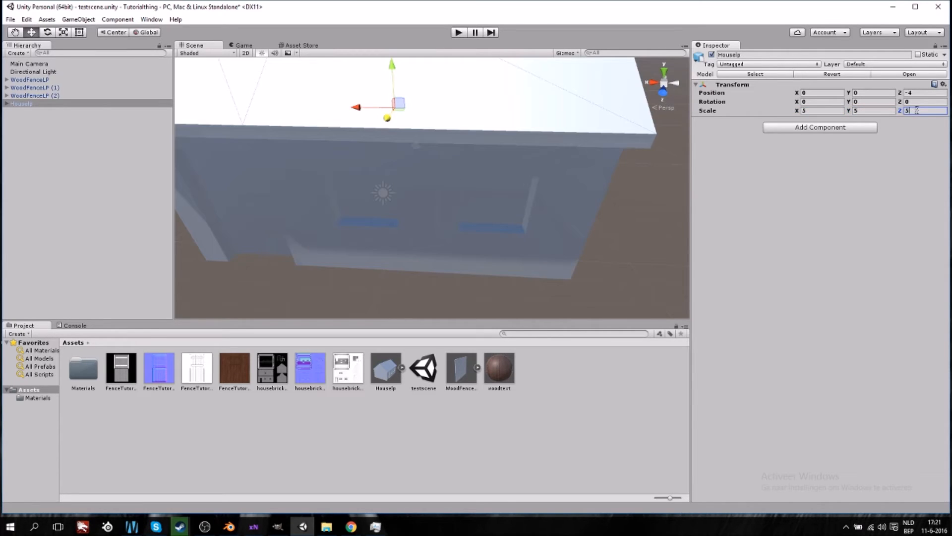
scroll(490, 194, down, 5)
drag(403, 162, 411, 138)
- Set the Houselp scale to 3 on all three axes and move the house to Z position -7
click(818, 111)
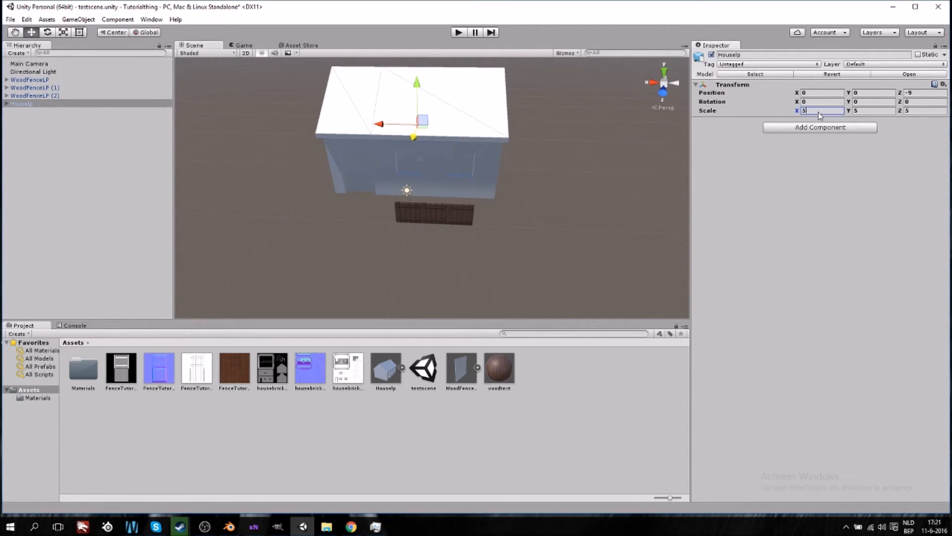
text(33)
click(907, 111)
text(3)
scroll(425, 167, up, 2)
mouse_move(413, 154)
mouse_down()
mouse_move(411, 183)
mouse_move(414, 158)
mouse_move(416, 171)
mouse_up()
scroll(445, 281, up, 3)
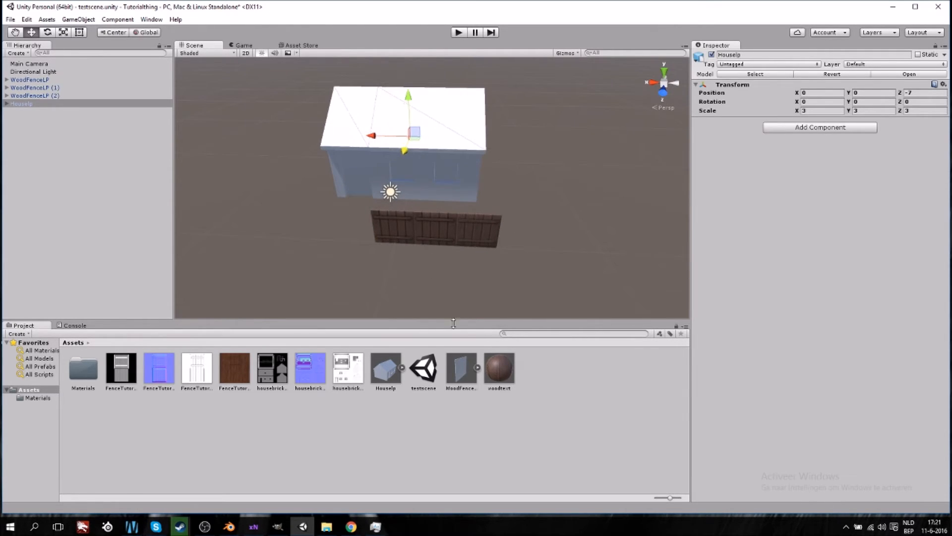
- Create a new material named House and apply it to the house model
right_click(544, 382)
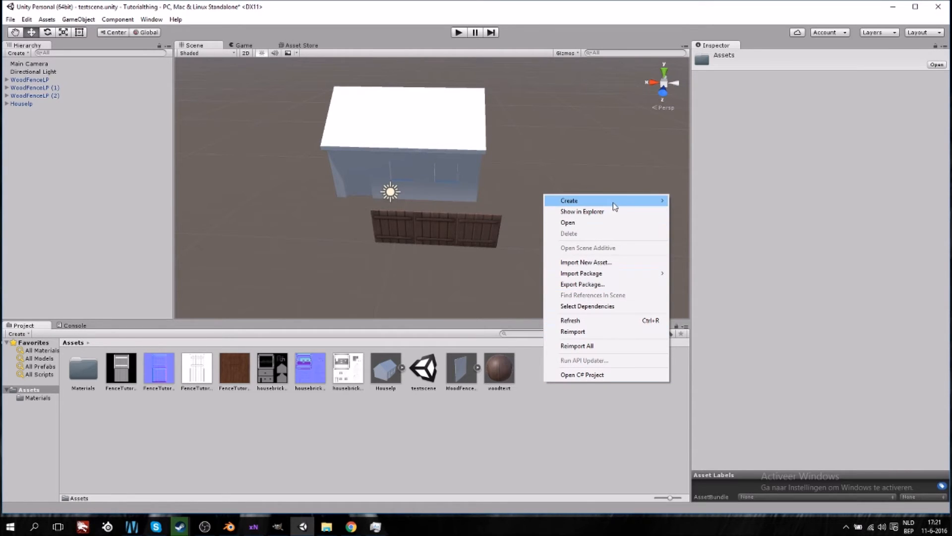
mouse_move(615, 208)
click(697, 301)
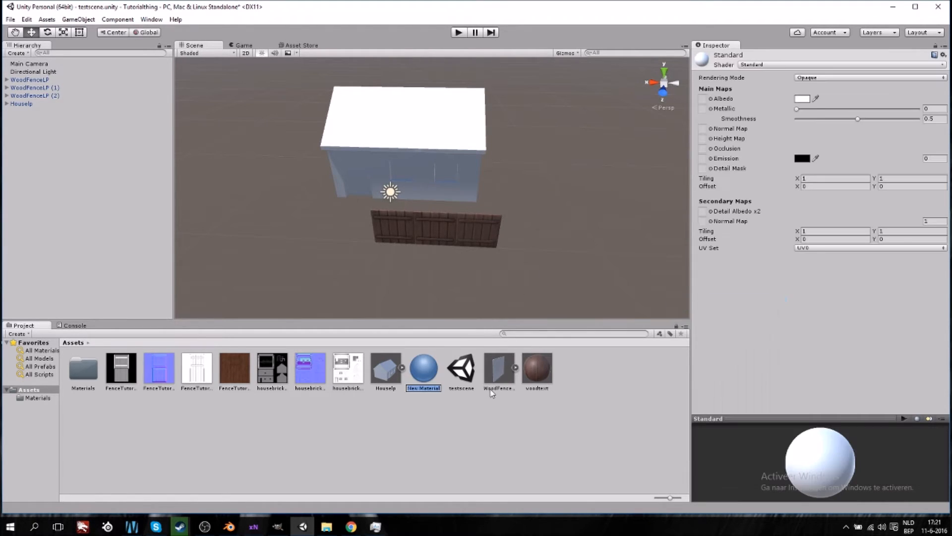
text(House)
key(Return)
drag(272, 382, 406, 149)
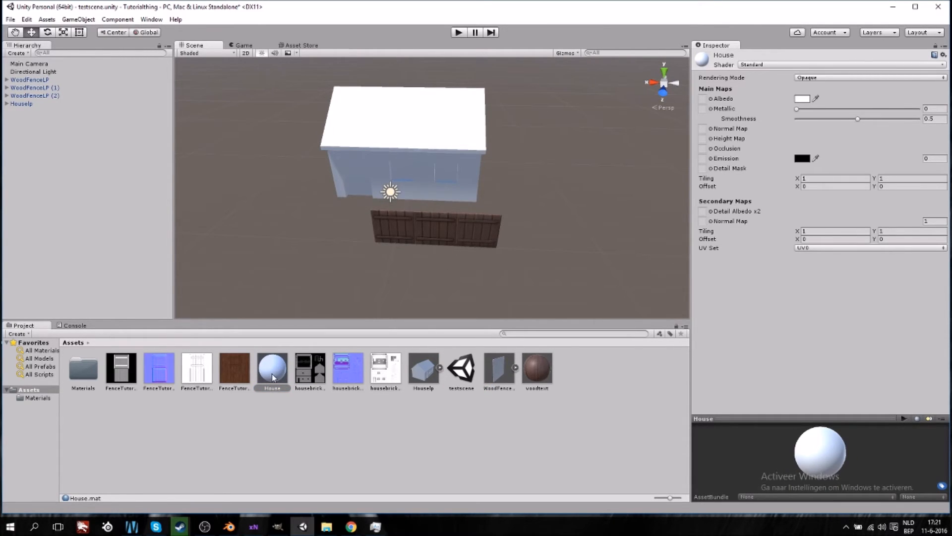
- Assign the housebricks normal map to the House material's Normal Map slot and fix its texture type
drag(346, 379, 703, 131)
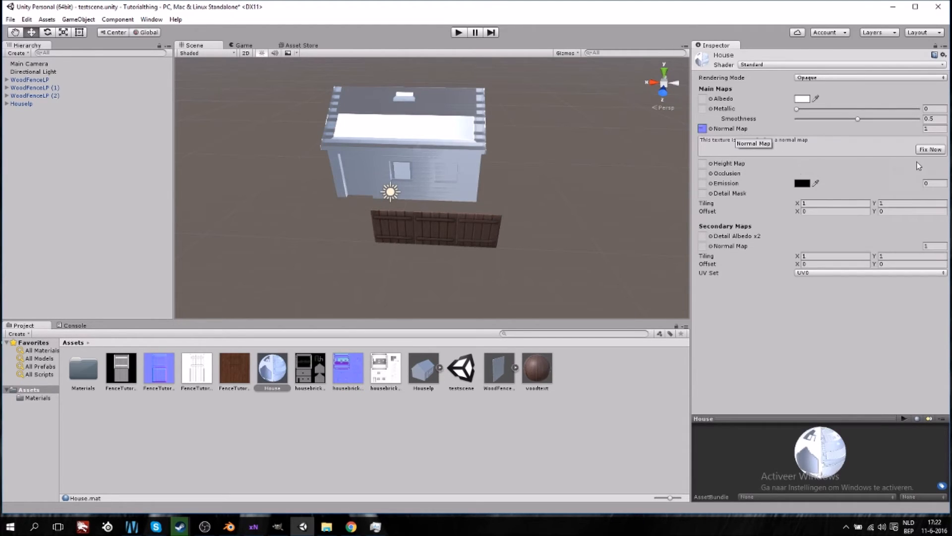
click(928, 150)
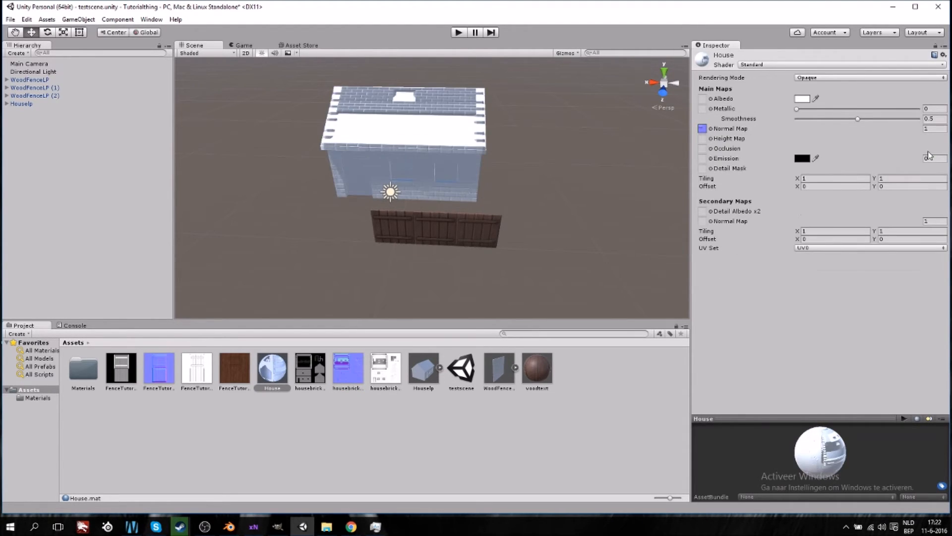
- Orbit and zoom around the house to inspect the normal-mapped brick detail
scroll(463, 202, up, 5)
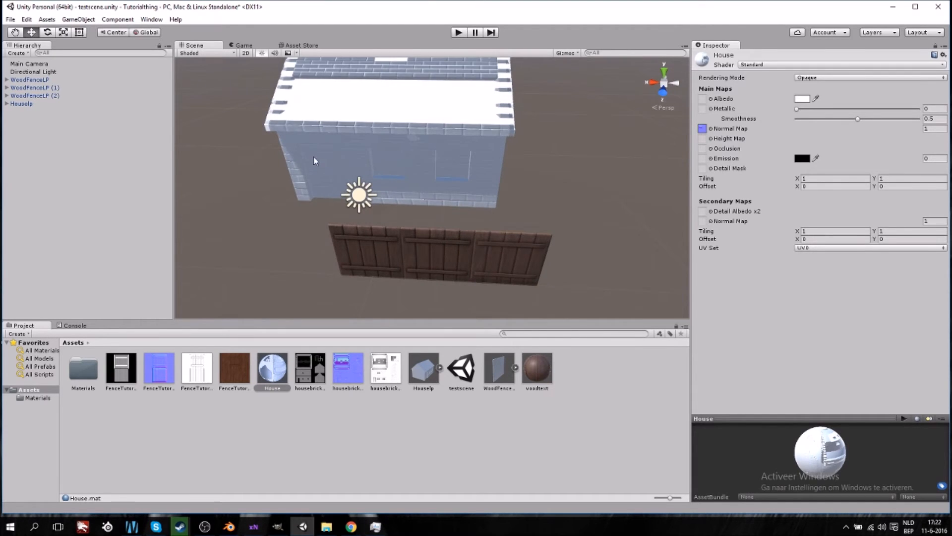
right_drag(314, 158, 393, 159)
middle_drag(274, 152, 426, 201)
right_drag(389, 205, 490, 222)
alt+drag(238, 222, 382, 210)
middle_drag(415, 219, 373, 189)
right_drag(328, 238, 355, 198)
middle_drag(294, 206, 356, 214)
alt+drag(437, 191, 422, 159)
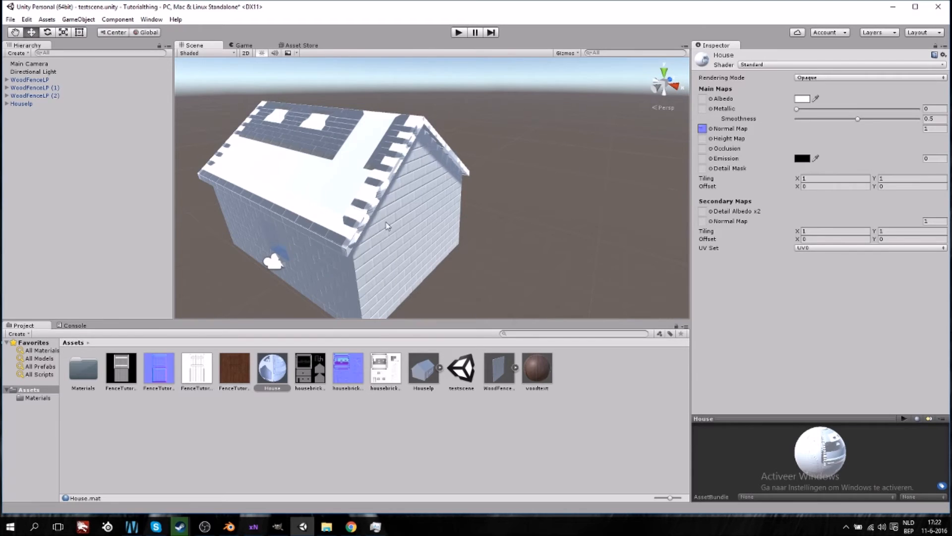
alt+drag(381, 223, 355, 238)
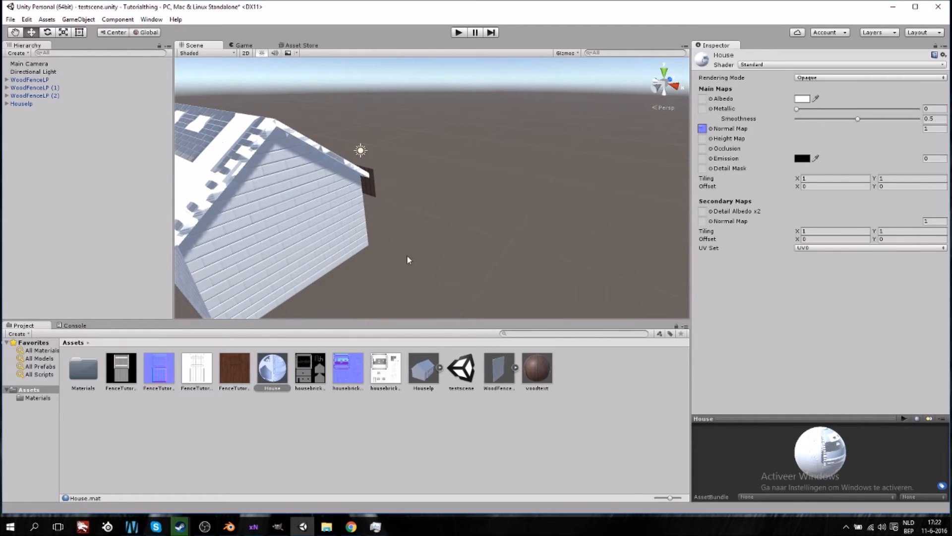
alt+drag(198, 147, 314, 158)
alt+drag(427, 285, 264, 183)
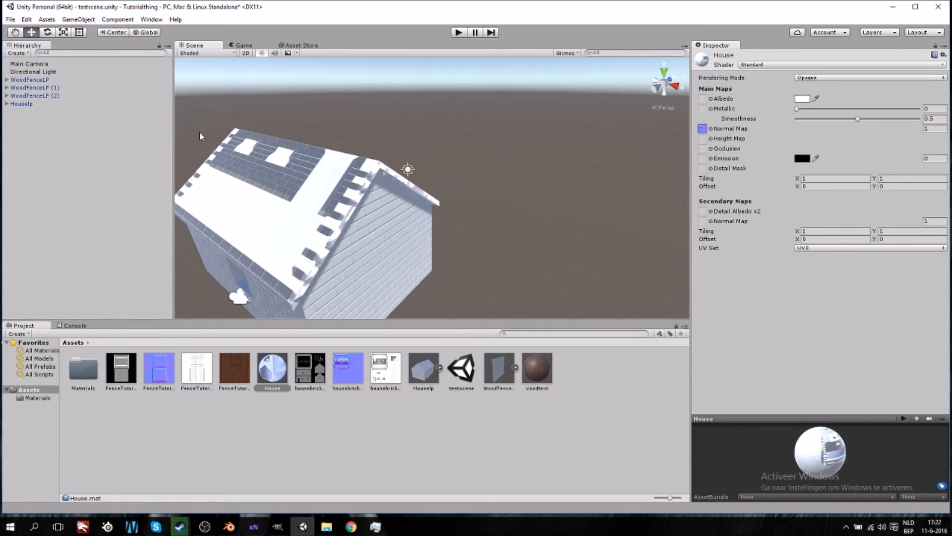
alt+drag(271, 218, 291, 225)
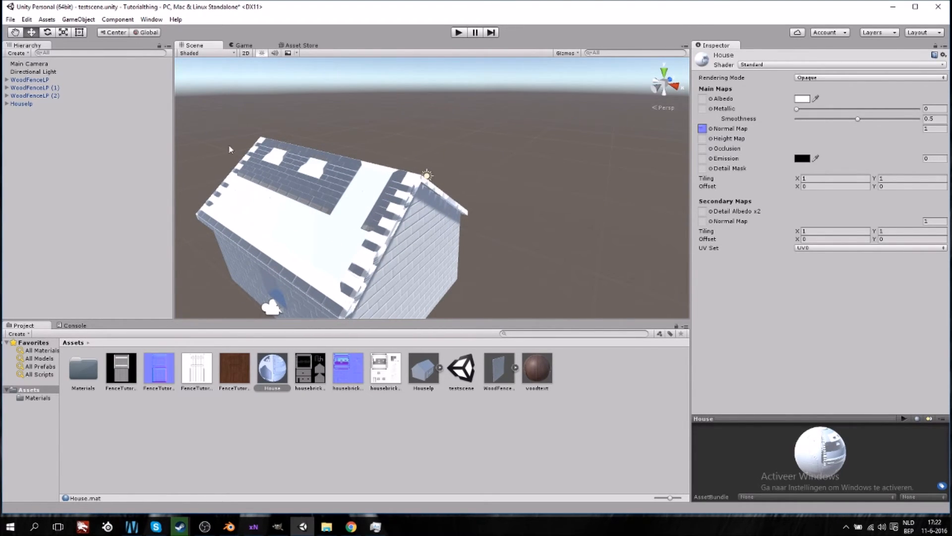
- Close the xNormal windows and end the leftover xNormal process through Task Manager
scroll(410, 230, down, 1)
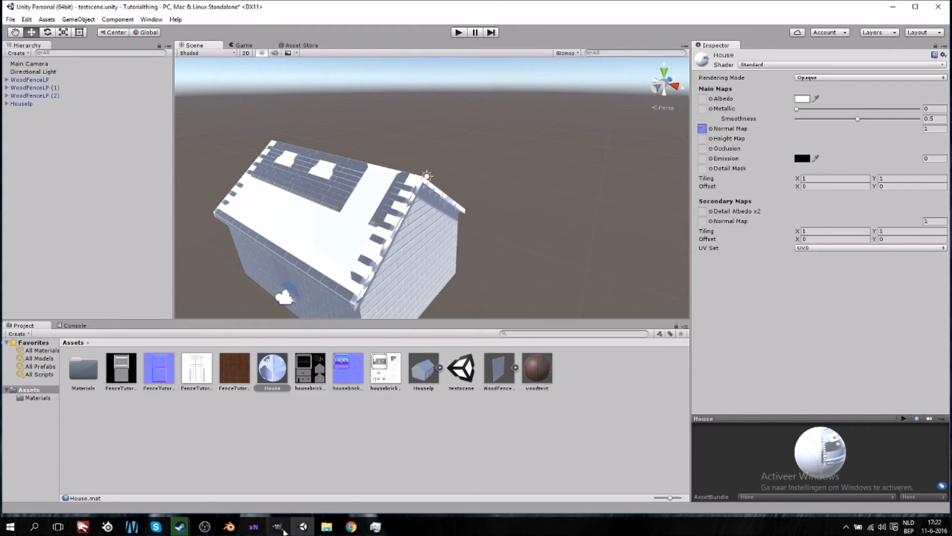
click(231, 527)
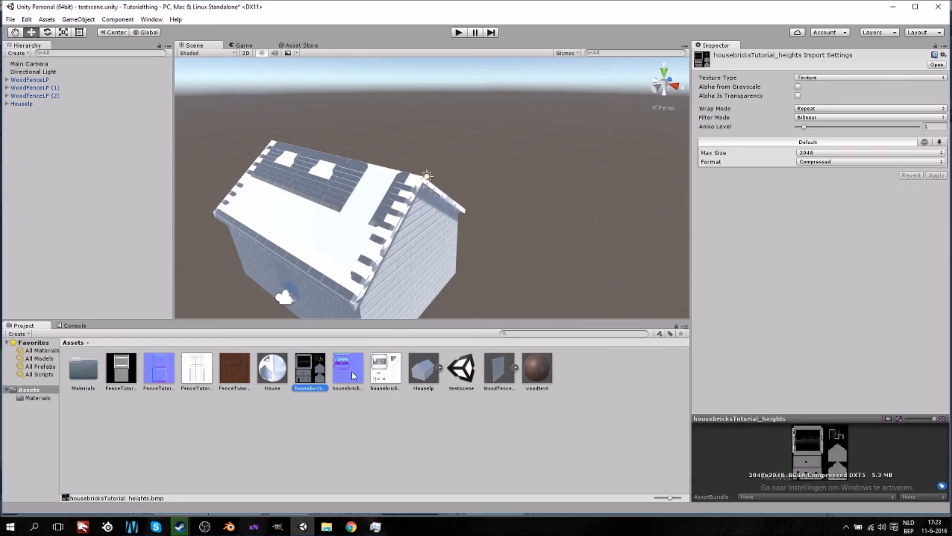
mouse_move(253, 527)
click(267, 501)
right_click(253, 527)
click(263, 504)
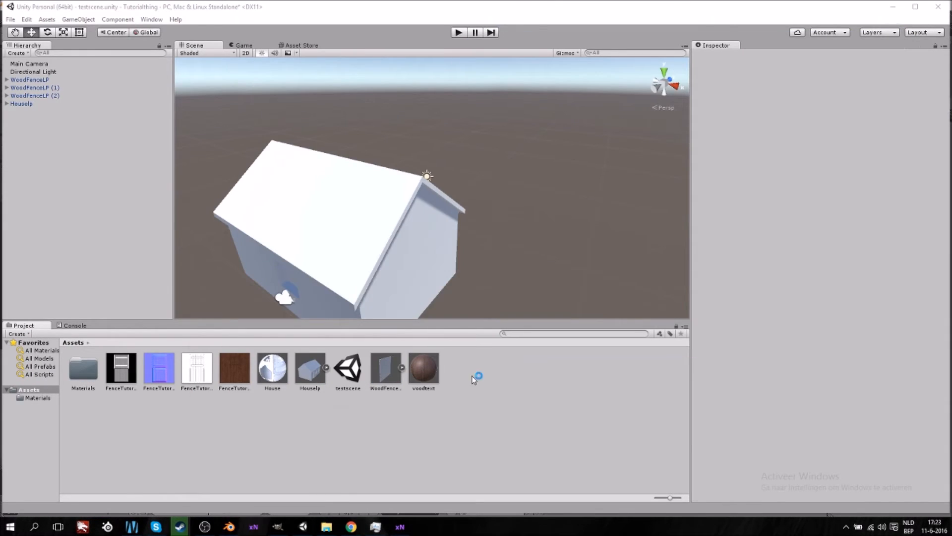
click(380, 523)
click(119, 180)
click(339, 328)
scroll(130, 225, down, 20)
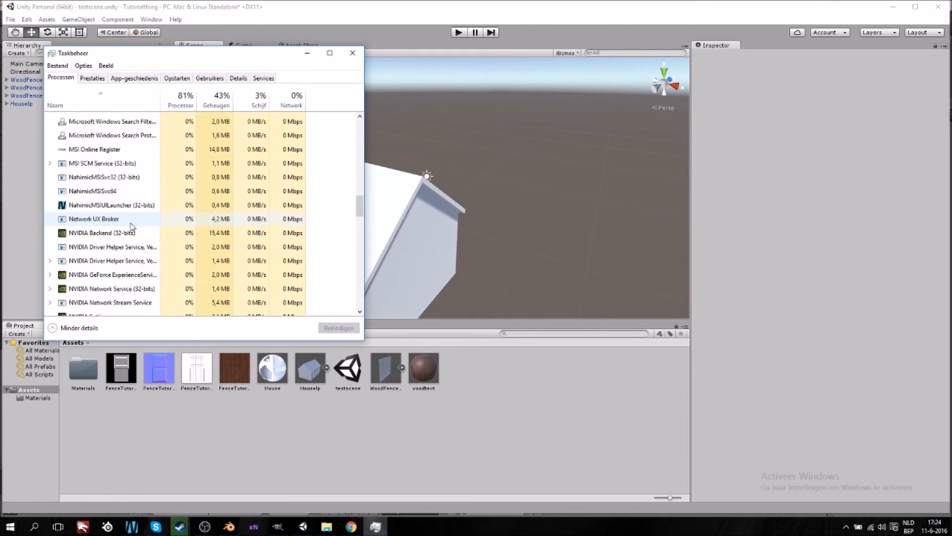
click(256, 528)
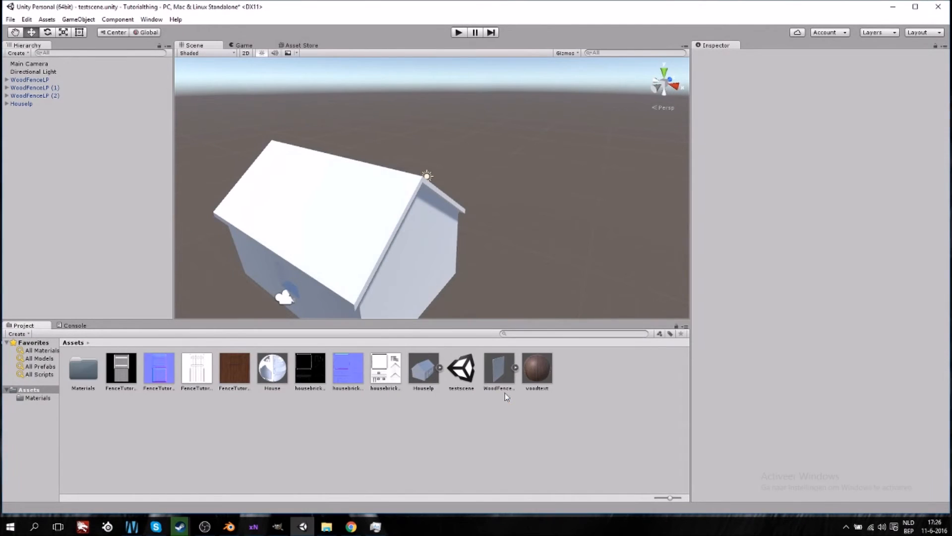
- Reassign the housebricks normal map to the House material's Normal Map slot and fix its texture type
click(274, 376)
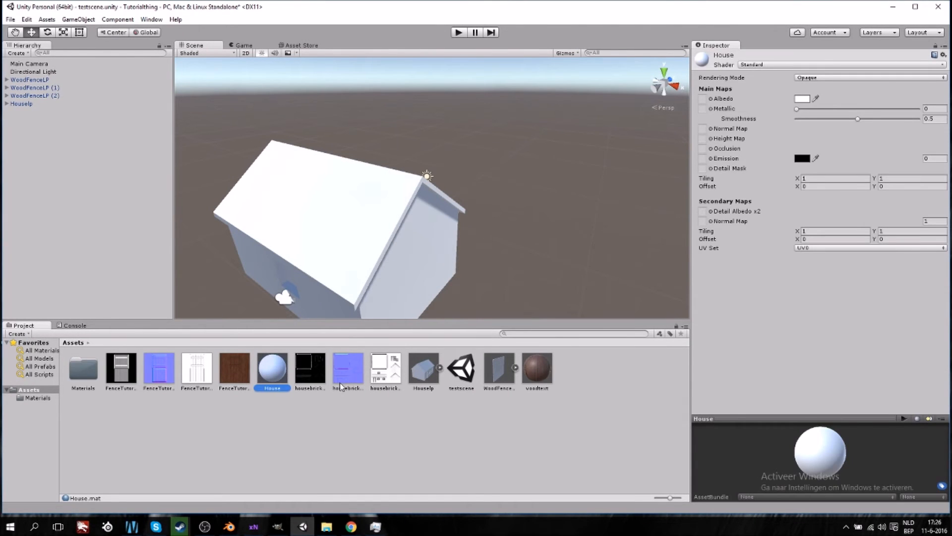
drag(355, 377, 703, 130)
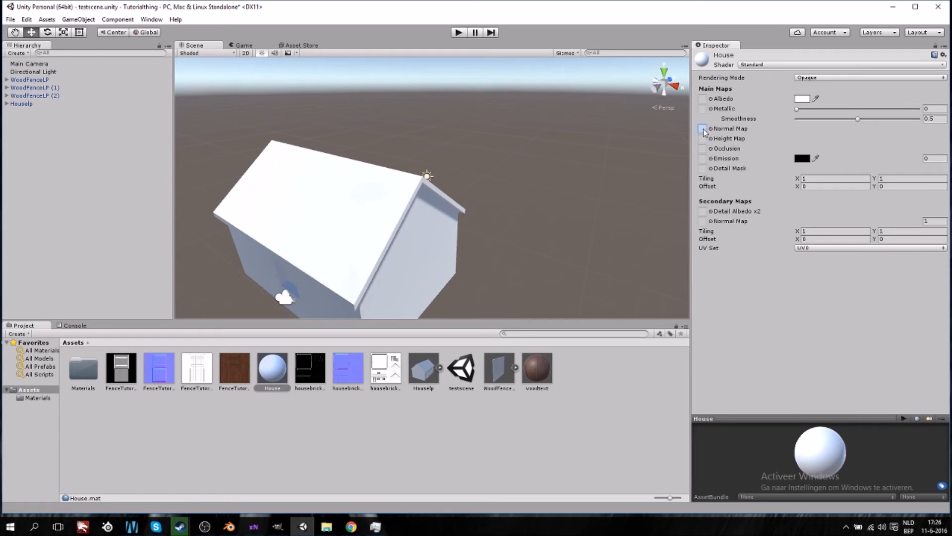
click(931, 150)
- Orbit and zoom around the house wall and window to inspect the brick detail
middle_drag(385, 258, 377, 229)
right_drag(355, 252, 442, 251)
middle_drag(337, 253, 413, 242)
right_drag(356, 254, 444, 244)
middle_drag(356, 275, 345, 239)
right_drag(400, 213, 350, 199)
right_drag(451, 217, 416, 202)
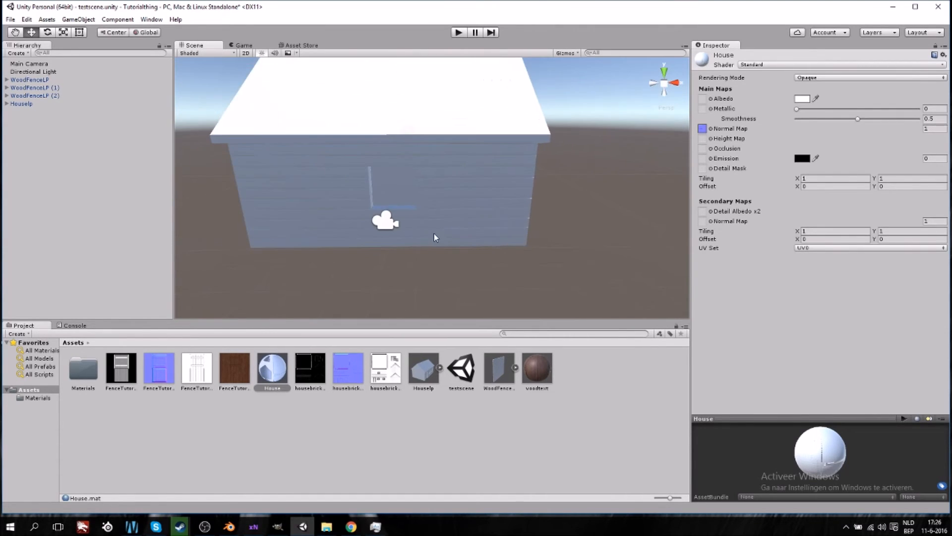
middle_drag(434, 232, 430, 216)
scroll(430, 216, up, 4)
middle_drag(381, 136, 396, 211)
right_drag(398, 244, 429, 255)
middle_drag(370, 252, 390, 255)
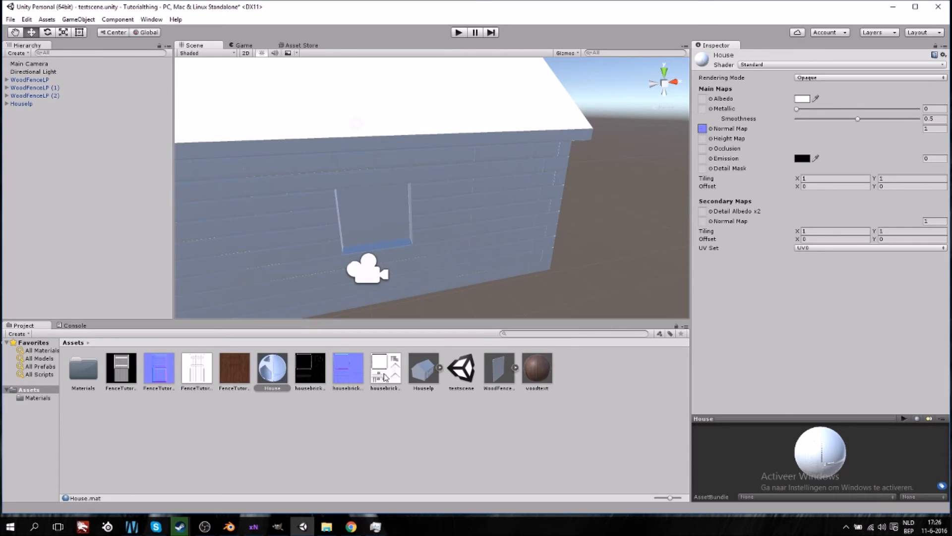
- Assign the ambient occlusion map to Occlusion and the height map to Height Map on the House material
drag(386, 377, 703, 150)
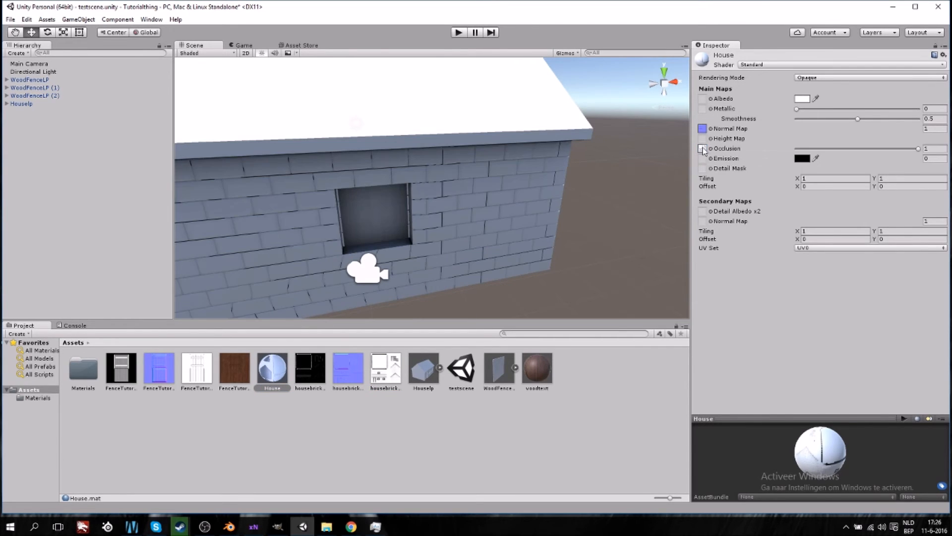
drag(312, 376, 705, 144)
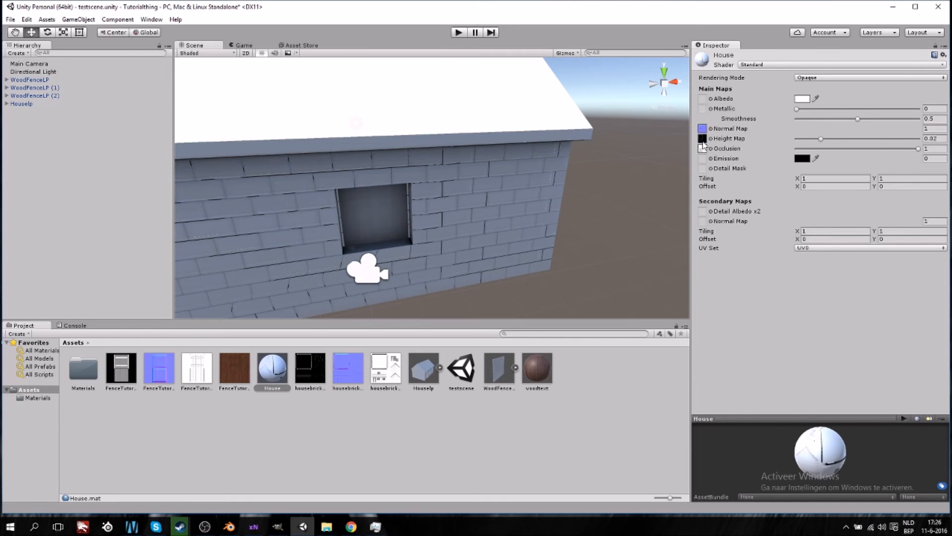
scroll(434, 274, down, 4)
alt+drag(287, 271, 358, 256)
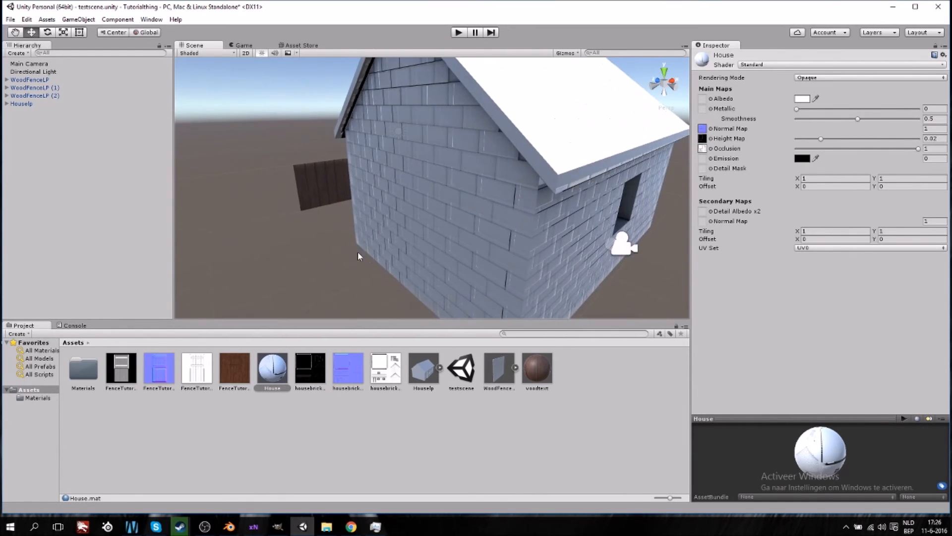
- Switch the House material's shader to Standard (Specular setup)
right_drag(358, 252, 454, 235)
middle_drag(339, 237, 374, 240)
middle_drag(454, 234, 402, 230)
click(836, 65)
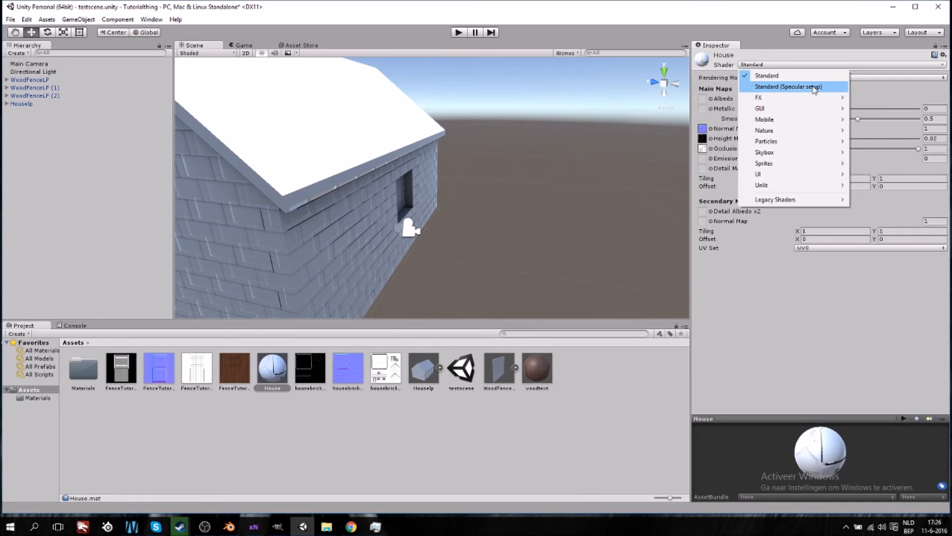
click(812, 87)
alt+drag(471, 259, 332, 262)
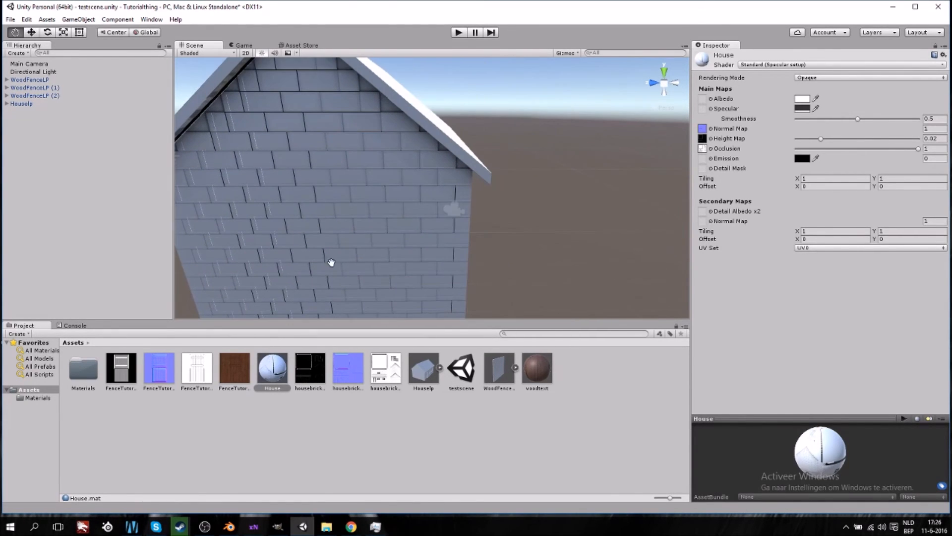
- Lower the height map strength to about 0.0084 and the occlusion strength to about 0.433
drag(821, 140, 802, 141)
drag(911, 150, 851, 150)
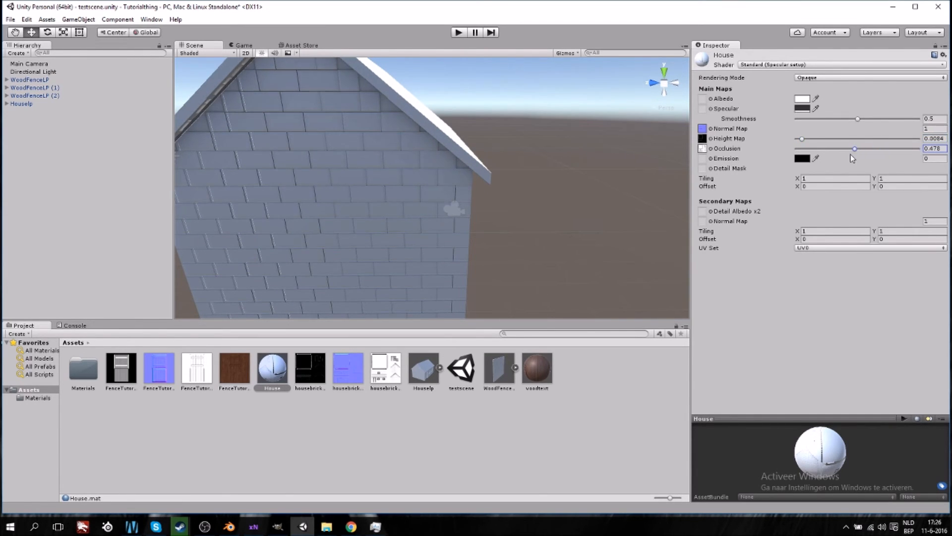
mouse_move(571, 217)
alt+mouse_down()
mouse_move(628, 217)
mouse_move(585, 219)
alt+mouse_up()
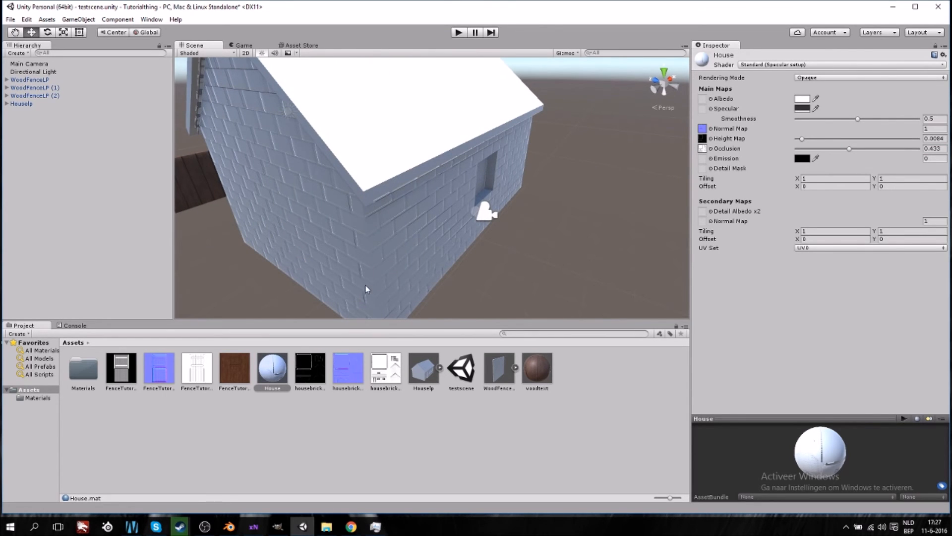
- Assign the wood texture from the project assets to the House material's Albedo slot
alt+drag(469, 247, 399, 198)
scroll(353, 220, down, 6)
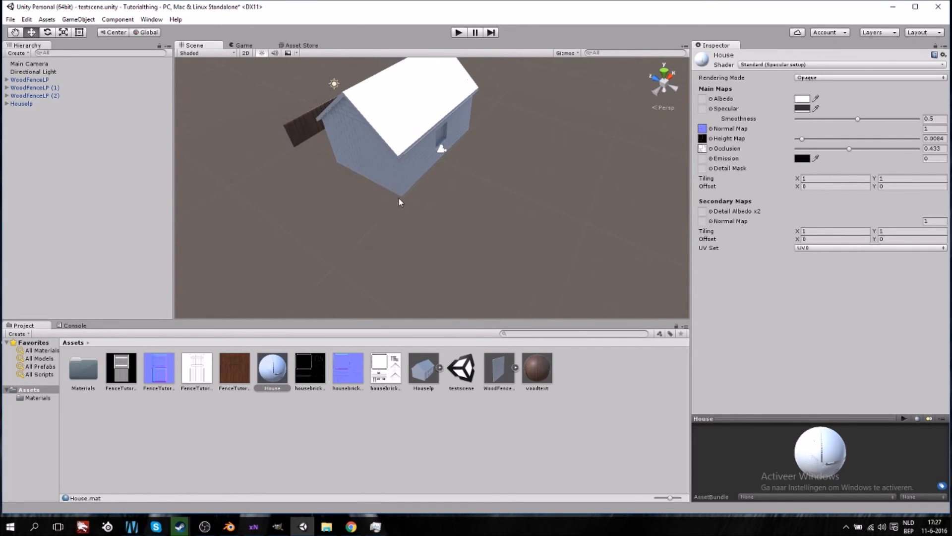
alt+drag(333, 175, 588, 184)
alt+drag(312, 205, 376, 221)
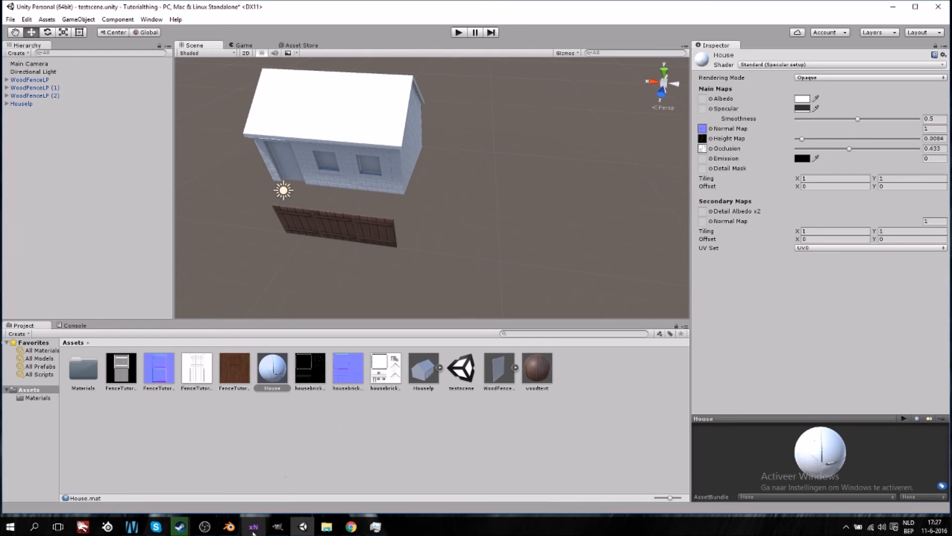
click(242, 365)
drag(241, 364, 704, 99)
scroll(449, 240, up, 4)
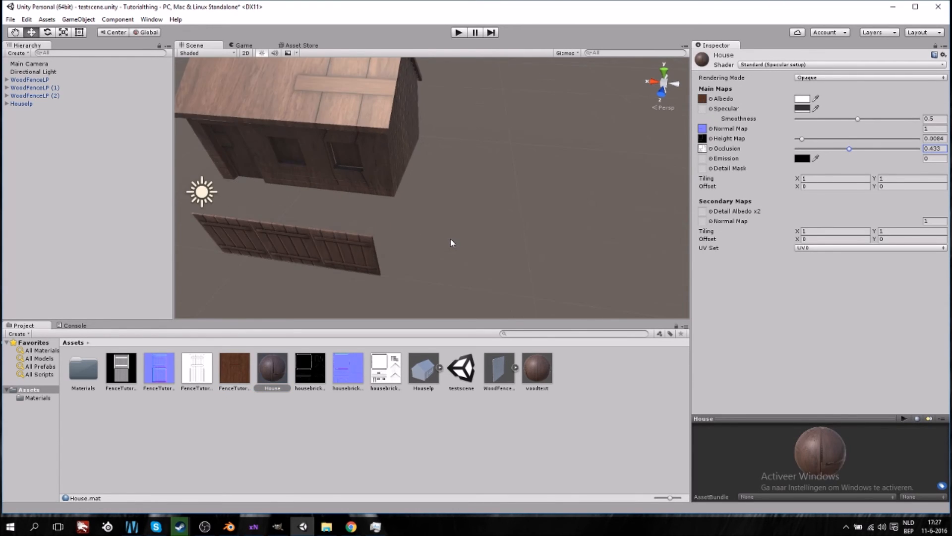
- Lower the House material's Smoothness to about 0.014
scroll(445, 238, down, 4)
right_drag(446, 231, 438, 174)
middle_drag(438, 174, 484, 183)
drag(858, 119, 823, 127)
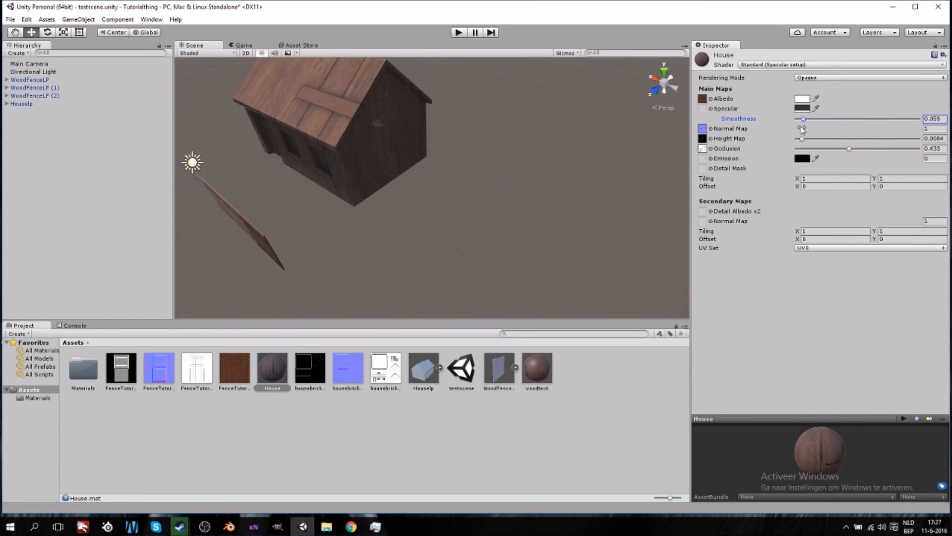
middle_drag(398, 215, 387, 218)
click(802, 99)
drag(54, 92, 8, 47)
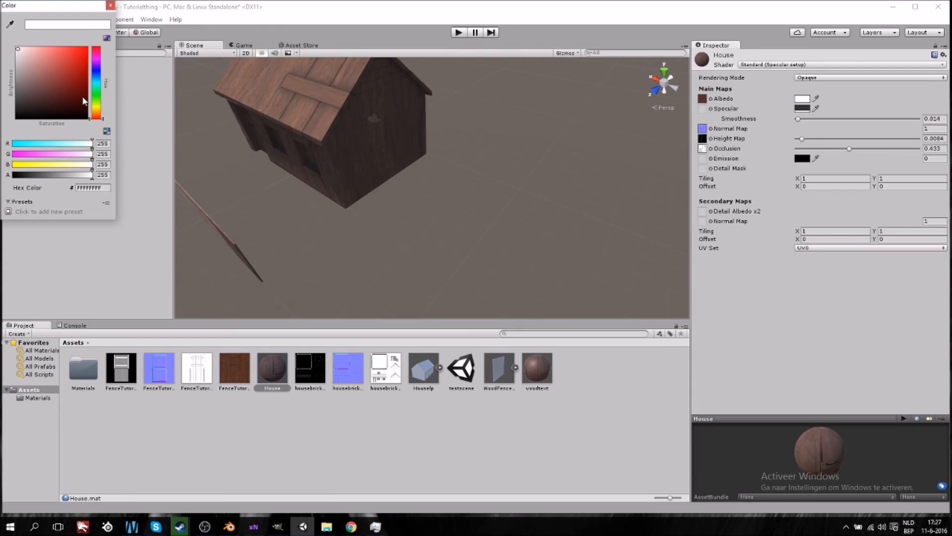
drag(101, 95, 101, 83)
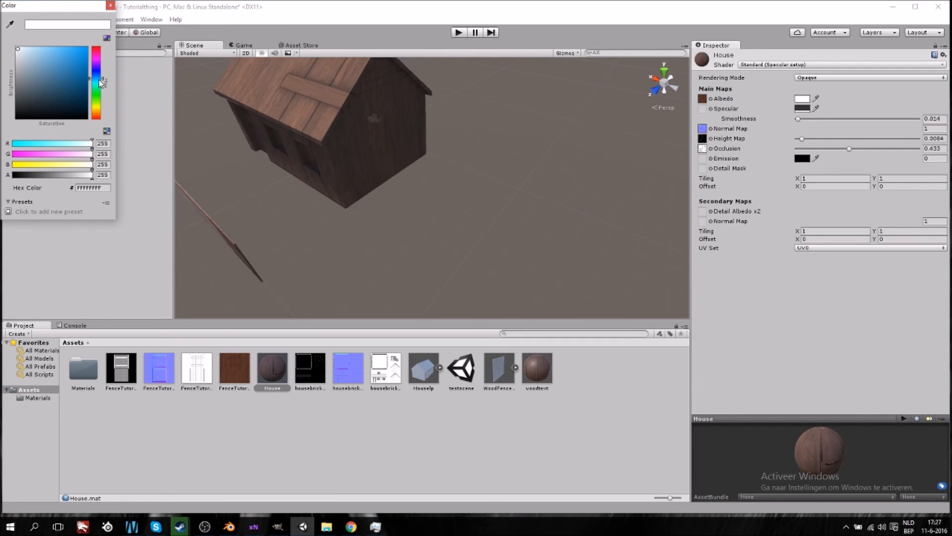
- Select the Main Camera and move it toward the house to about Z 2.87
middle_click(417, 174)
middle_drag(407, 169, 373, 142)
alt+drag(421, 198, 323, 136)
middle_drag(449, 191, 455, 203)
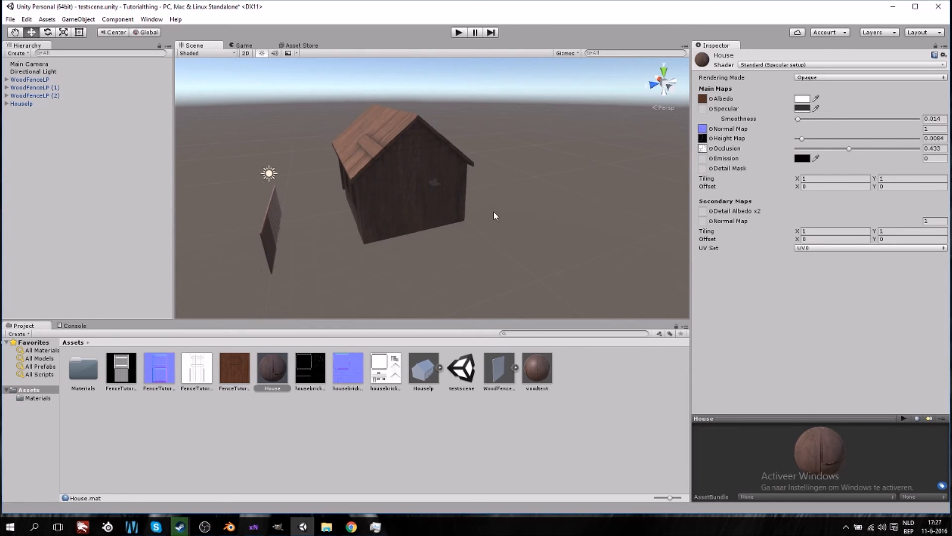
scroll(487, 217, up, 5)
alt+drag(250, 209, 449, 243)
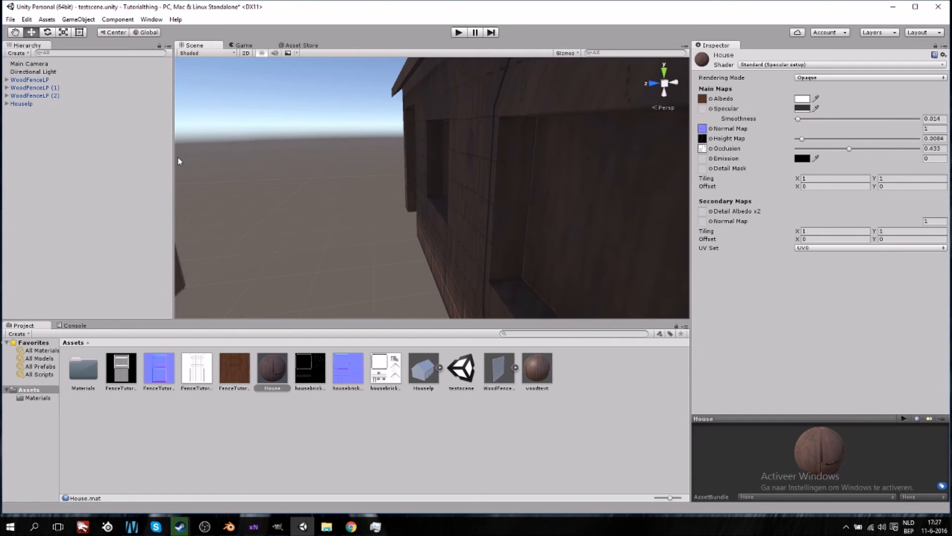
click(34, 71)
click(34, 64)
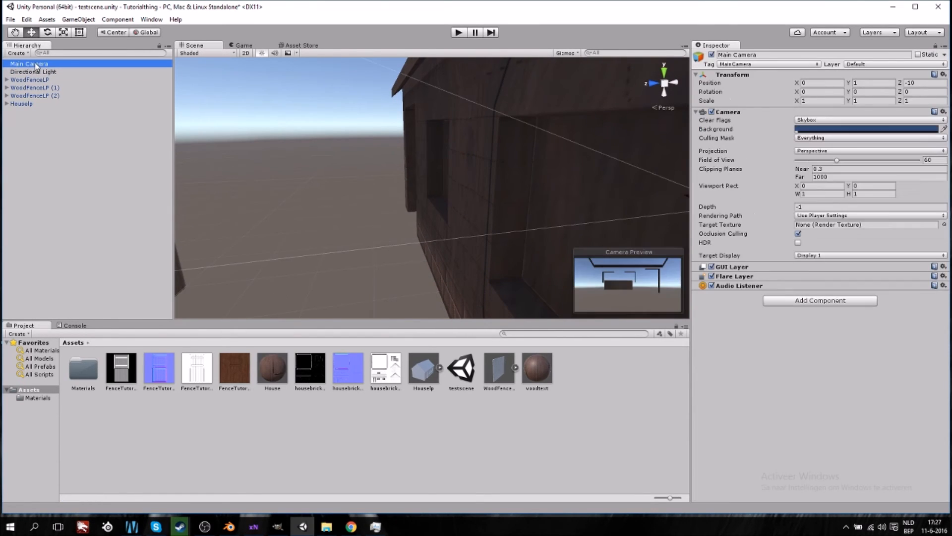
scroll(451, 217, down, 5)
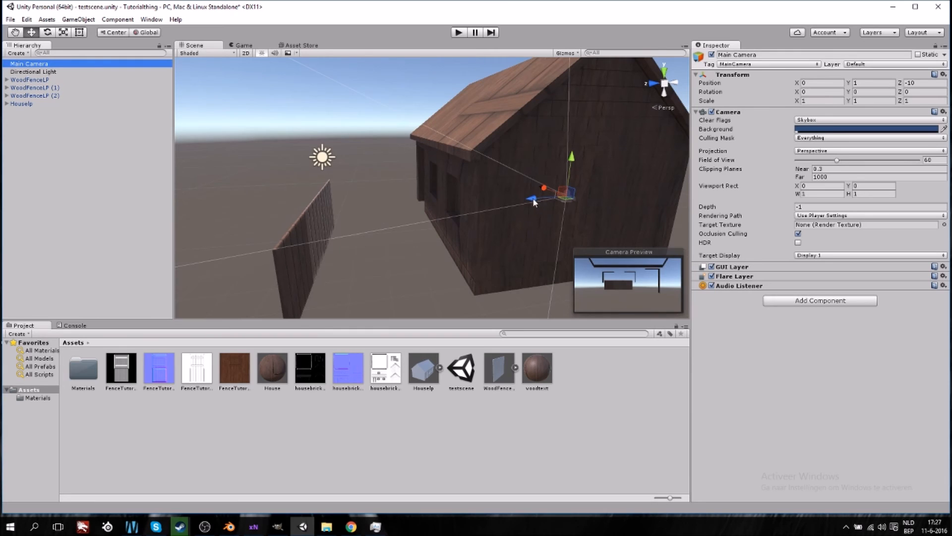
drag(534, 202, 287, 236)
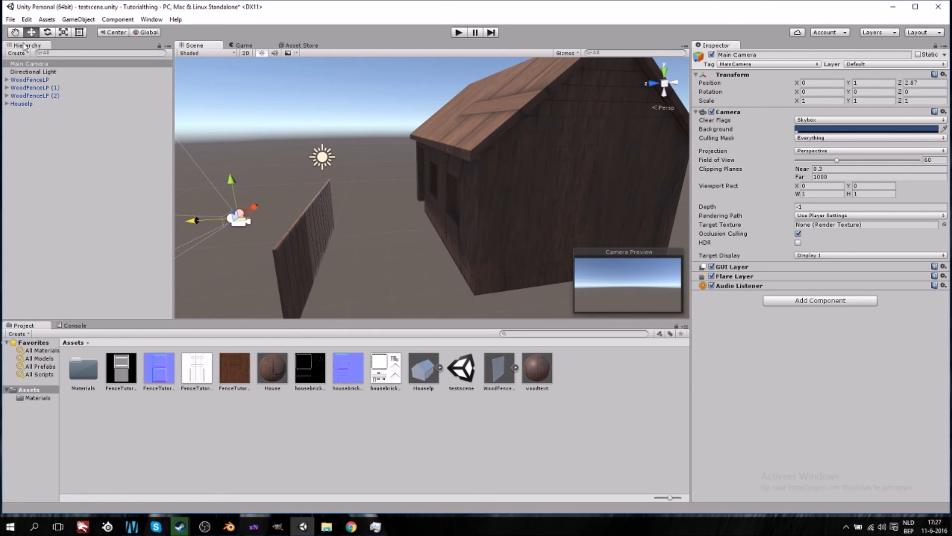
- Rotate the Main Camera to about 158.8° on Y to face the house and raise it to about Y 3.34
click(47, 33)
drag(248, 230, 33, 271)
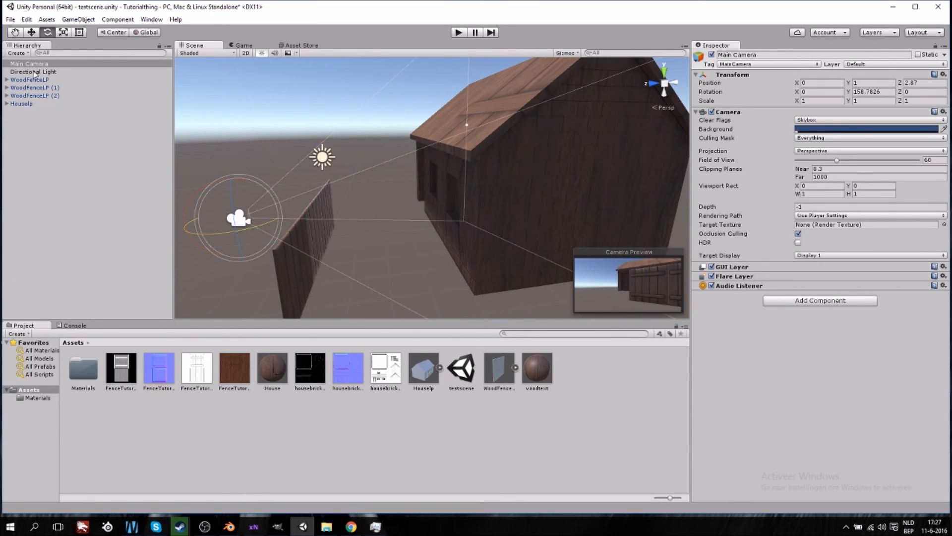
click(30, 34)
drag(231, 182, 243, 116)
- Enter Play mode to preview the house through the camera, then exit Play mode
click(458, 33)
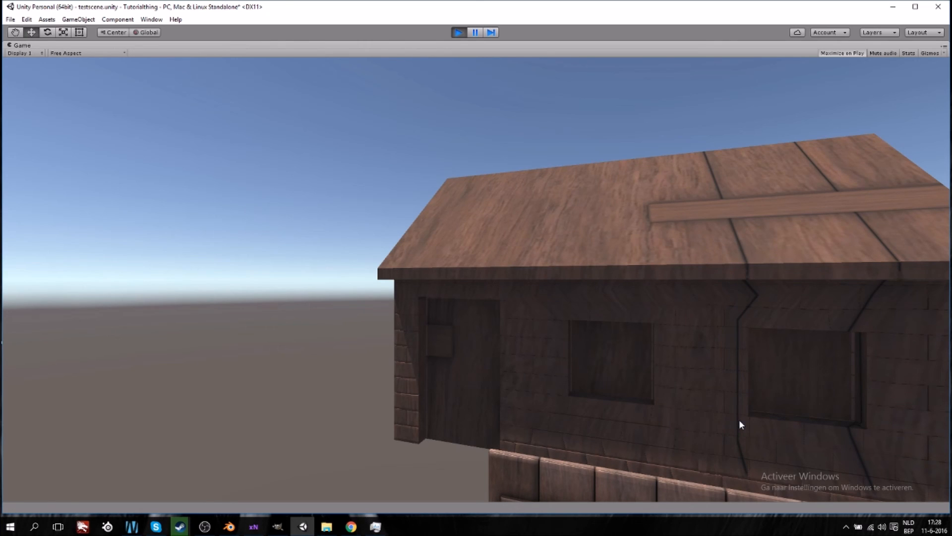
click(454, 34)
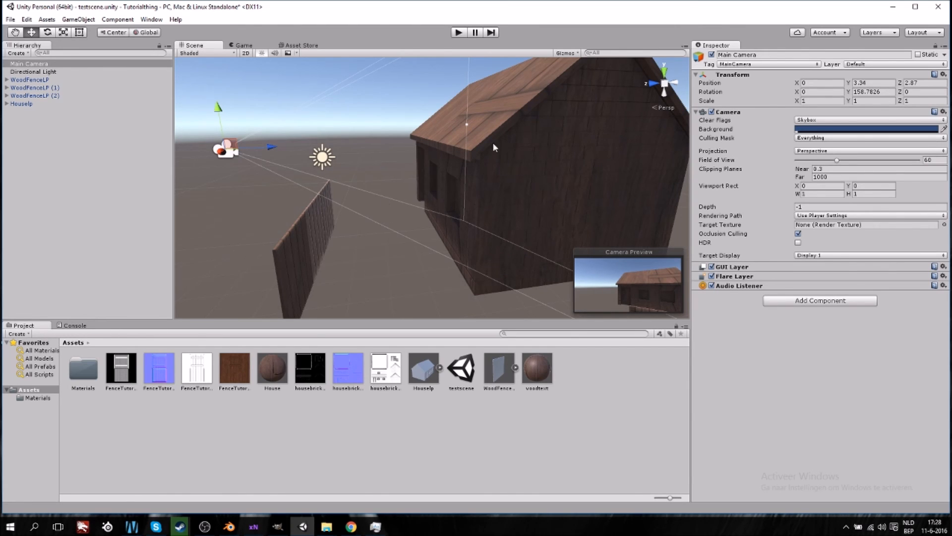
mouse_move(349, 529)
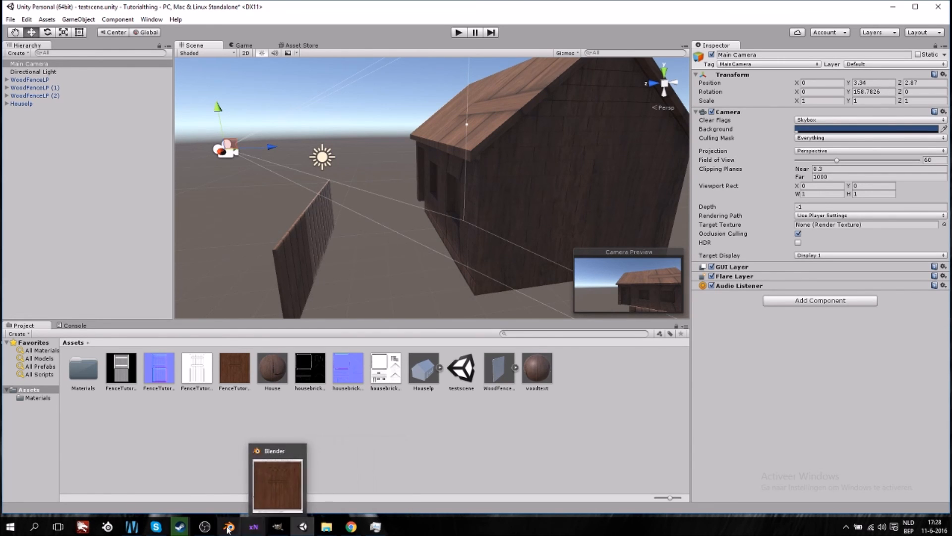